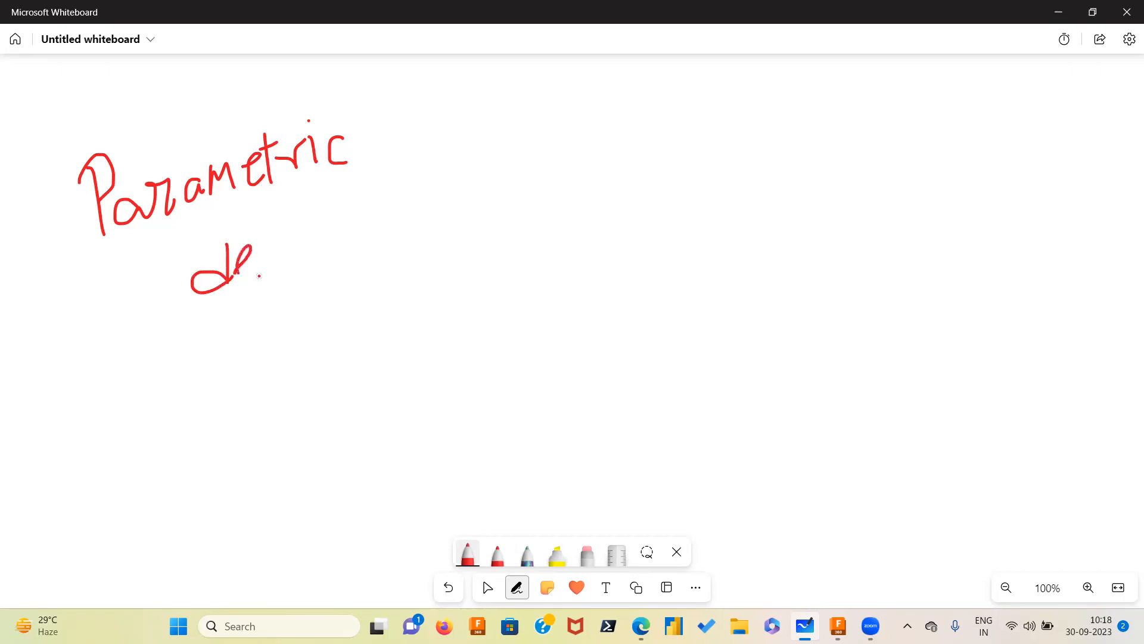
Finish the handwritten heading and switch to the galaxy pen to draw a pair of graph axes beside it
click(314, 222)
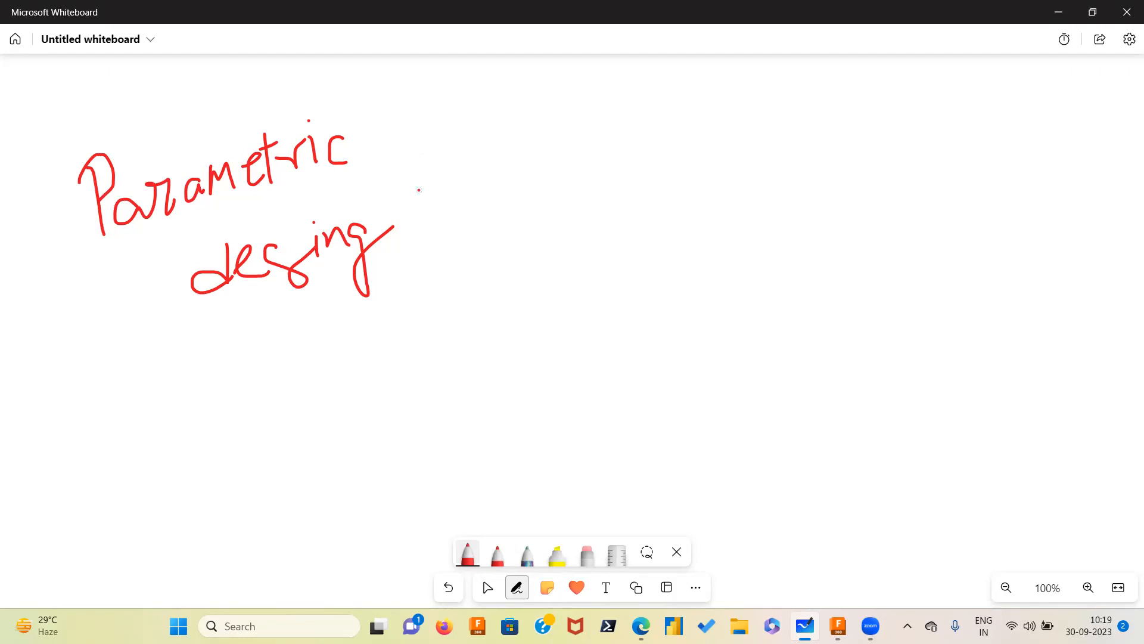
click(526, 554)
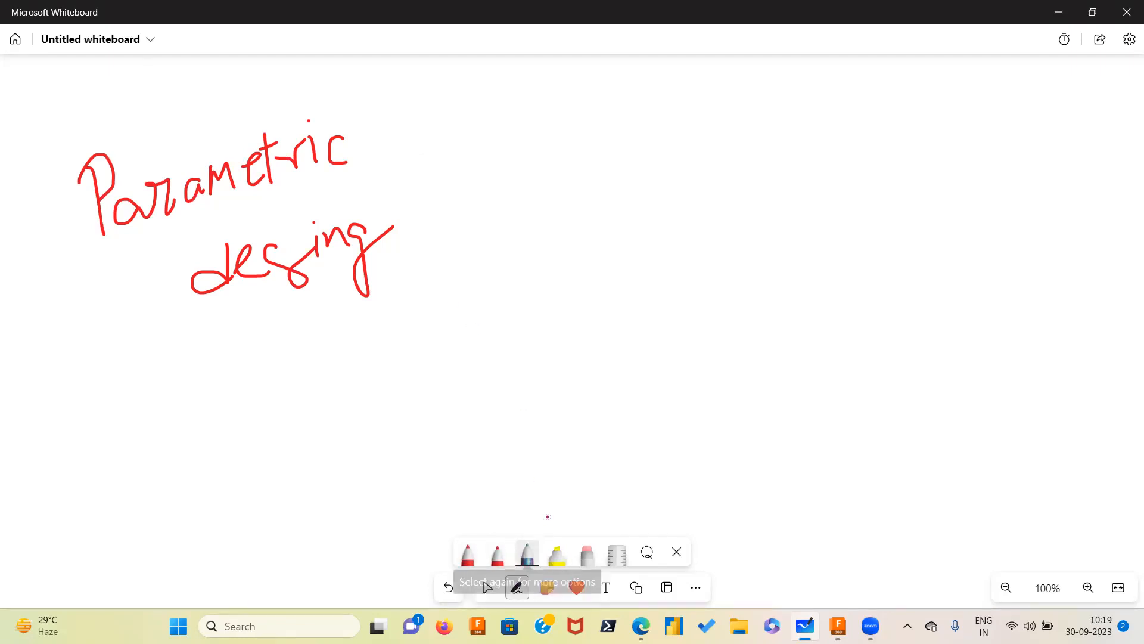
mouse_move(594, 133)
mouse_down()
mouse_move(589, 347)
mouse_move(1038, 325)
mouse_up()
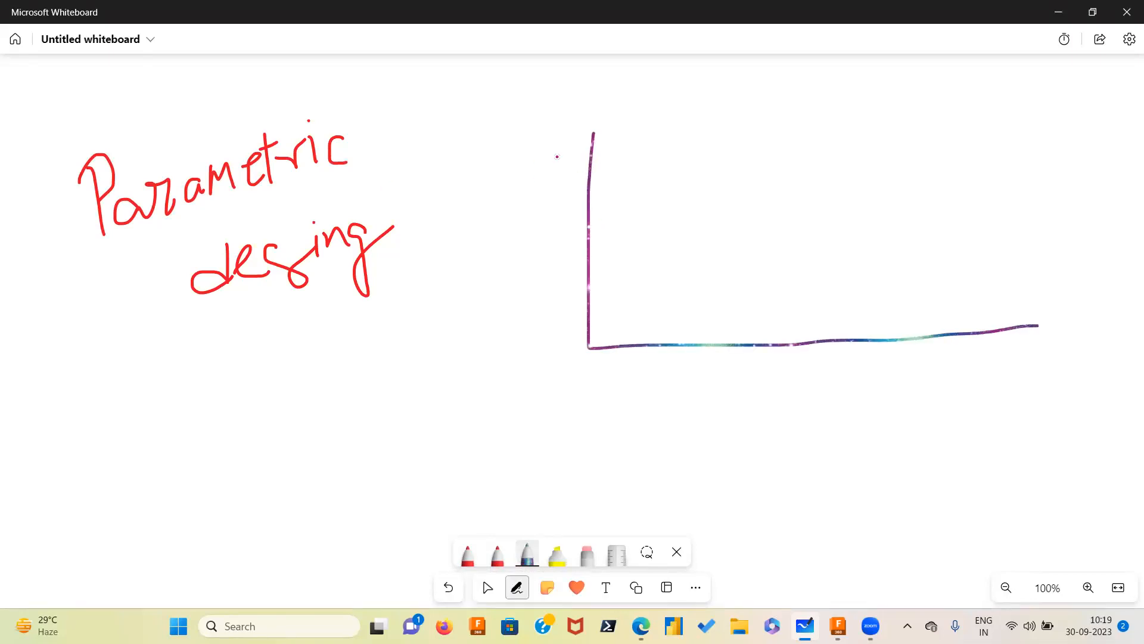
Annotate the axes with handwritten arrows and labels P.d, T and P
mouse_move(644, 166)
mouse_down()
mouse_move(742, 176)
mouse_move(743, 165)
mouse_up()
click(763, 161)
mouse_move(788, 131)
mouse_down()
mouse_move(786, 162)
mouse_move(772, 162)
mouse_move(787, 166)
mouse_up()
mouse_move(653, 237)
mouse_down()
mouse_move(707, 229)
mouse_move(708, 247)
mouse_up()
mouse_move(745, 204)
mouse_down()
mouse_move(747, 245)
mouse_move(767, 195)
mouse_up()
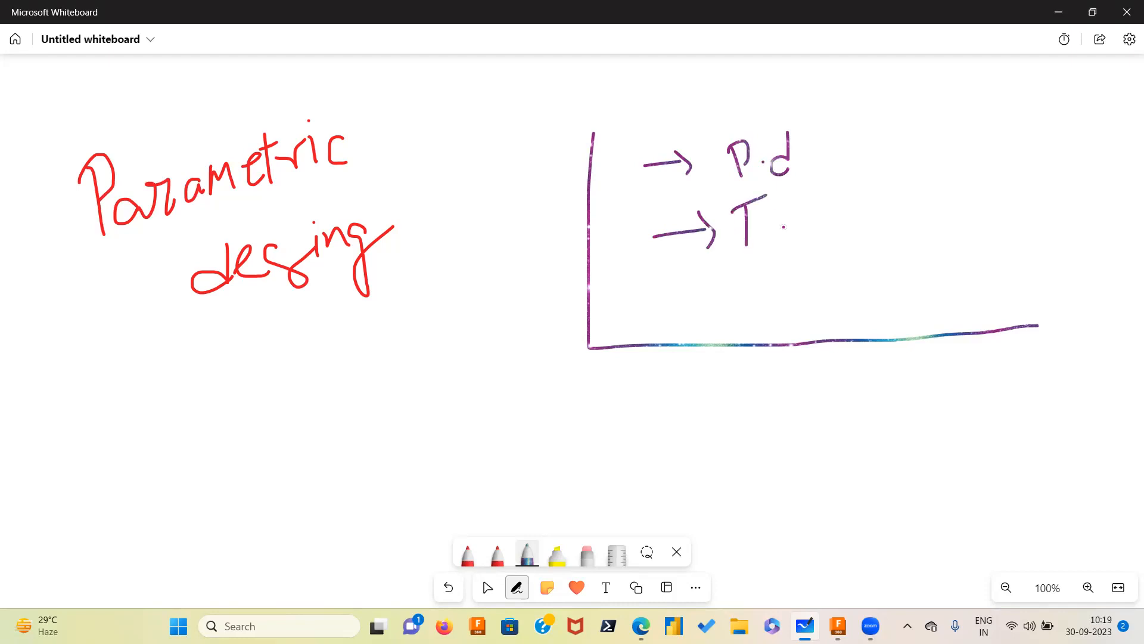
mouse_move(778, 221)
mouse_down()
mouse_move(812, 210)
mouse_move(823, 213)
mouse_move(817, 230)
mouse_up()
mouse_move(880, 183)
mouse_down()
mouse_move(884, 215)
mouse_move(885, 203)
mouse_up()
click(933, 203)
drag(937, 169, 946, 199)
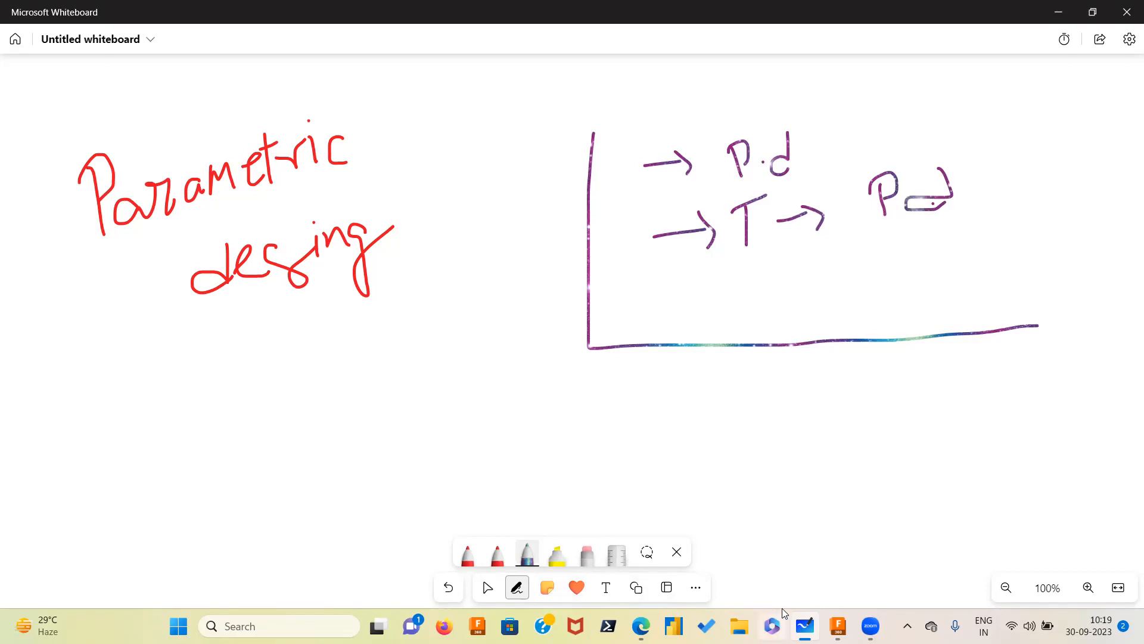
Switch to Fusion 360 and open the Change Parameters dialog
click(838, 626)
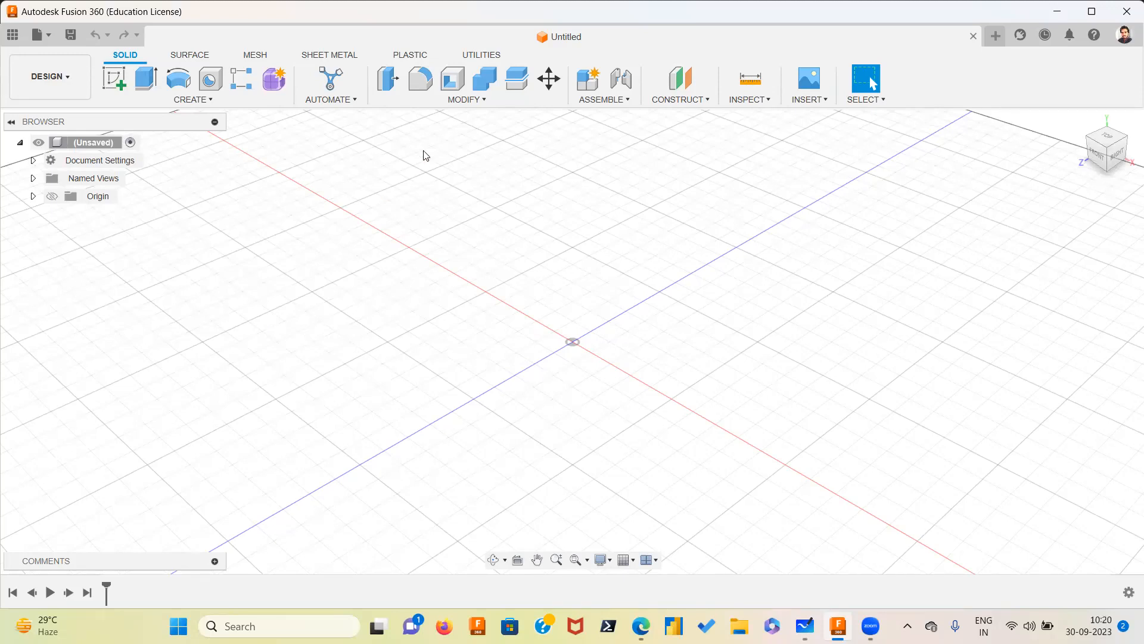
click(486, 103)
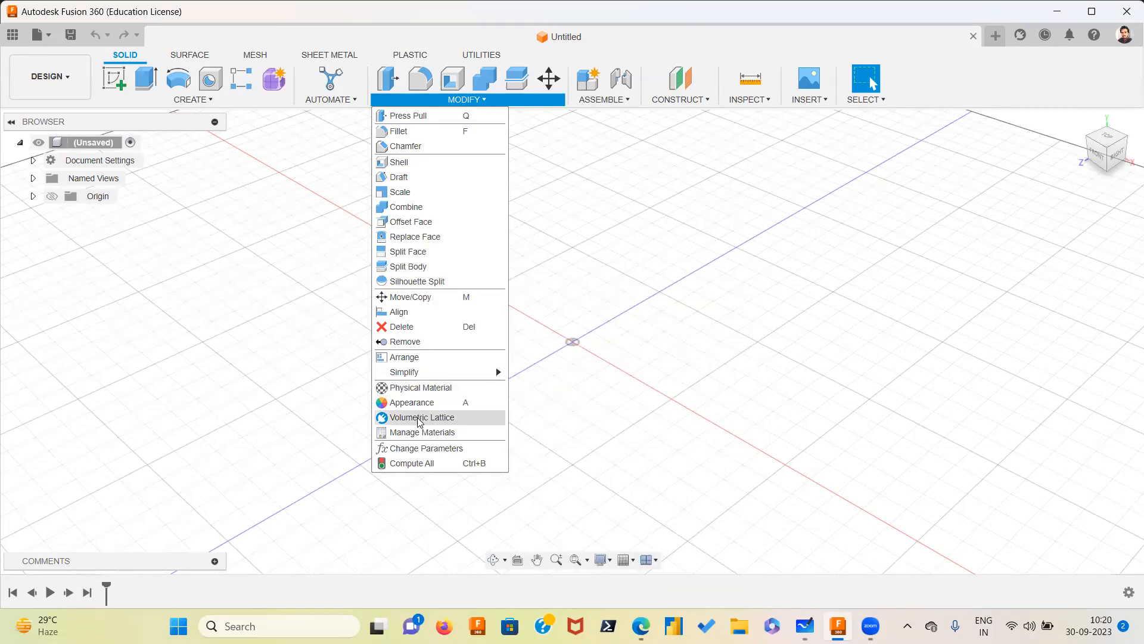
click(458, 452)
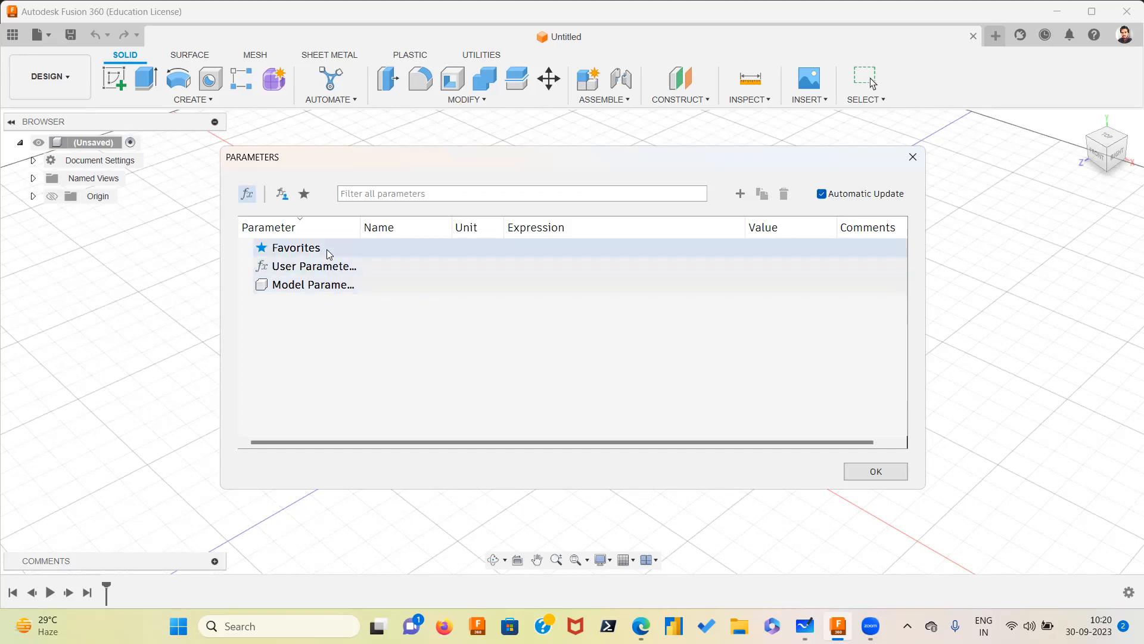
Start adding a new user parameter and name it Offset_plane
click(328, 291)
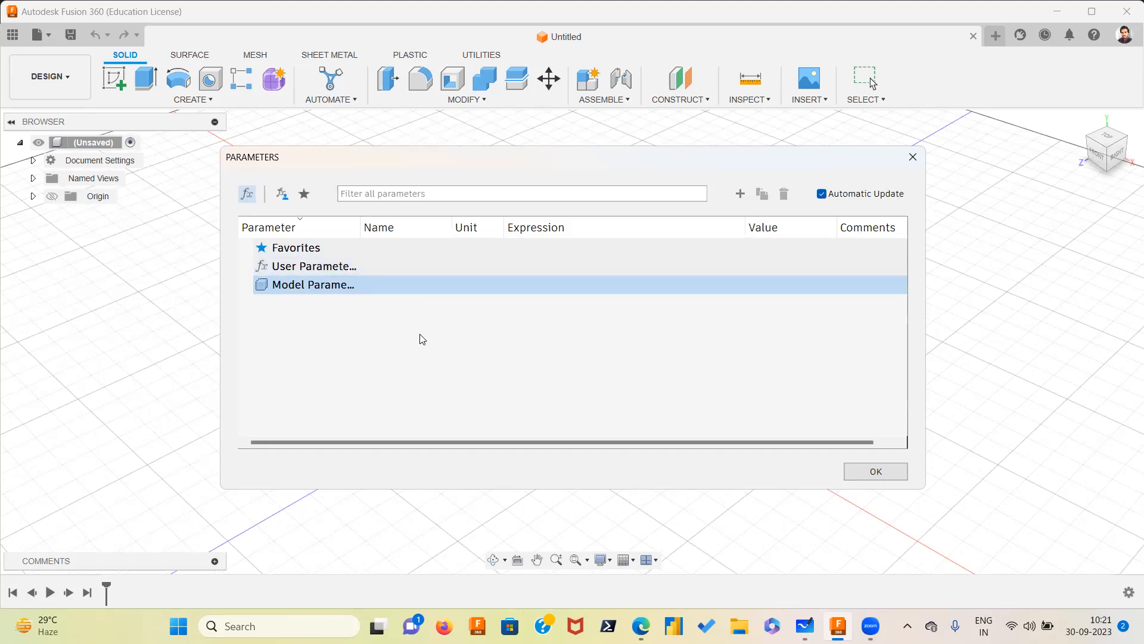
click(347, 270)
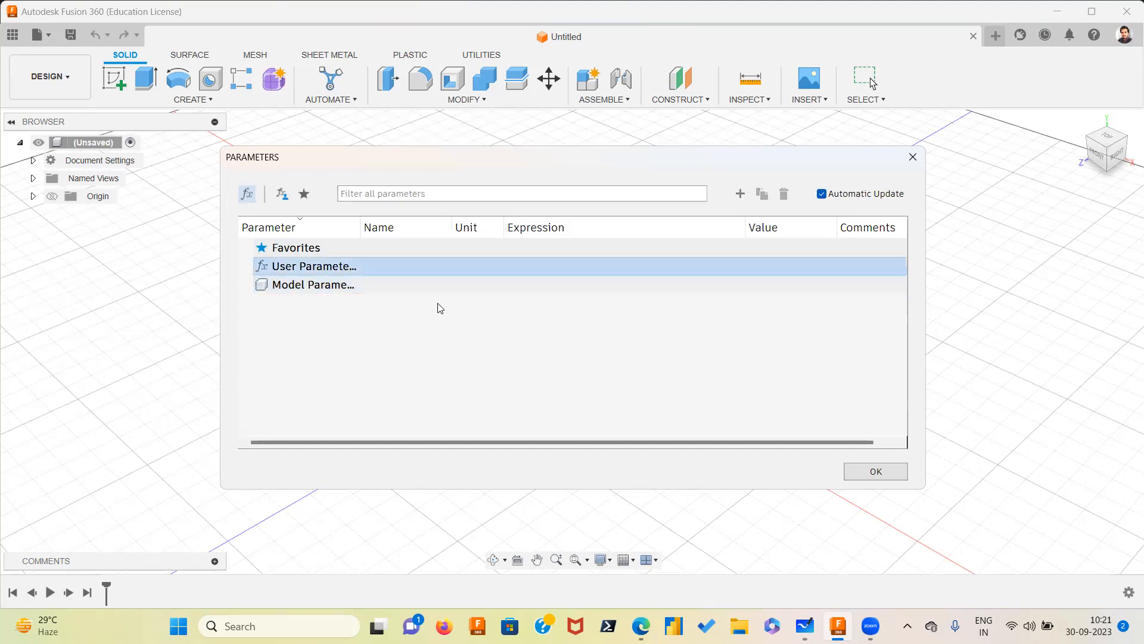
click(739, 194)
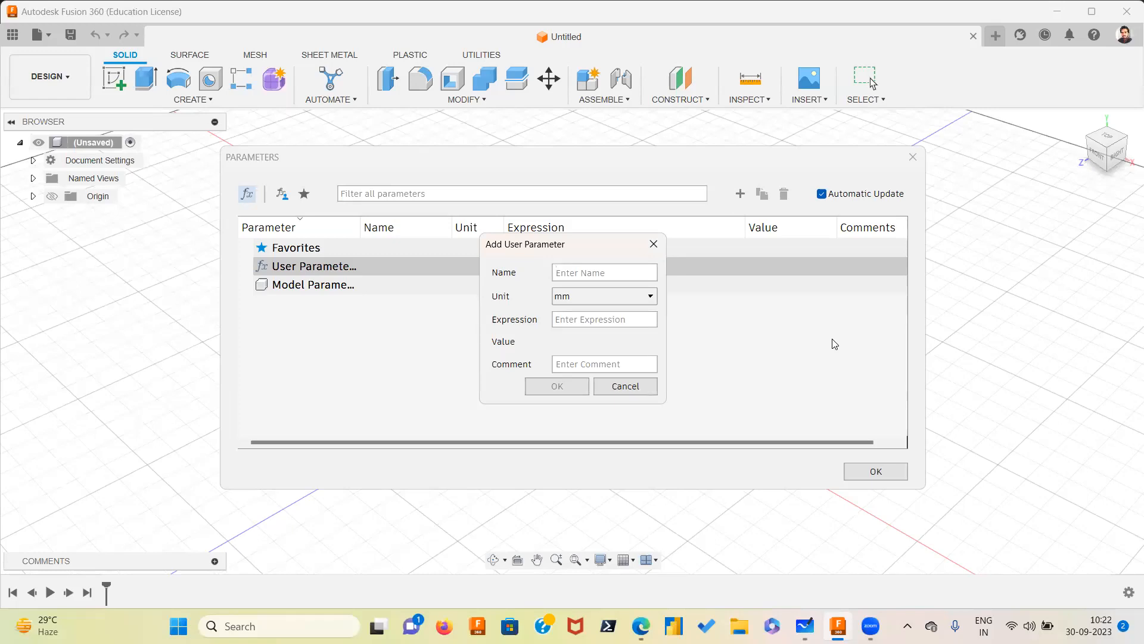
text(@!@)
key(BackSpace)
key(BackSpace)
key(BackSpace)
text(Offset_plane123)
key(BackSpace)
key(BackSpace)
key(BackSpace)
Keep the unit as mm, set the parameter's expression to 750 and confirm it
click(595, 296)
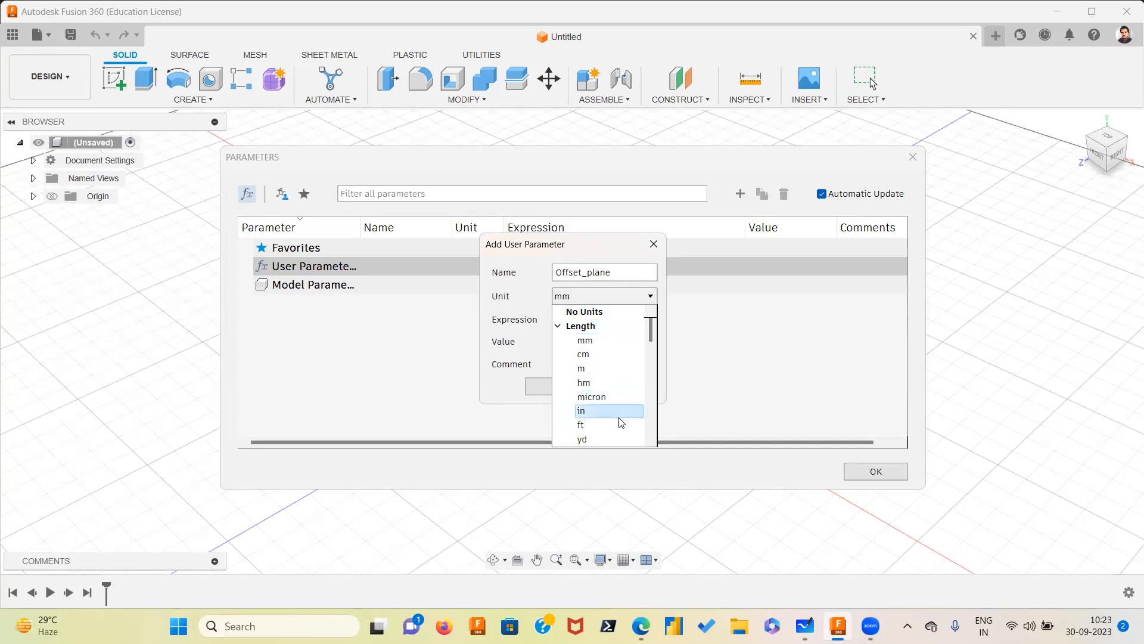
click(610, 340)
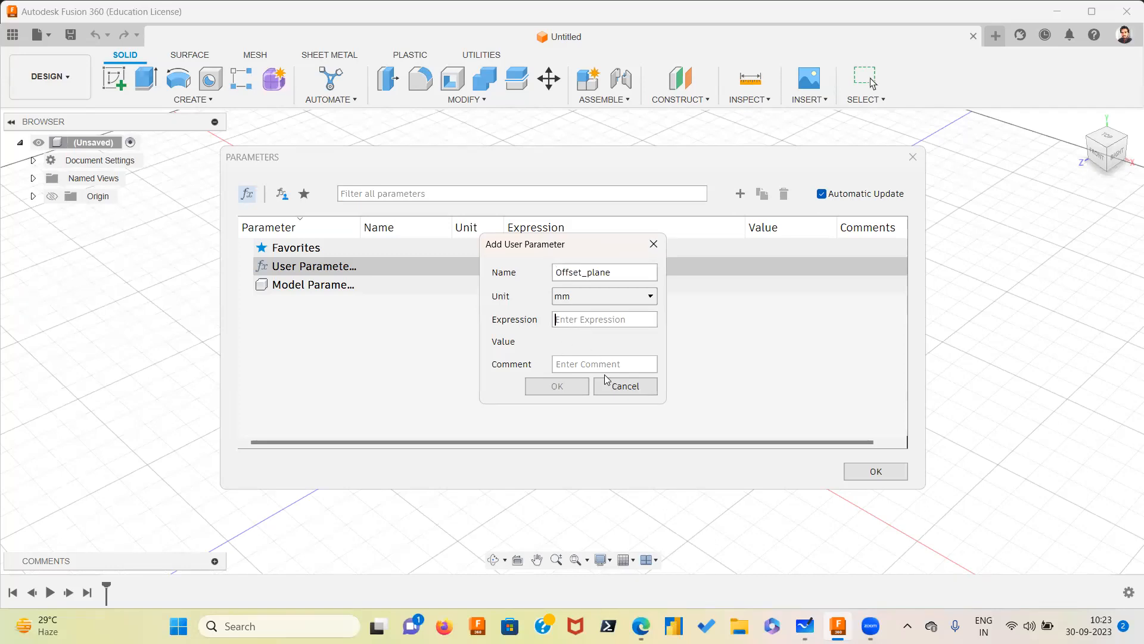
text(5)
key(BackSpace)
text(750)
click(565, 391)
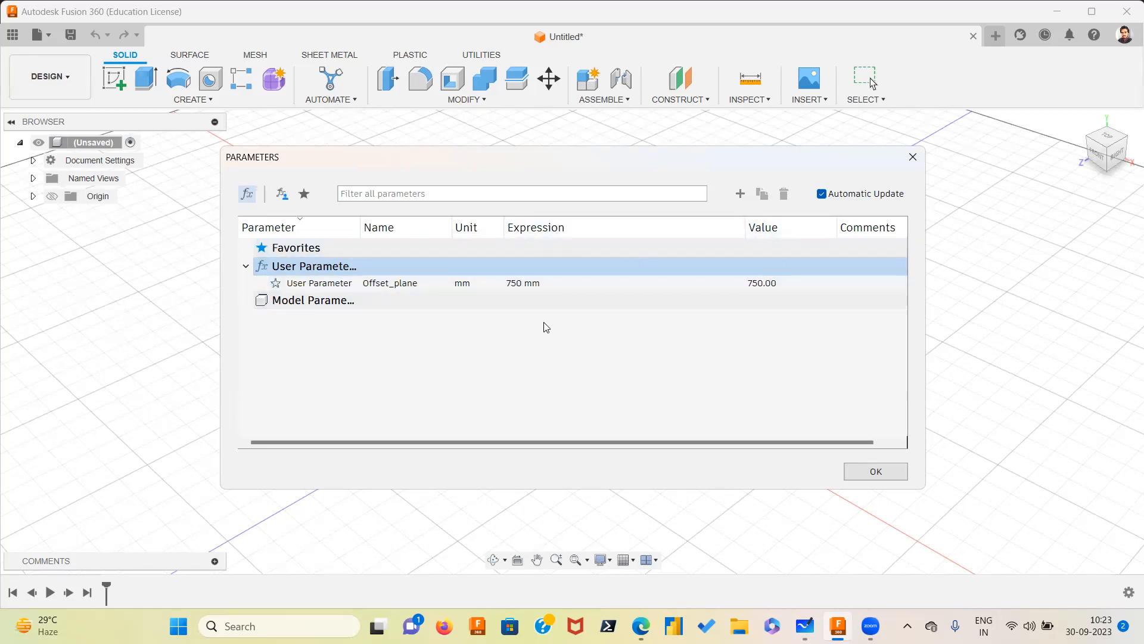
Toggle the Offset_plane parameter's favourite star on and off, then close the Parameters dialog
click(276, 284)
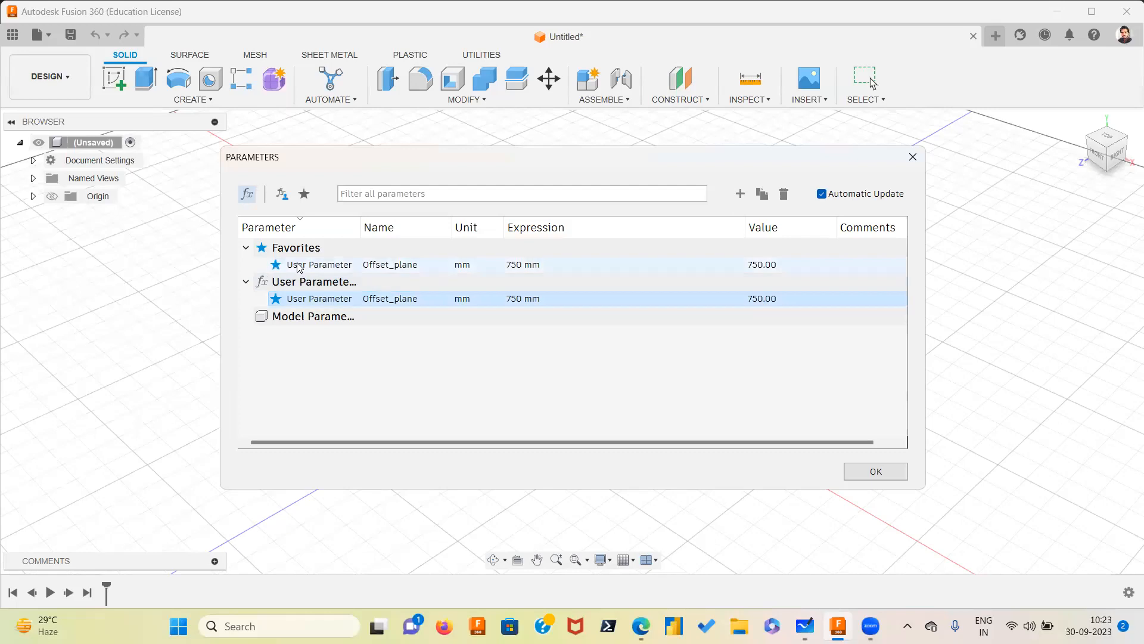
click(276, 298)
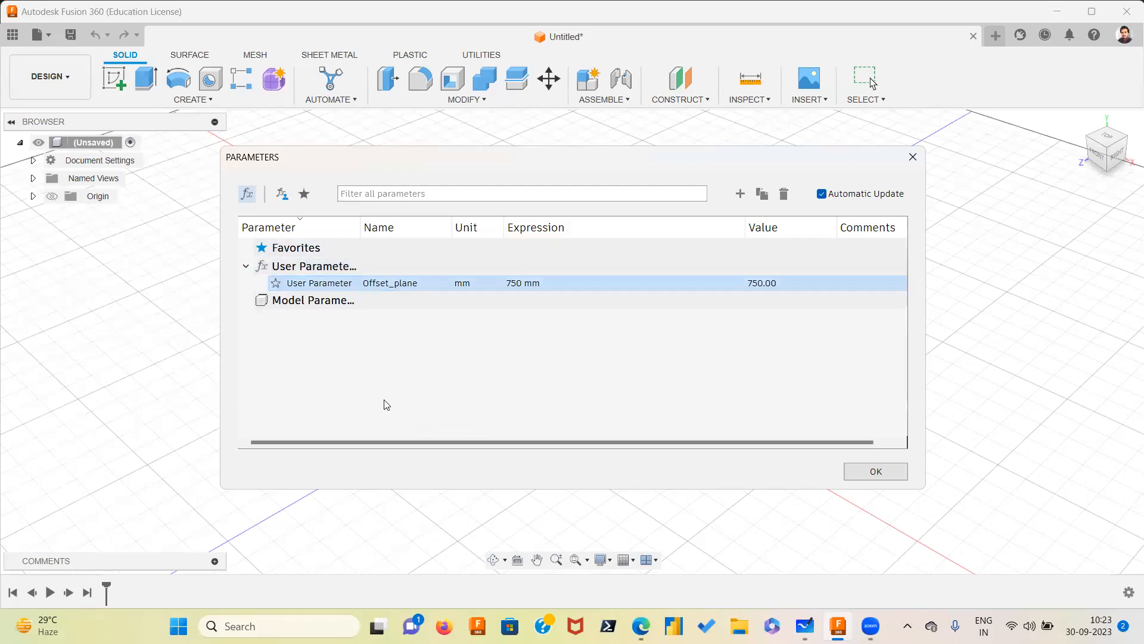
click(897, 471)
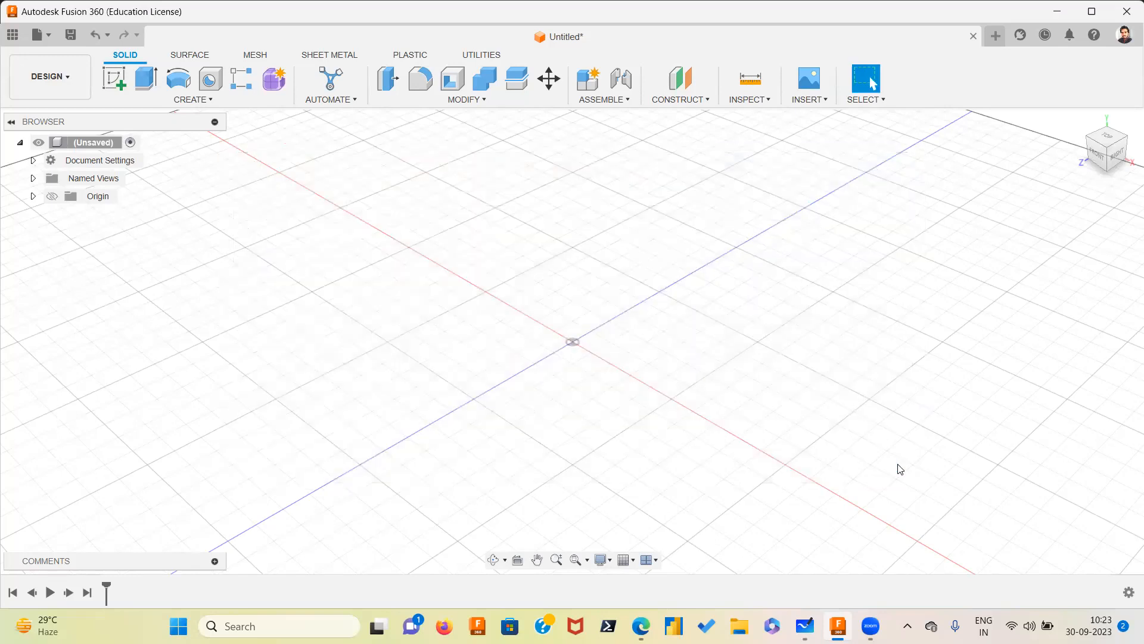
click(708, 100)
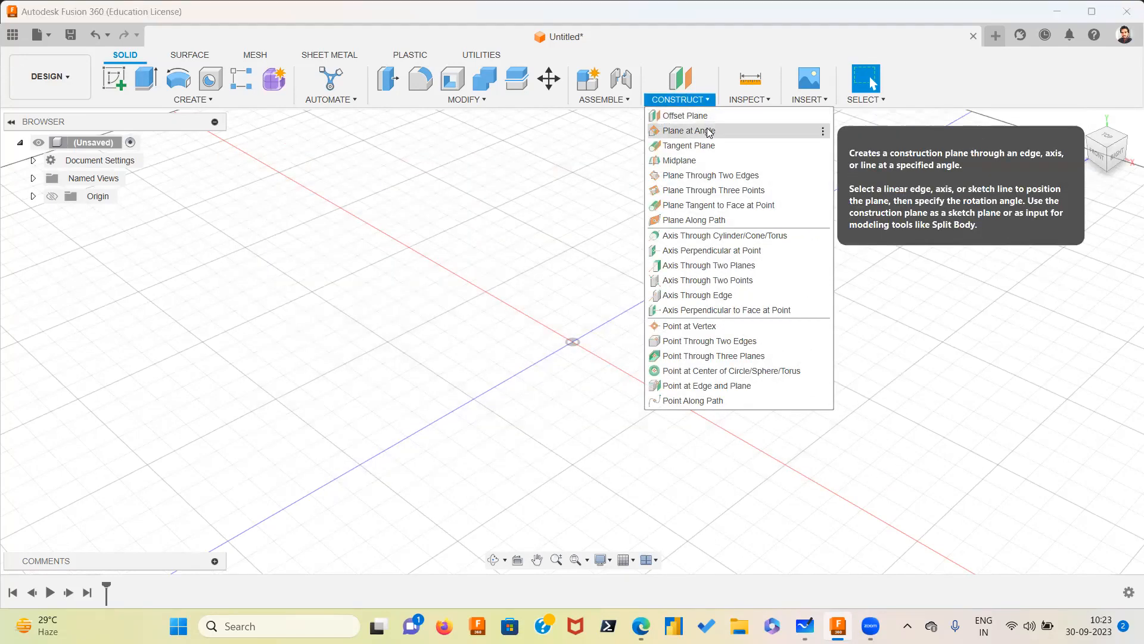
click(708, 131)
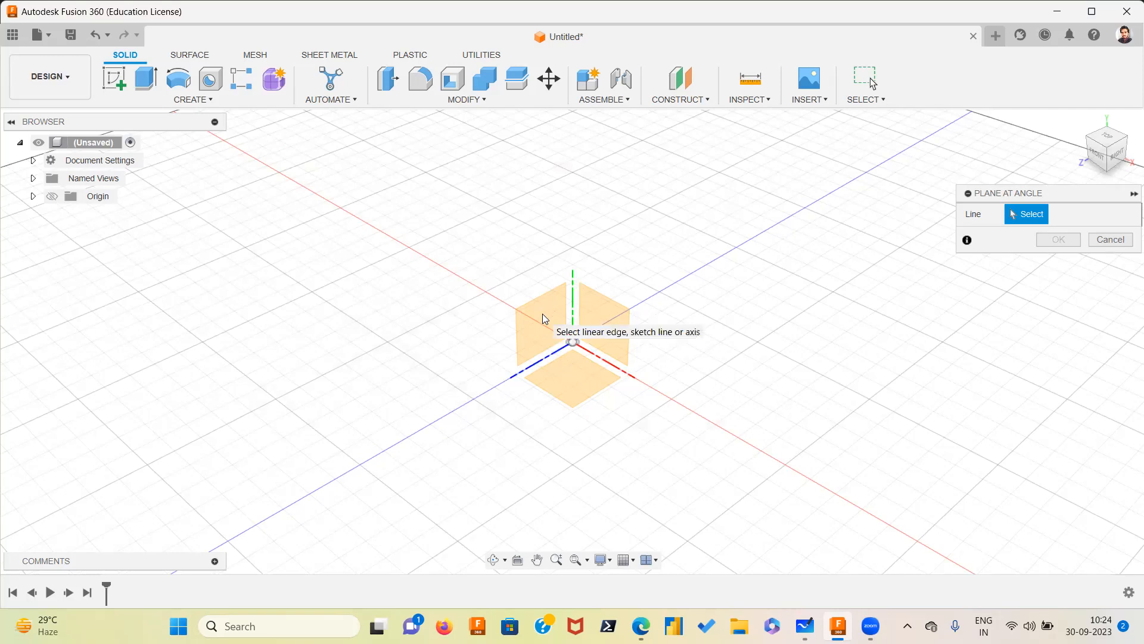
middle_drag(552, 309, 469, 267)
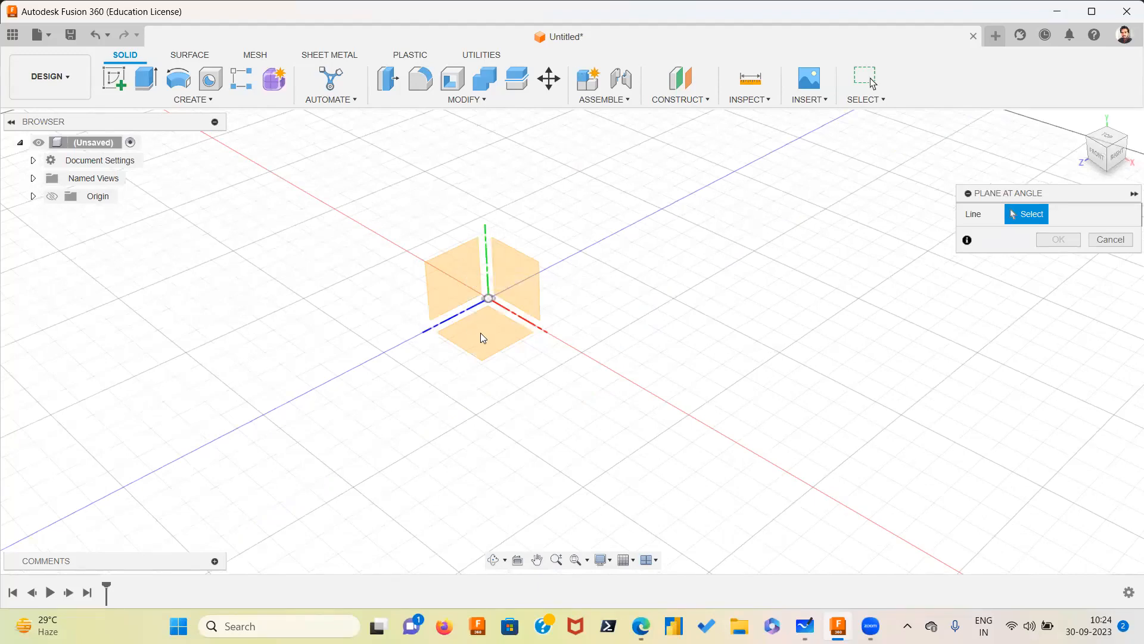
Try an offset plane from the YZ plane with its distance set to the Offset_plane parameter, then cancel it
click(697, 99)
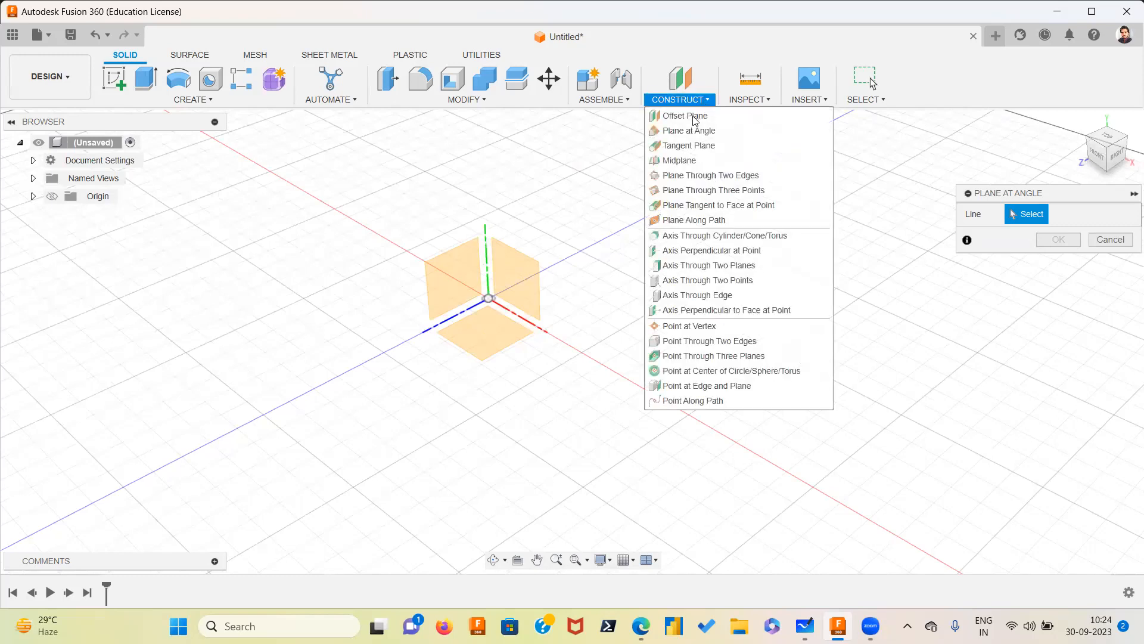
click(692, 117)
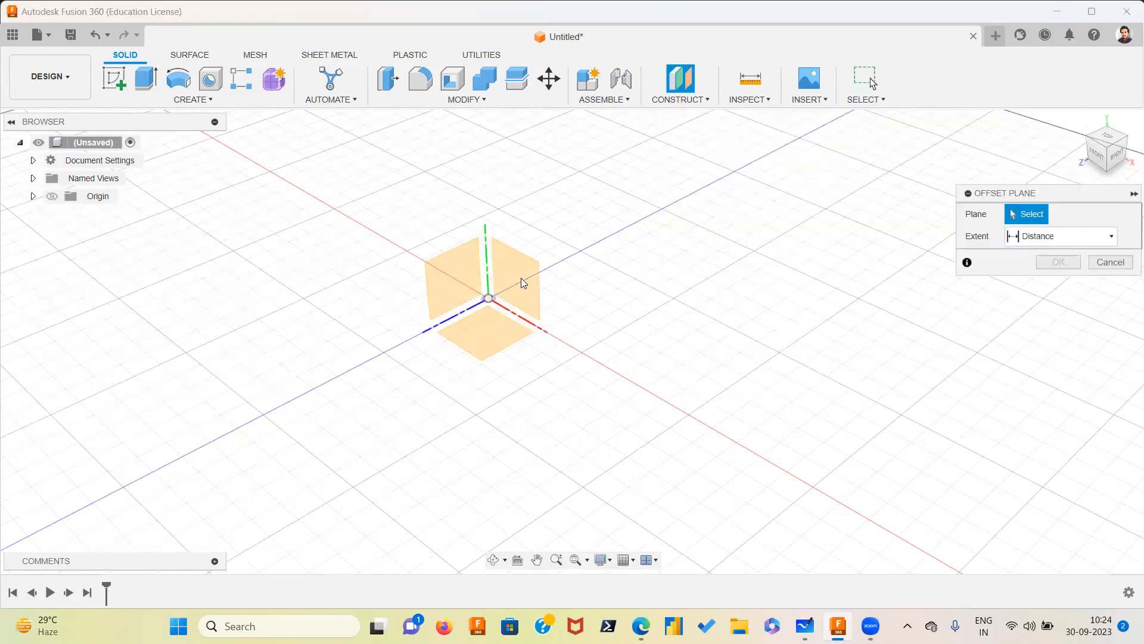
click(464, 270)
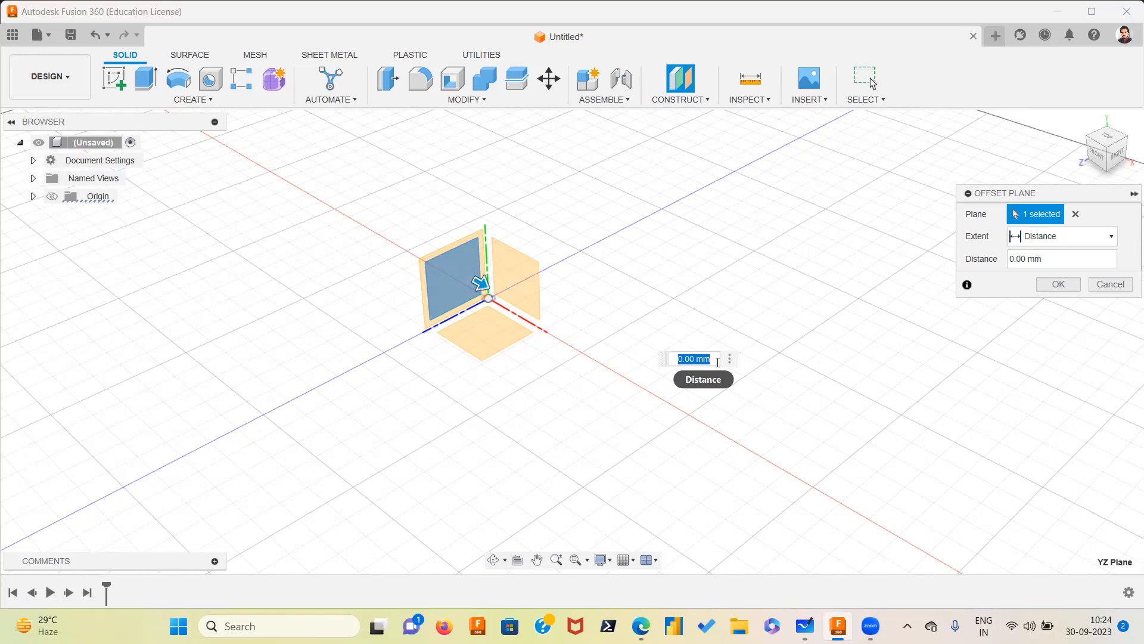
text(100)
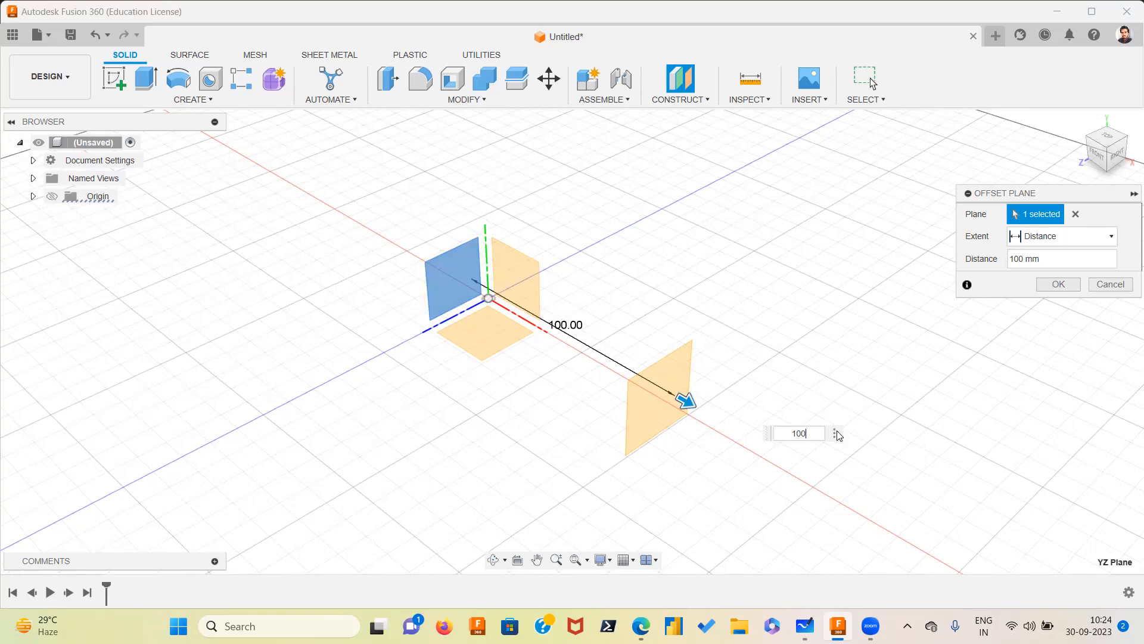
key(BackSpace)
key(BackSpace)
key(BackSpace)
text(o)
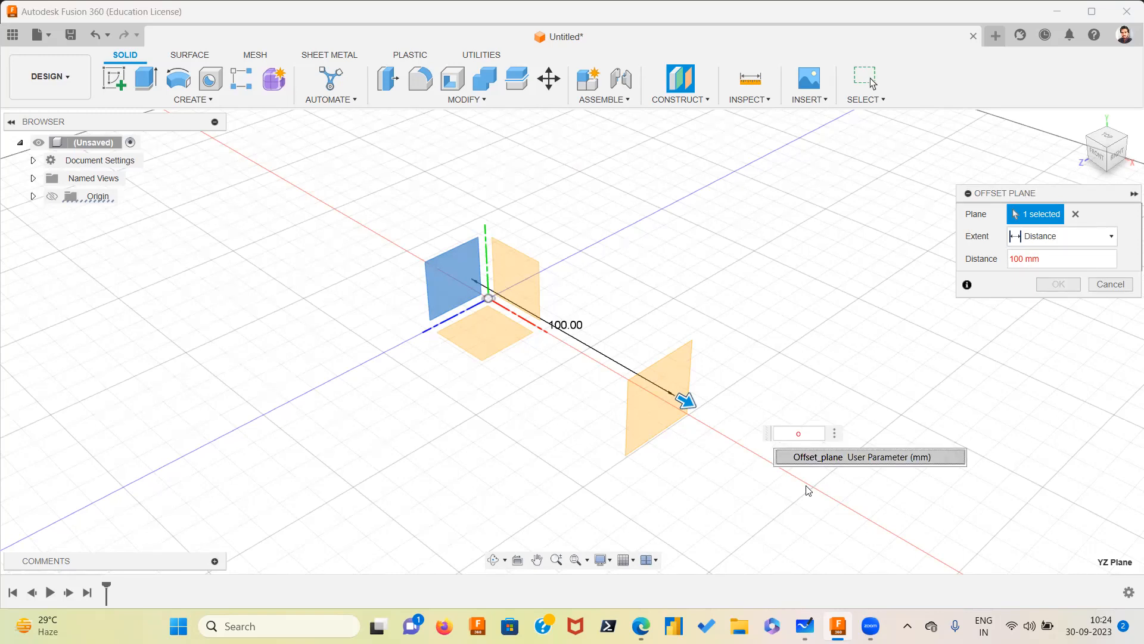
click(910, 461)
middle_drag(820, 467, 757, 365)
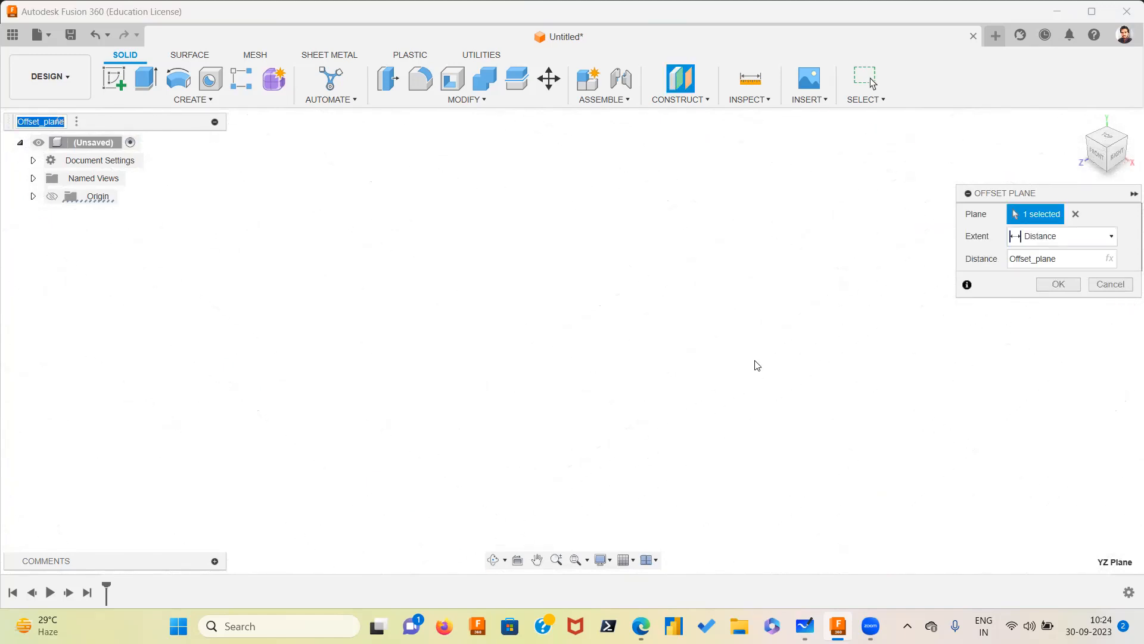
middle_drag(601, 325, 526, 497)
scroll(592, 458, down, 2)
click(1110, 284)
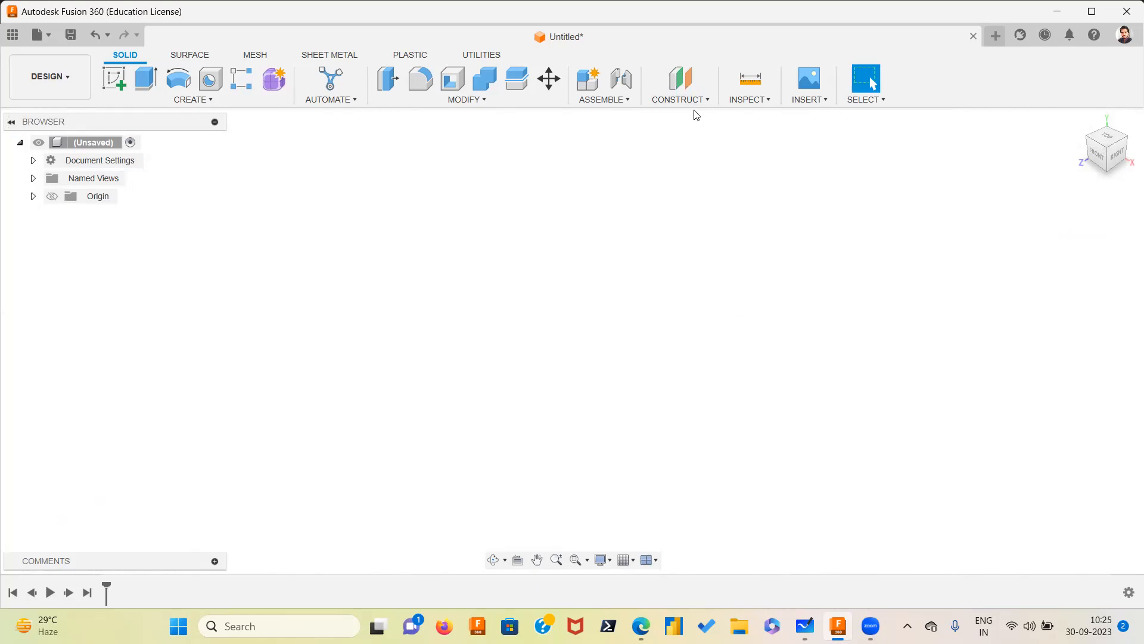
Abandon the offset plane command and start a new design
click(707, 103)
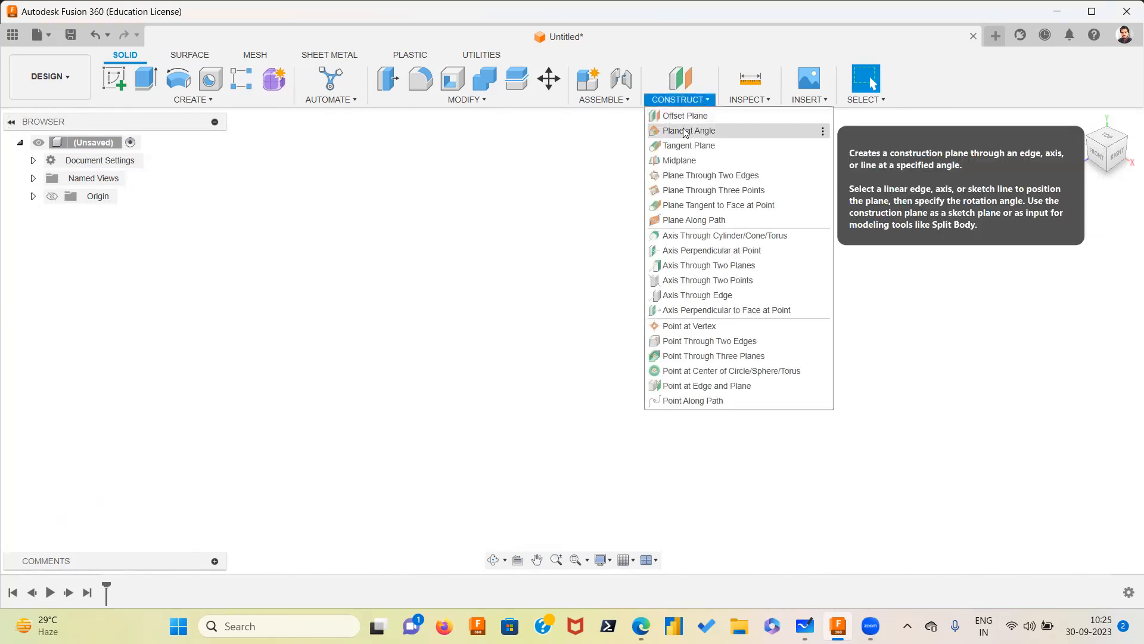
click(682, 119)
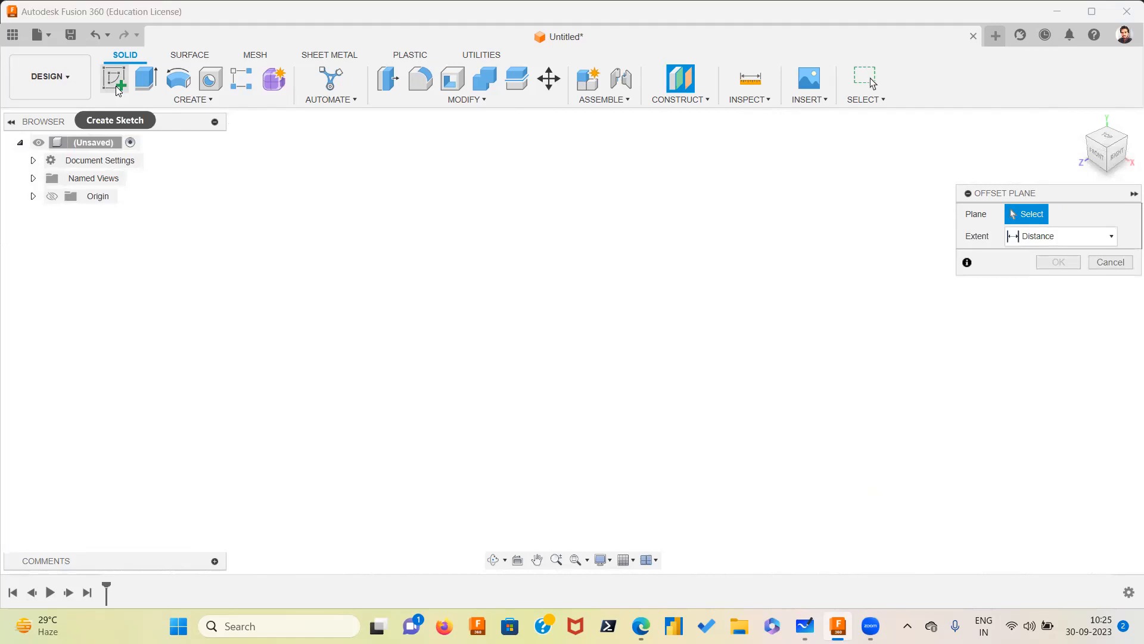
click(47, 42)
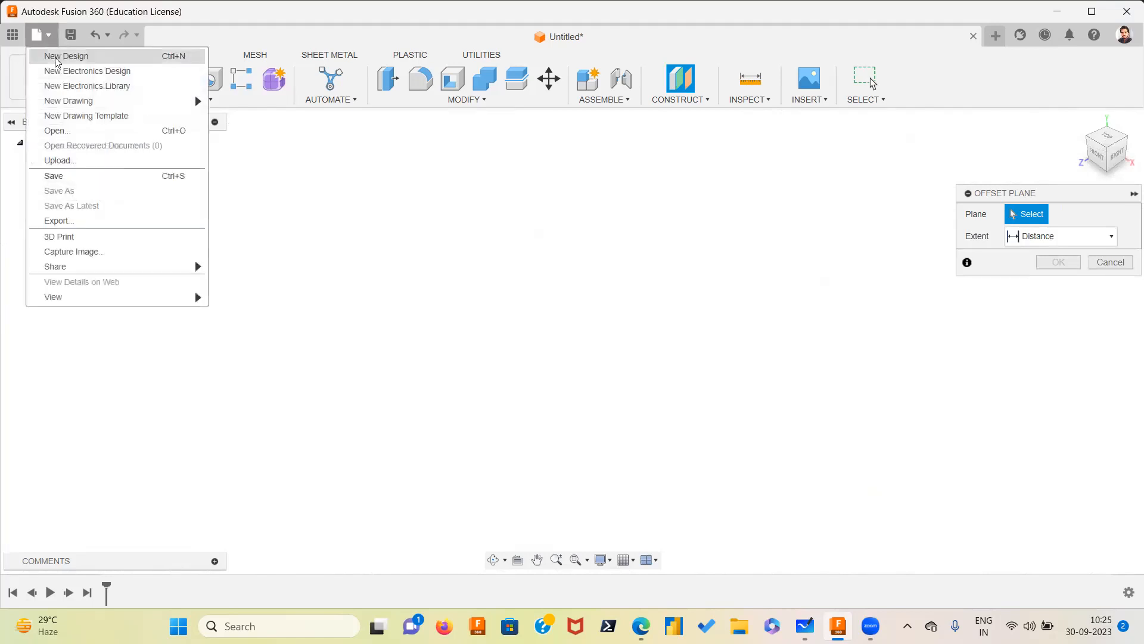
click(66, 56)
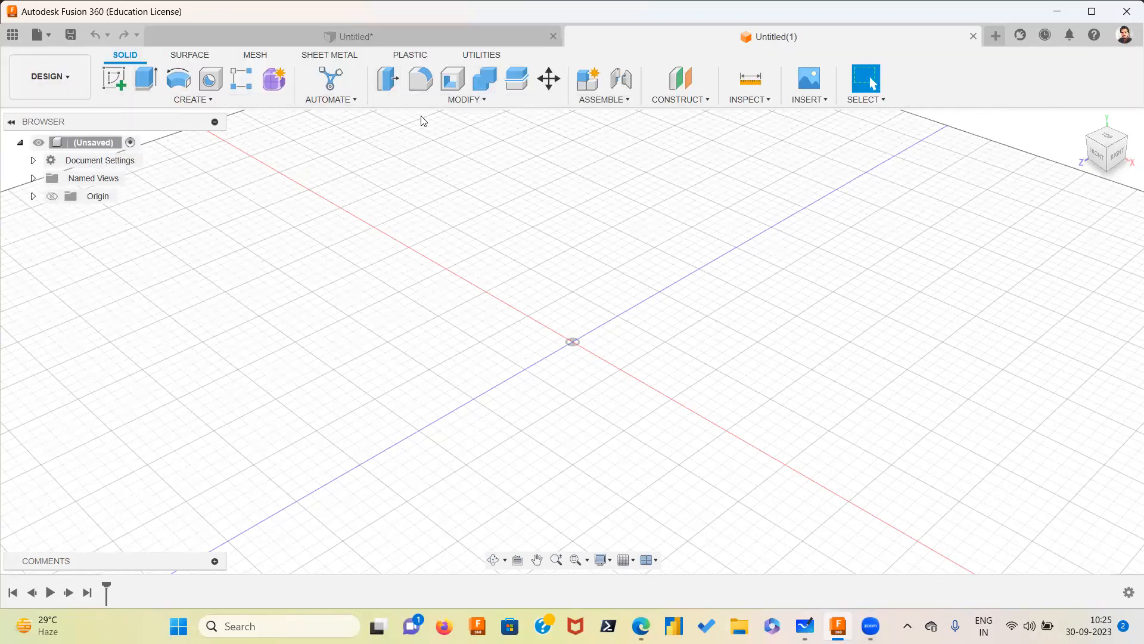
Open the parameters, add a user parameter named Offset_plane in mm with expression 400, and close the dialog
click(488, 101)
click(433, 454)
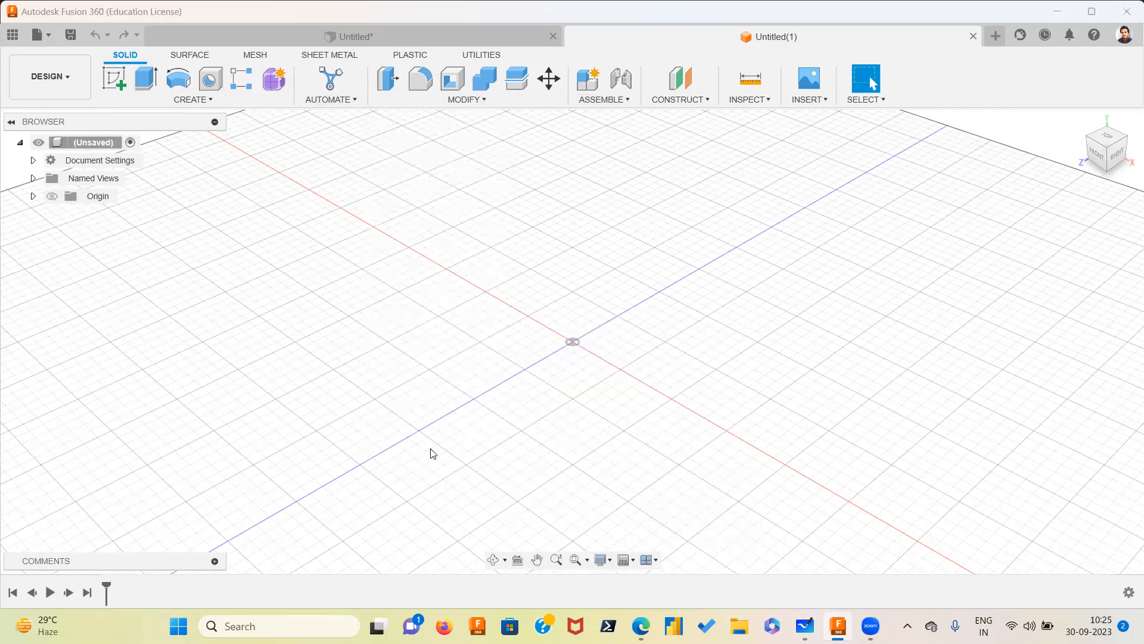
click(386, 266)
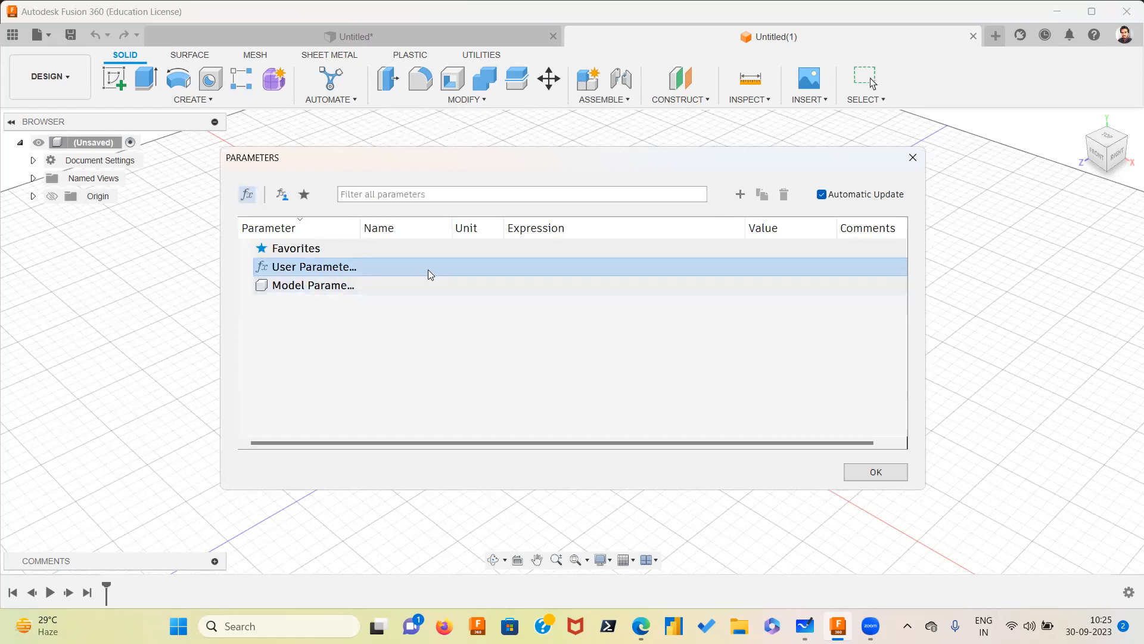
click(741, 194)
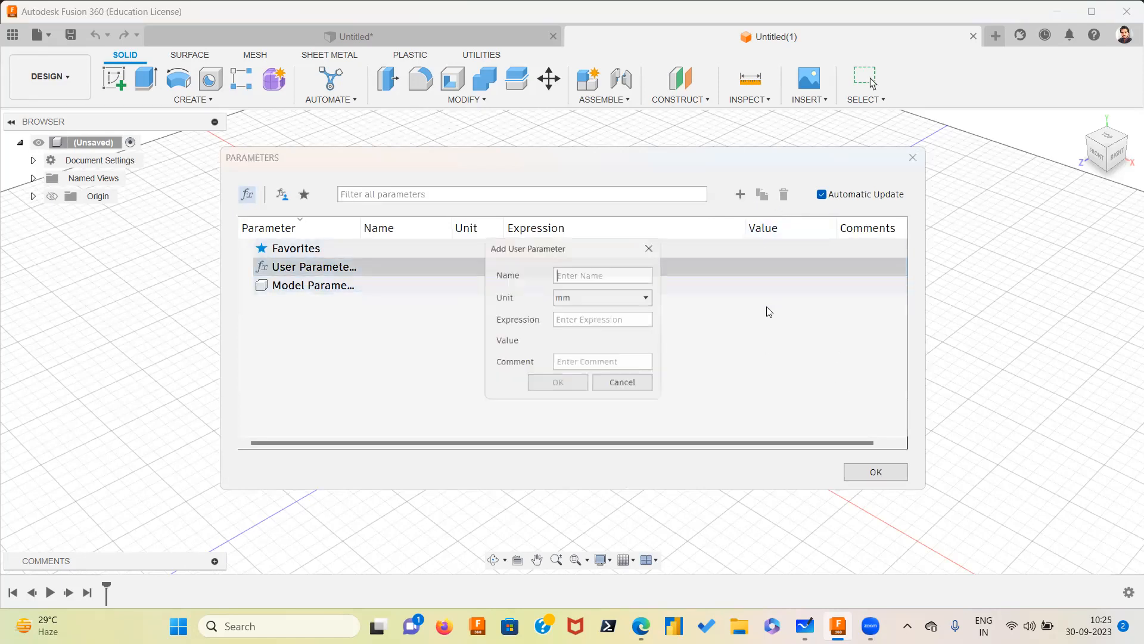
text(Offse)
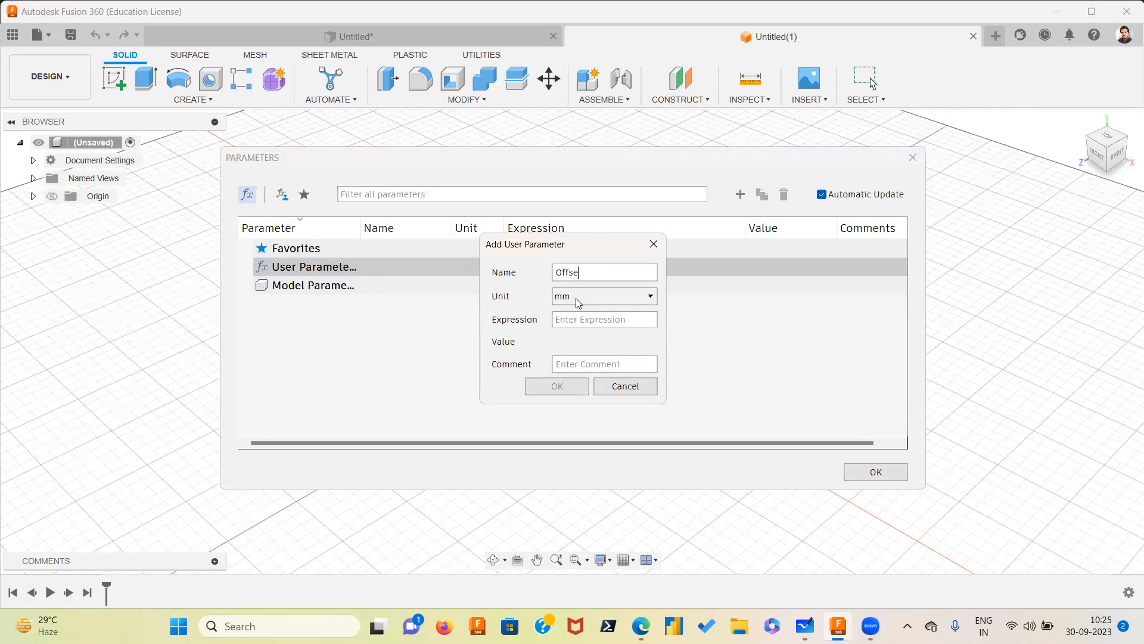
text(t_plane)
click(585, 320)
text(400)
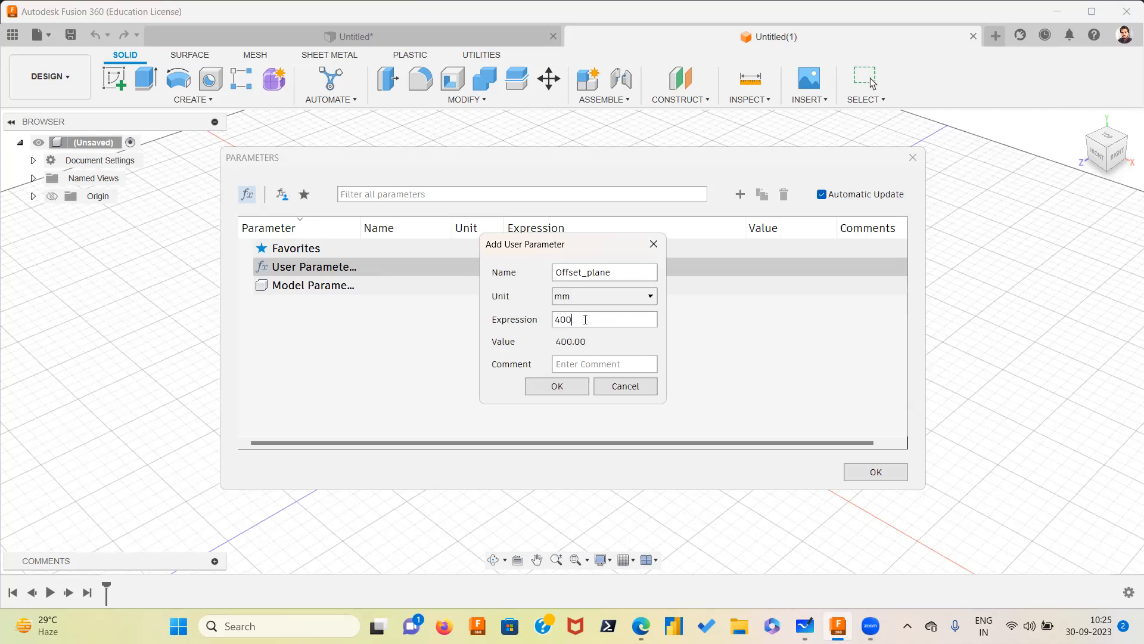
click(553, 386)
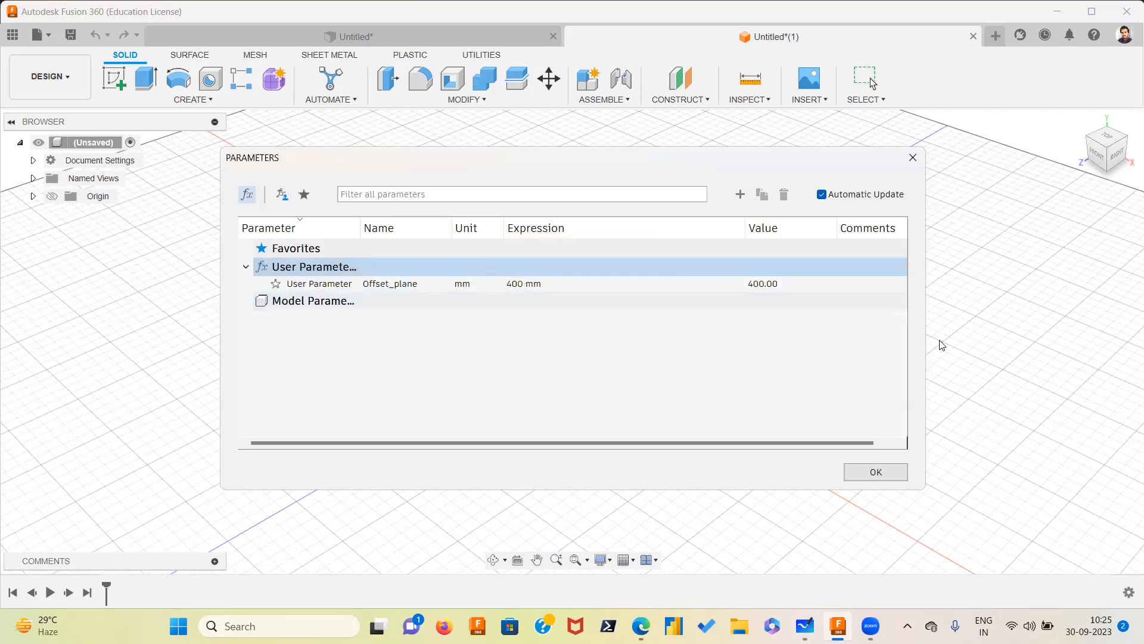
click(858, 475)
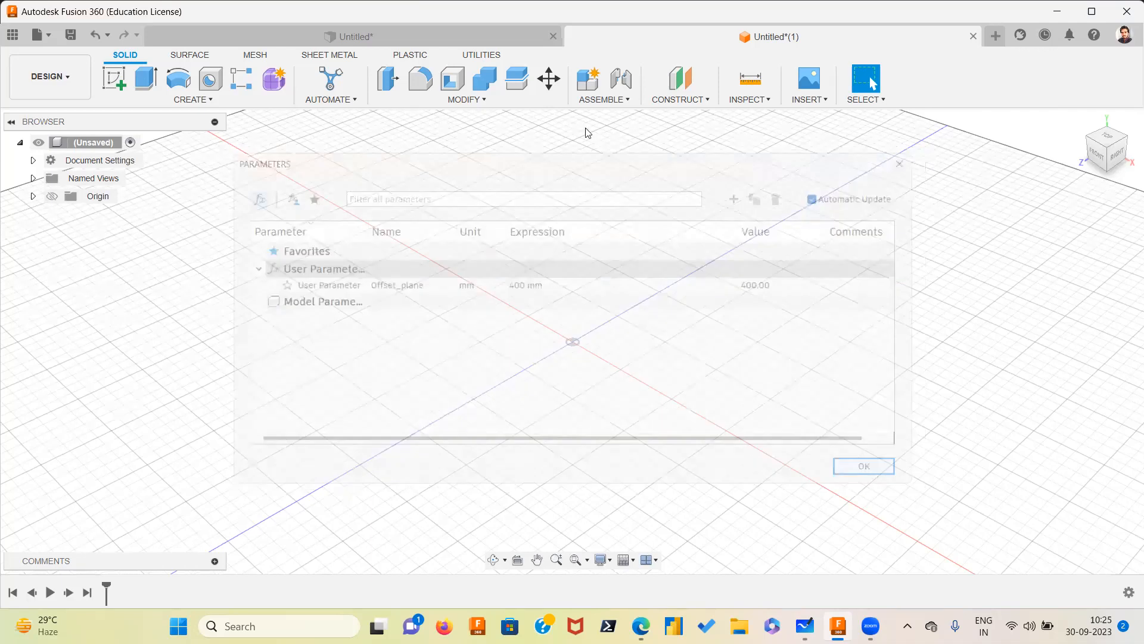
Create an offset plane from the YZ plane with its distance set to the Offset_plane parameter
click(707, 99)
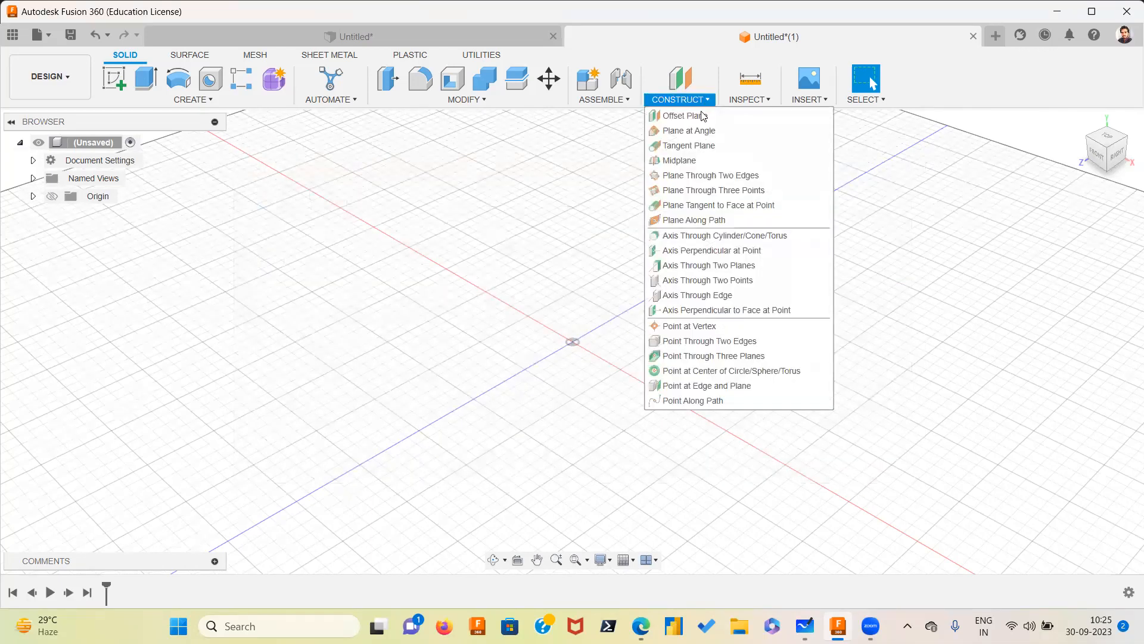
click(685, 115)
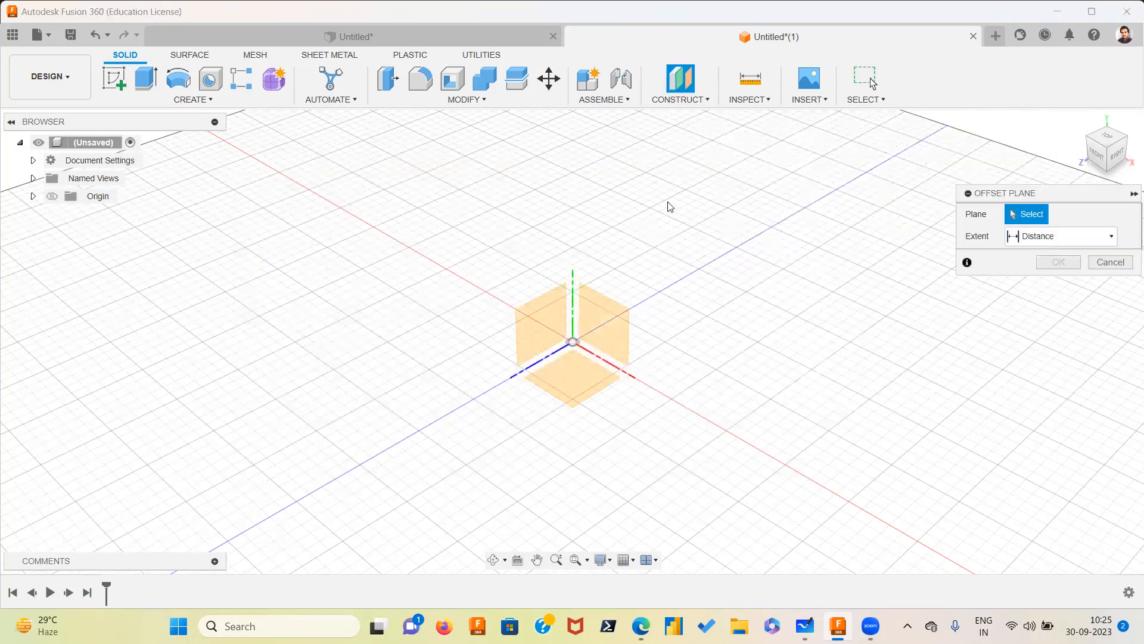
click(549, 315)
text(o)
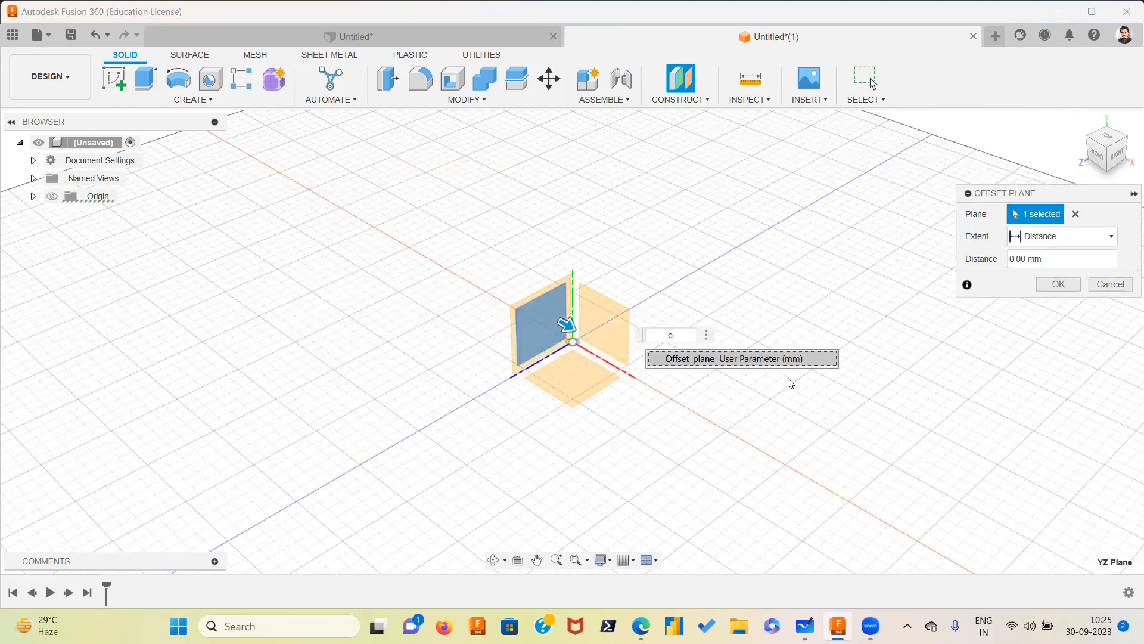
click(742, 360)
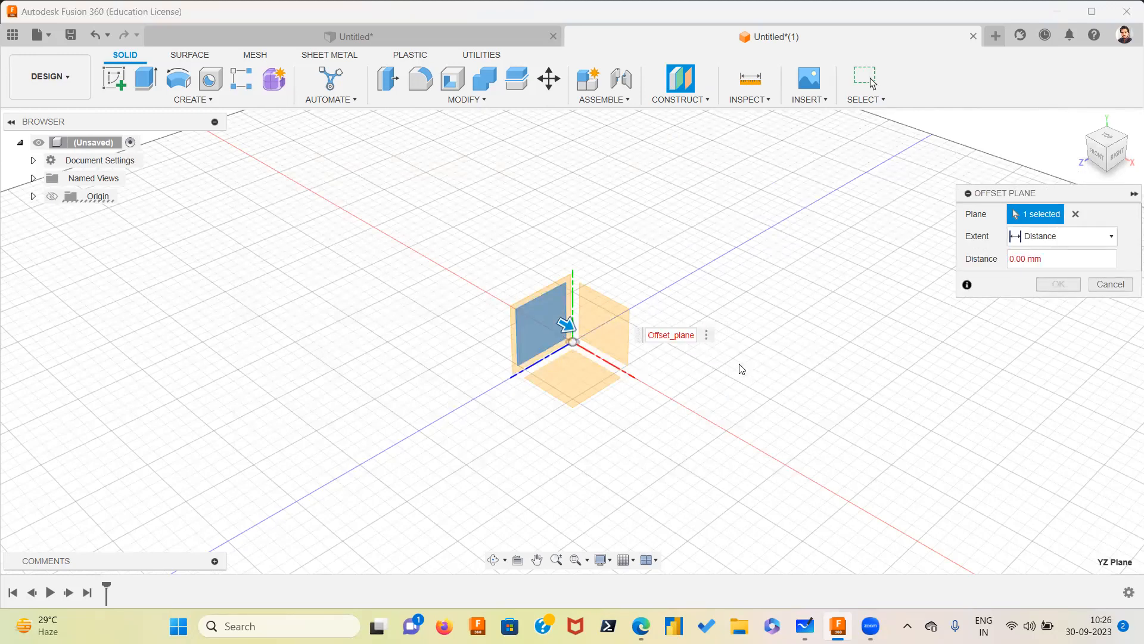
middle_drag(834, 429, 604, 187)
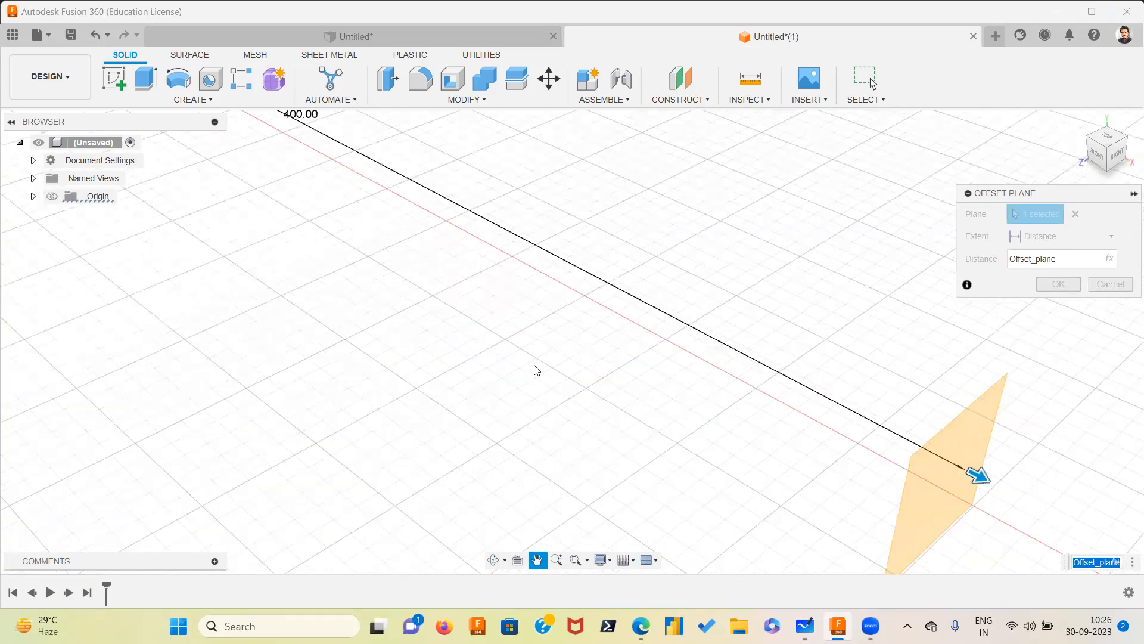
scroll(537, 370, down, 2)
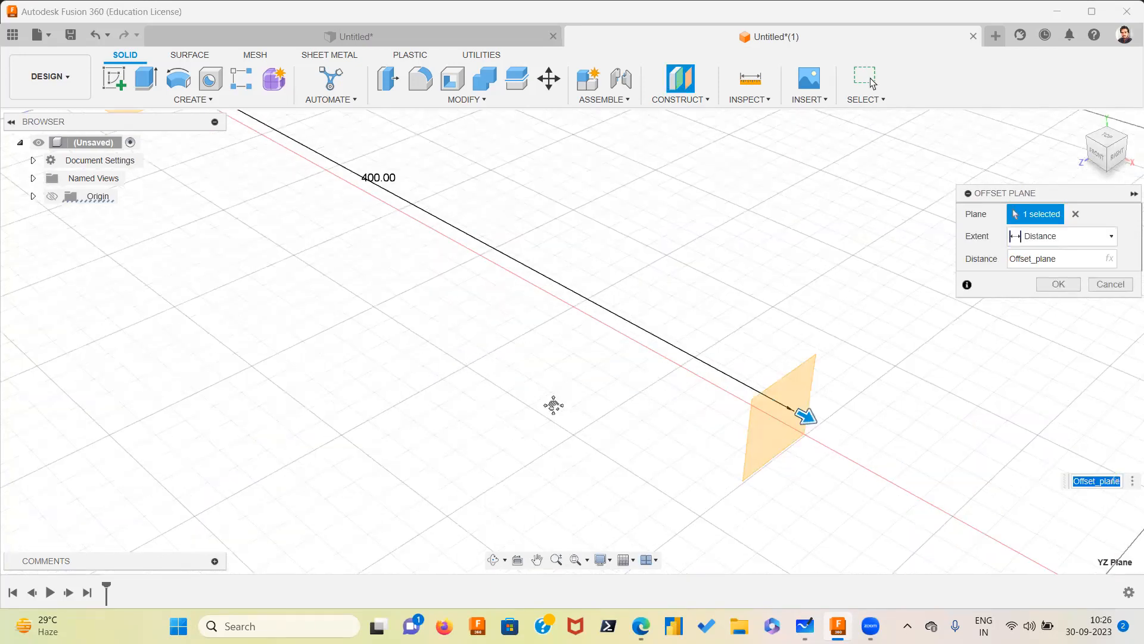
scroll(560, 417, down, 2)
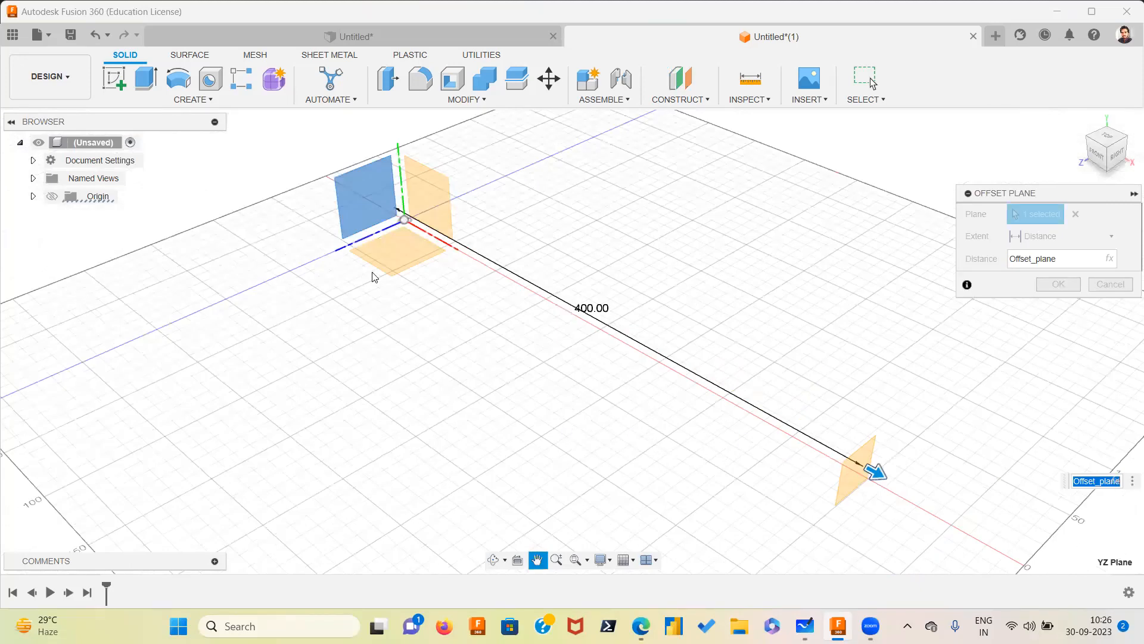
scroll(336, 320, down, 1)
middle_drag(415, 220, 468, 232)
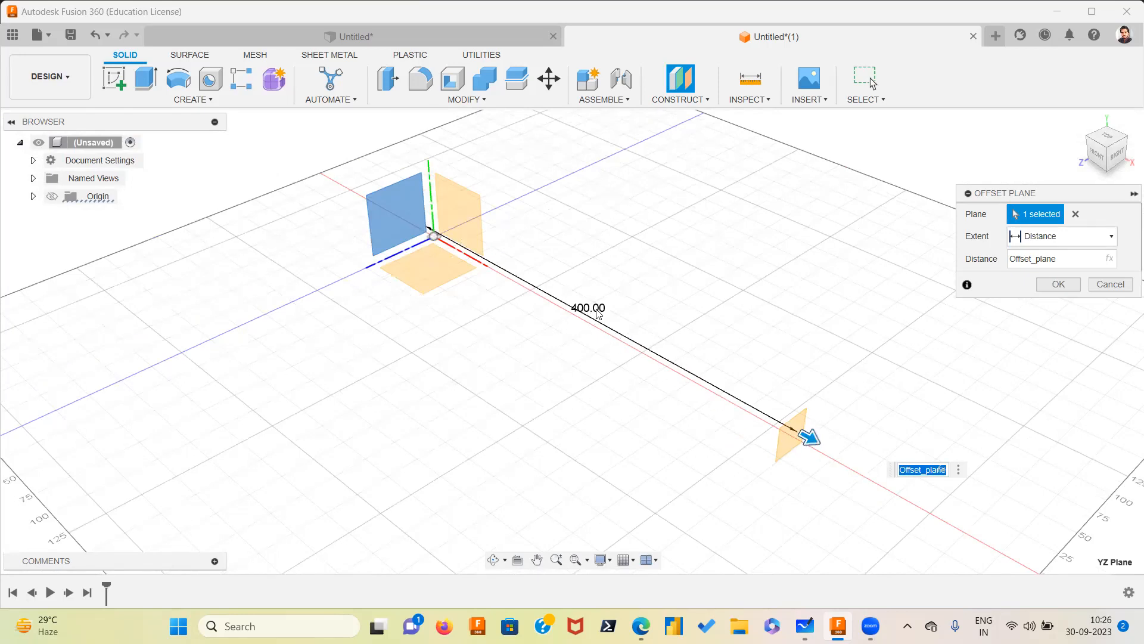
click(1058, 284)
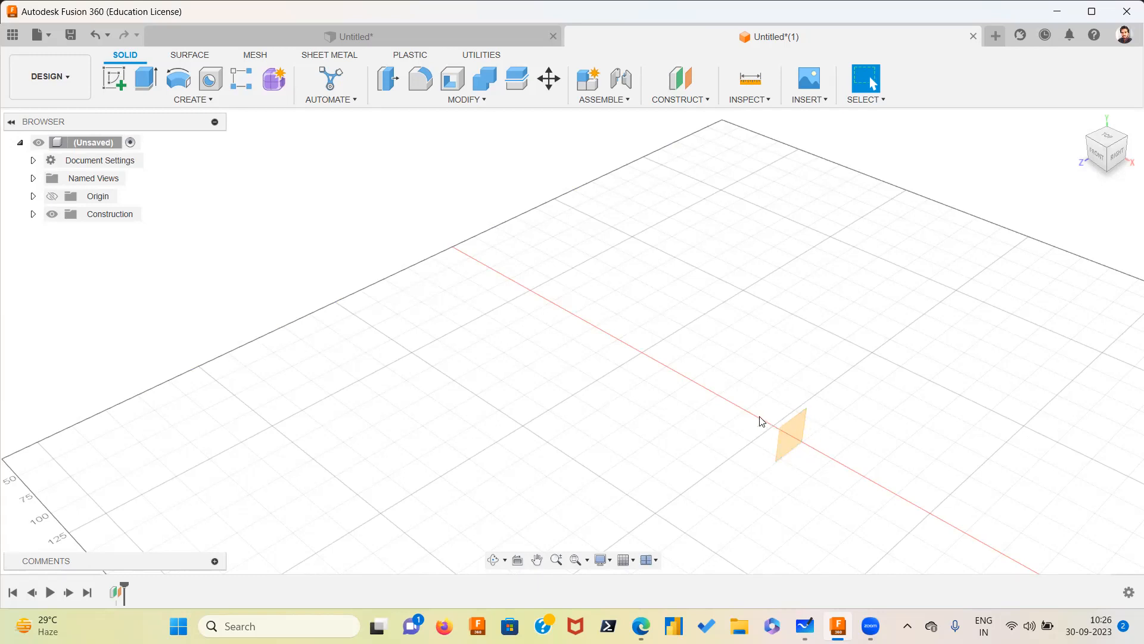
Reopen the parameters and add a user parameter named Outer_circle in mm with expression 400
click(489, 101)
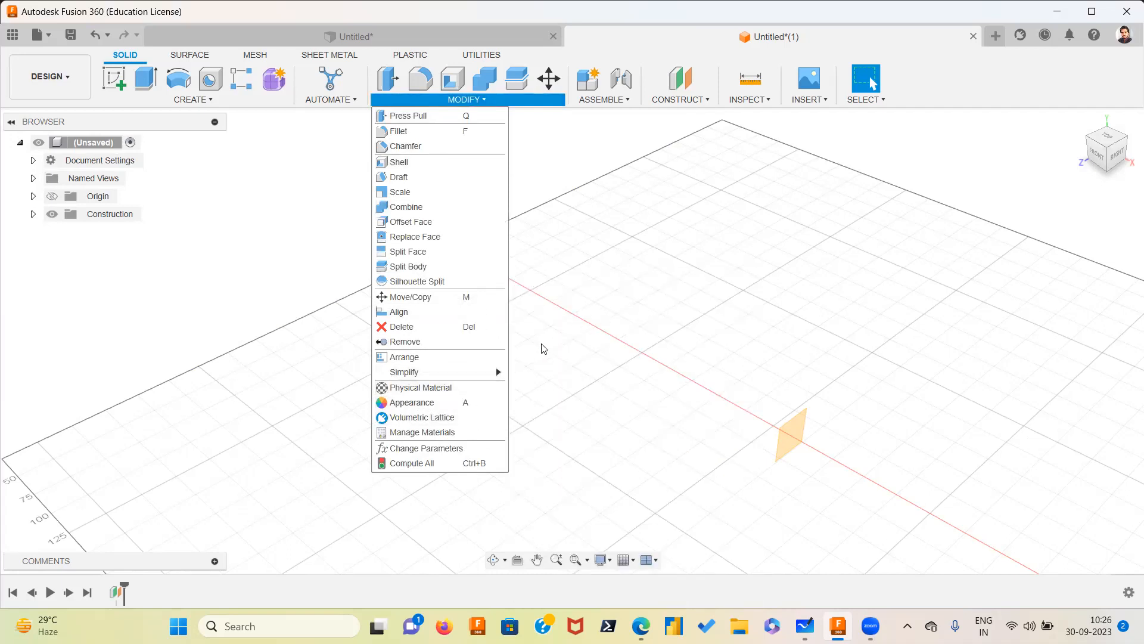
click(456, 445)
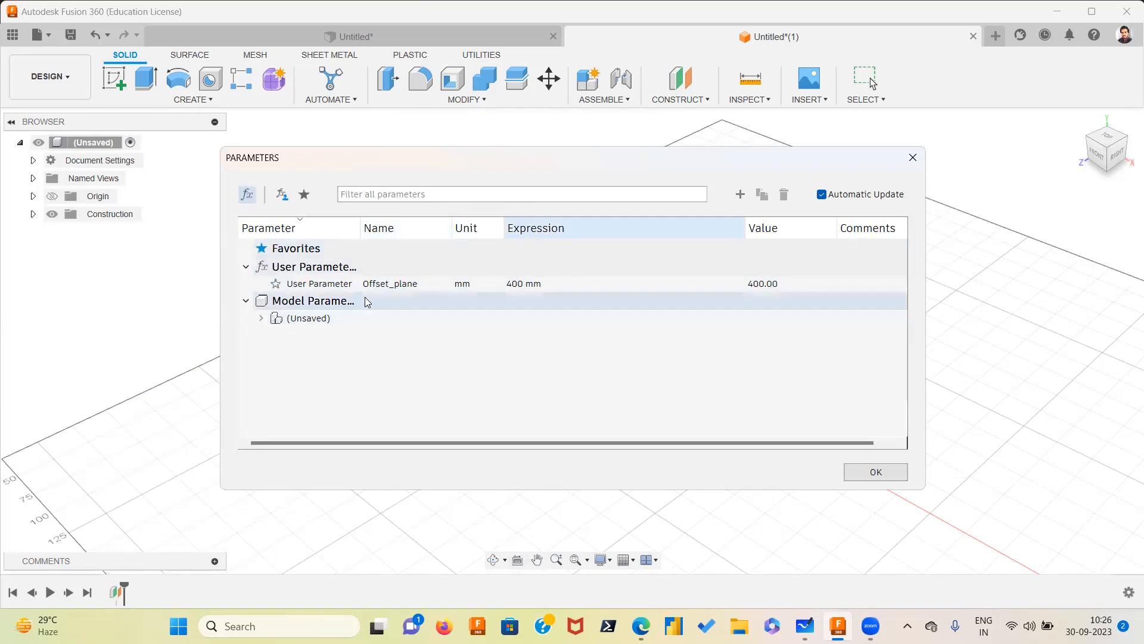
click(317, 271)
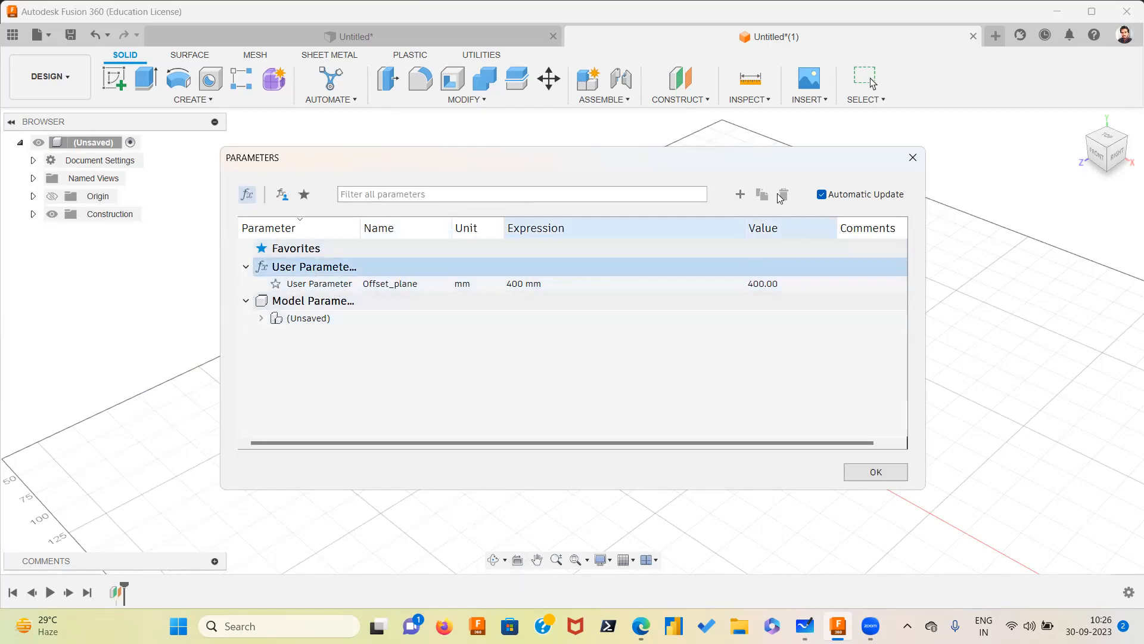
click(740, 194)
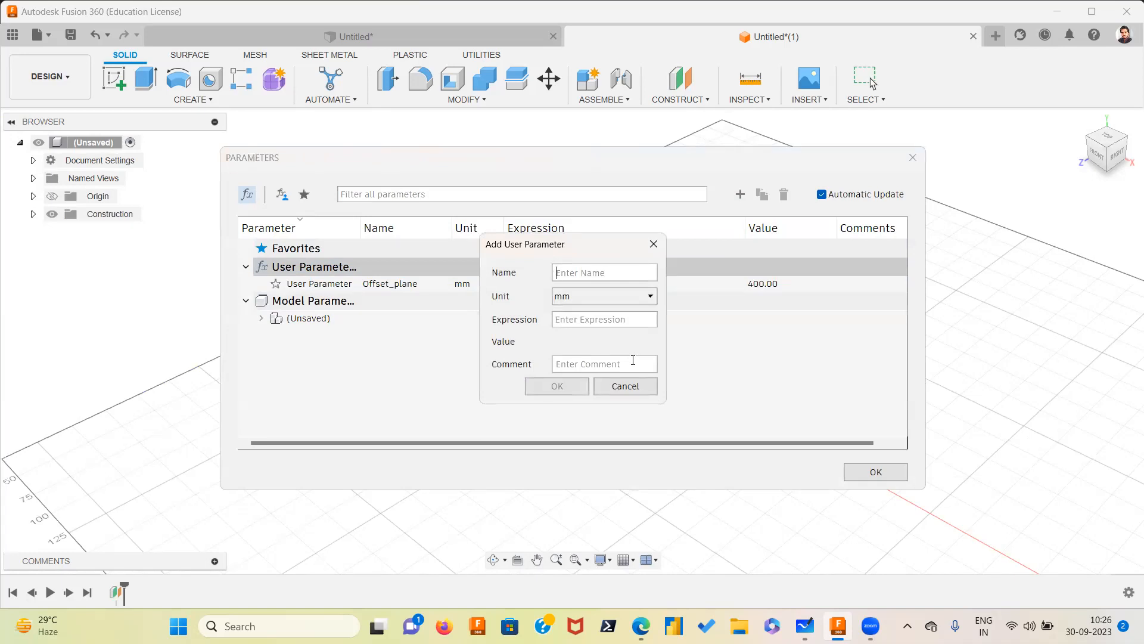
text(D)
key(BackSpace)
key(BackSpace)
key(BackSpace)
key(BackSpace)
key(BackSpace)
key(BackSpace)
text(Outer_cir)
click(588, 319)
text(400)
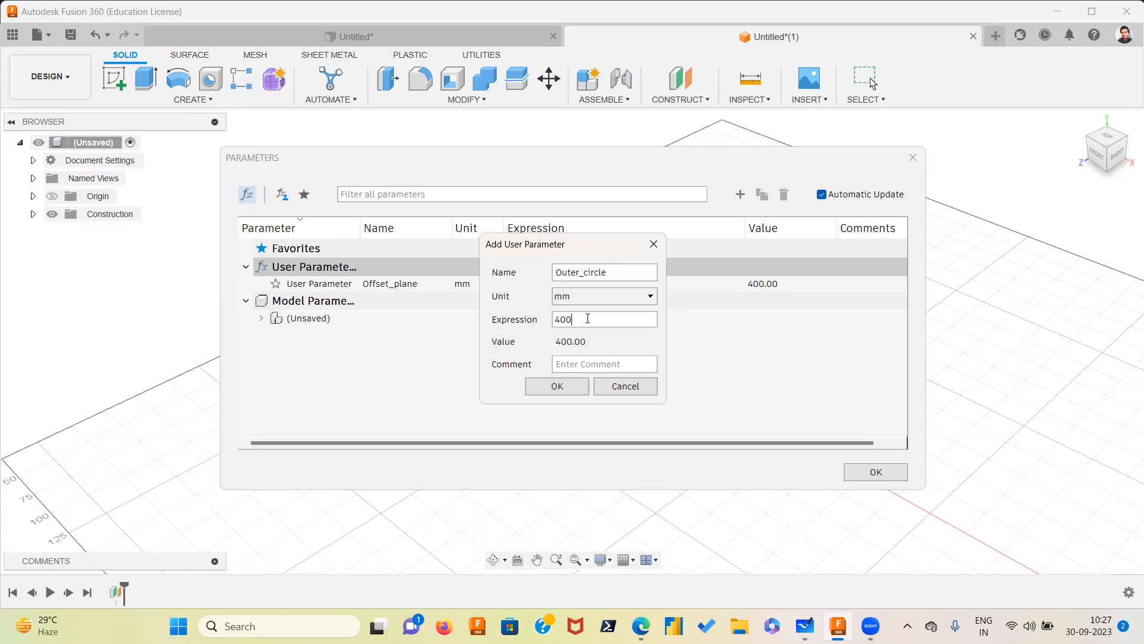
click(557, 386)
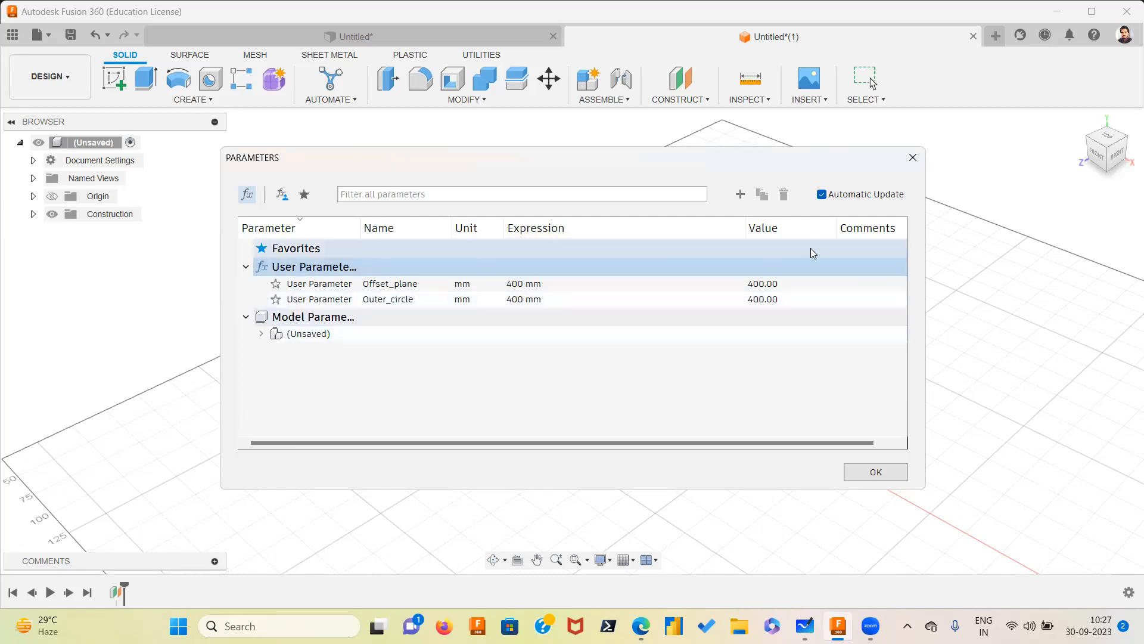
Add a user parameter named Length in mm with expression 50
click(740, 194)
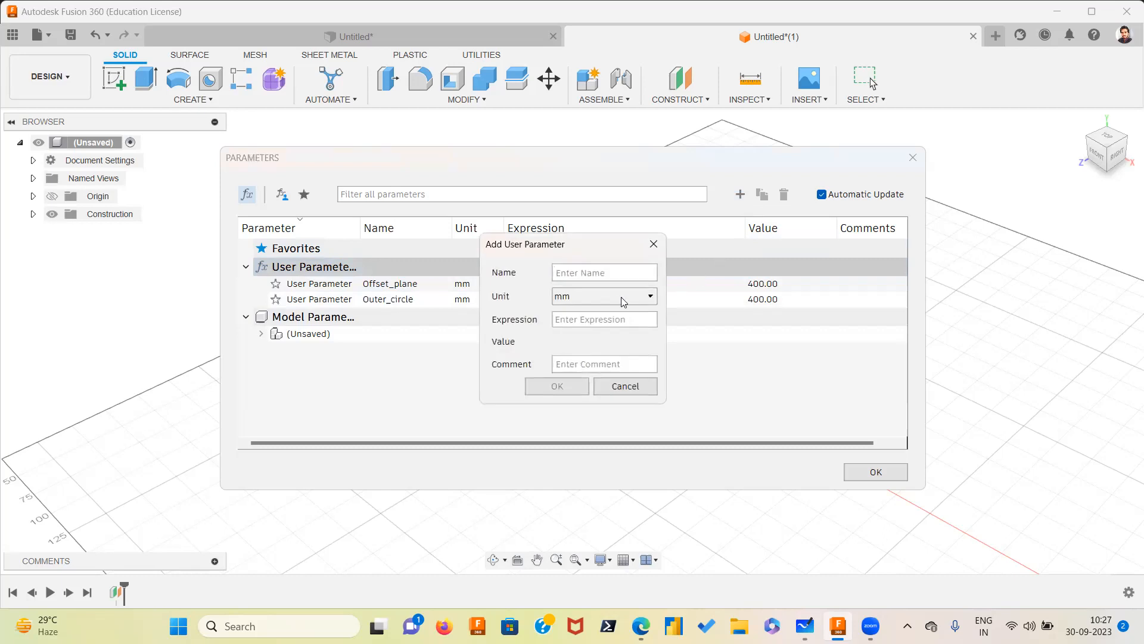
text(Length)
click(590, 317)
text(50)
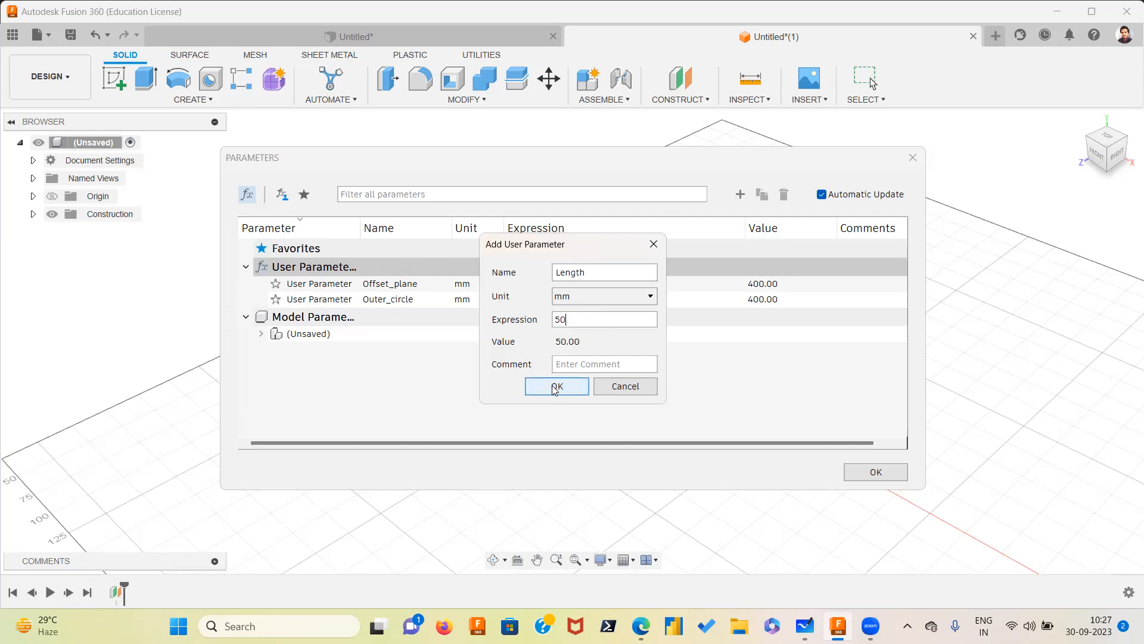
click(554, 386)
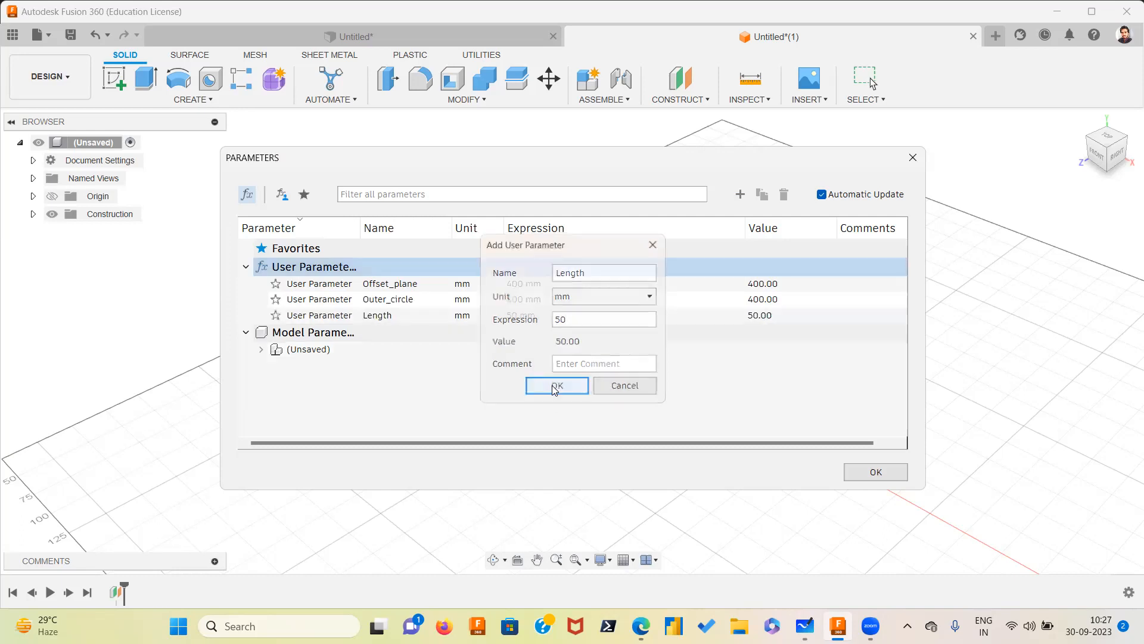
Add a user parameter named width in mm with expression 50
click(741, 195)
text(width)
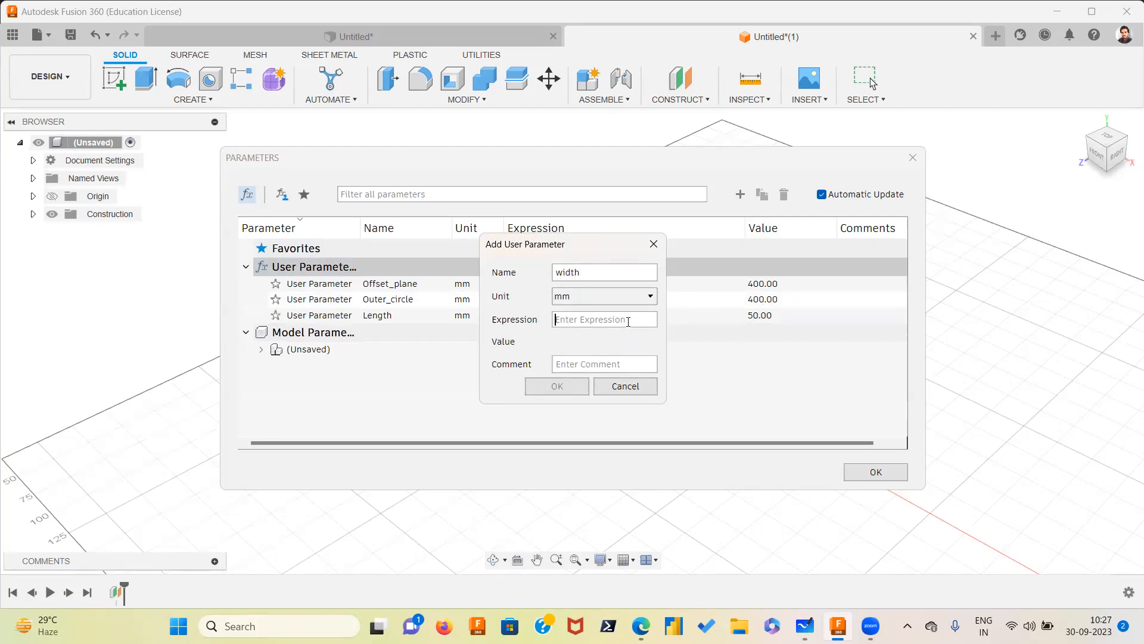
click(628, 322)
text(50)
click(556, 387)
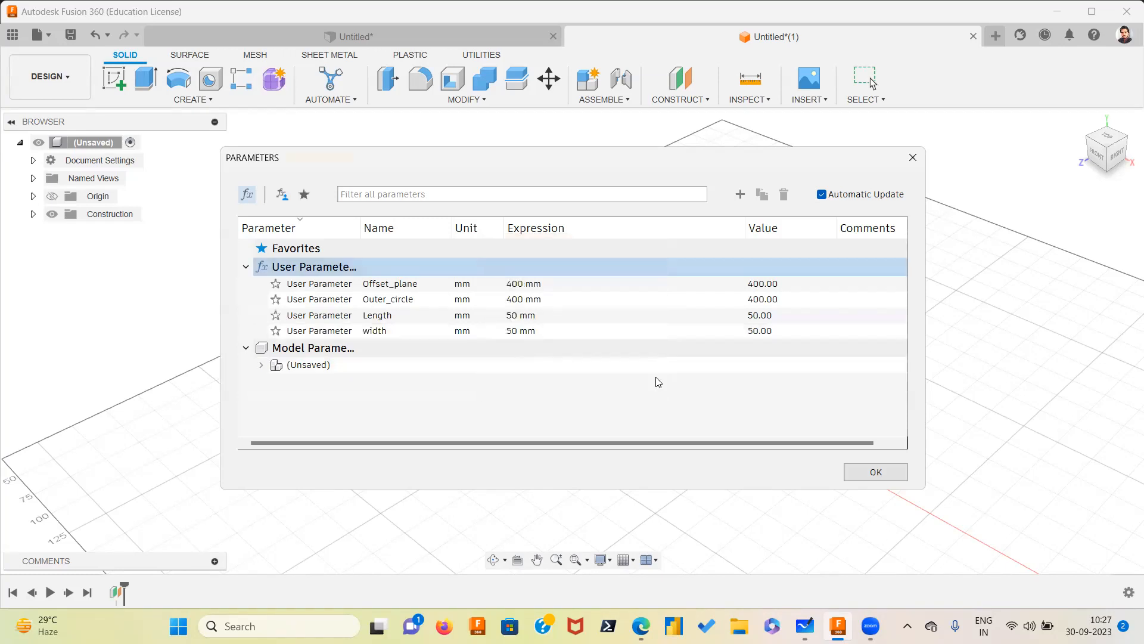
click(740, 195)
text(ho)
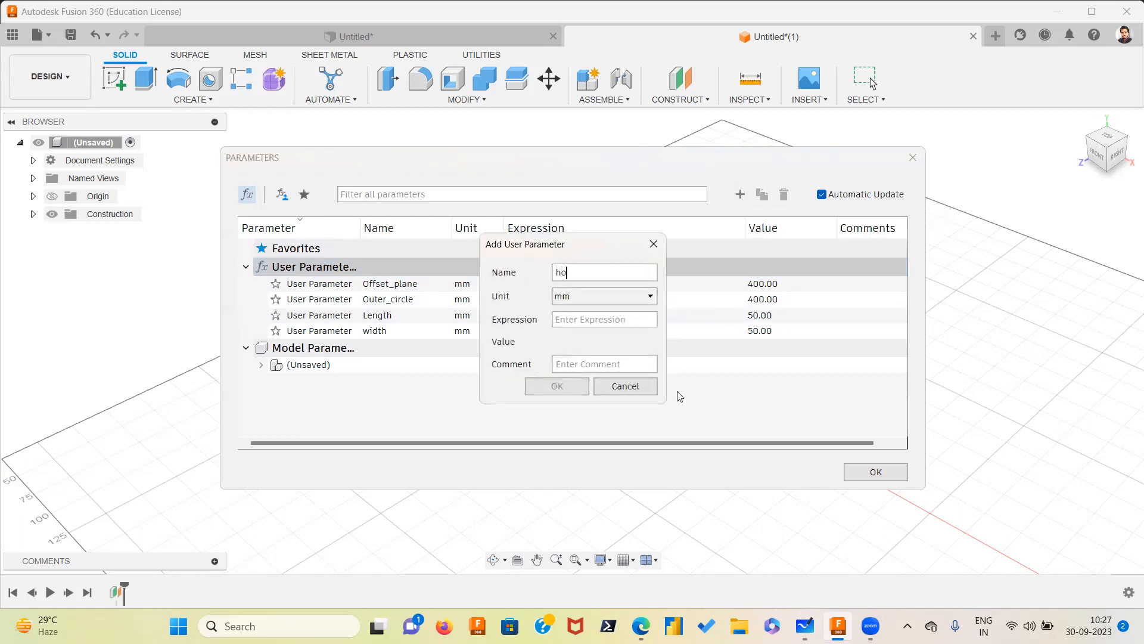
text(lwe)
click(617, 322)
click(624, 386)
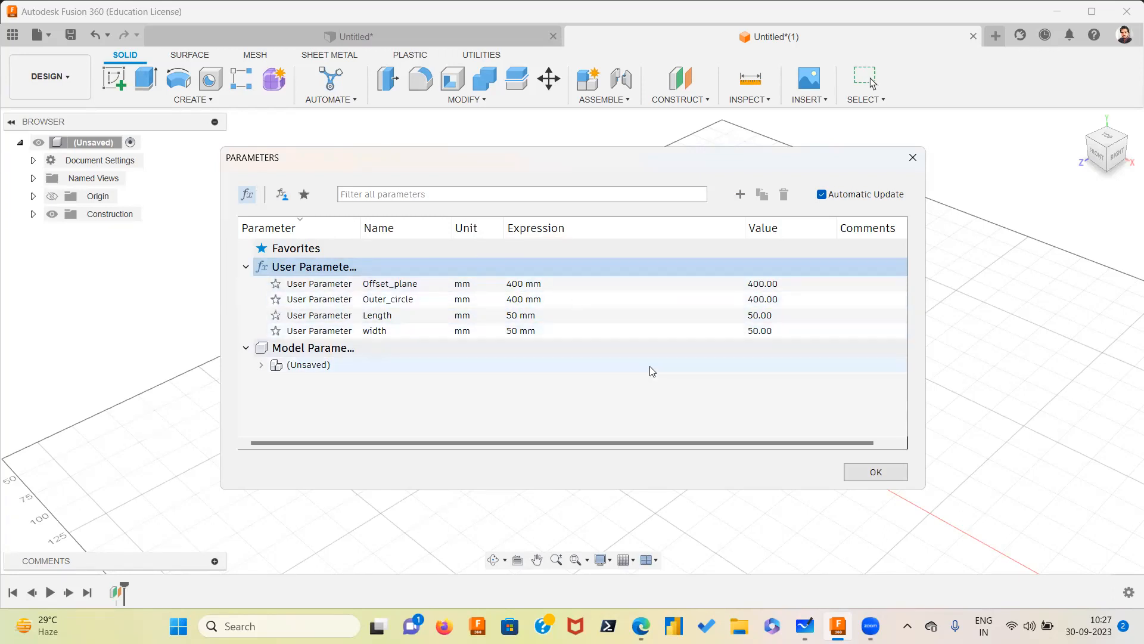
Close the Parameters dialog and start an offset plane on the YZ plane
click(876, 471)
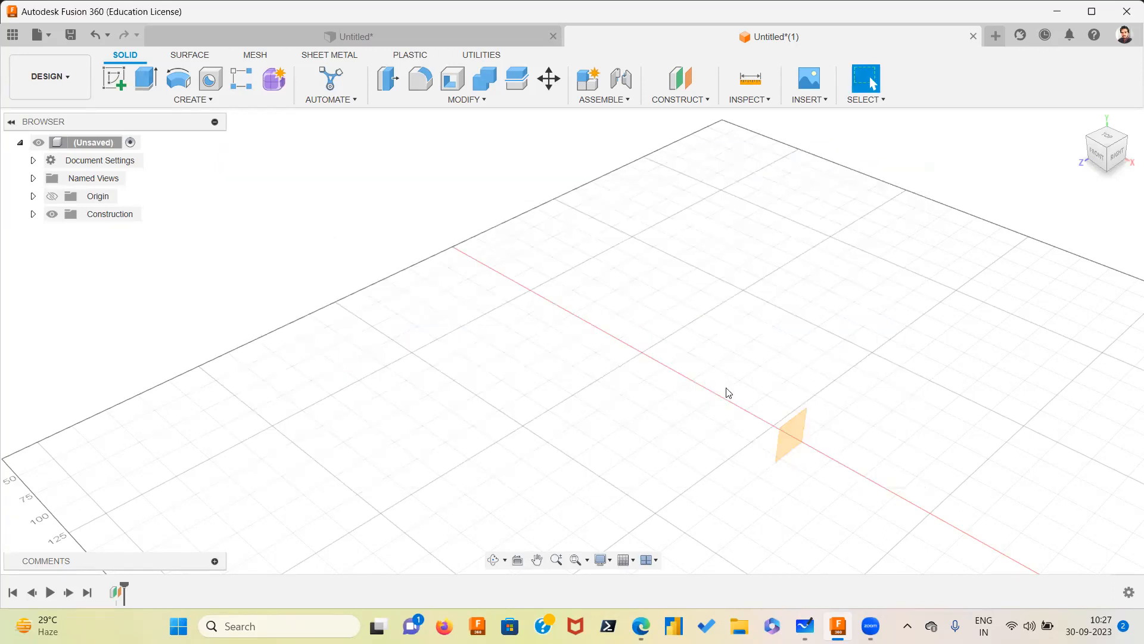
click(704, 100)
click(685, 114)
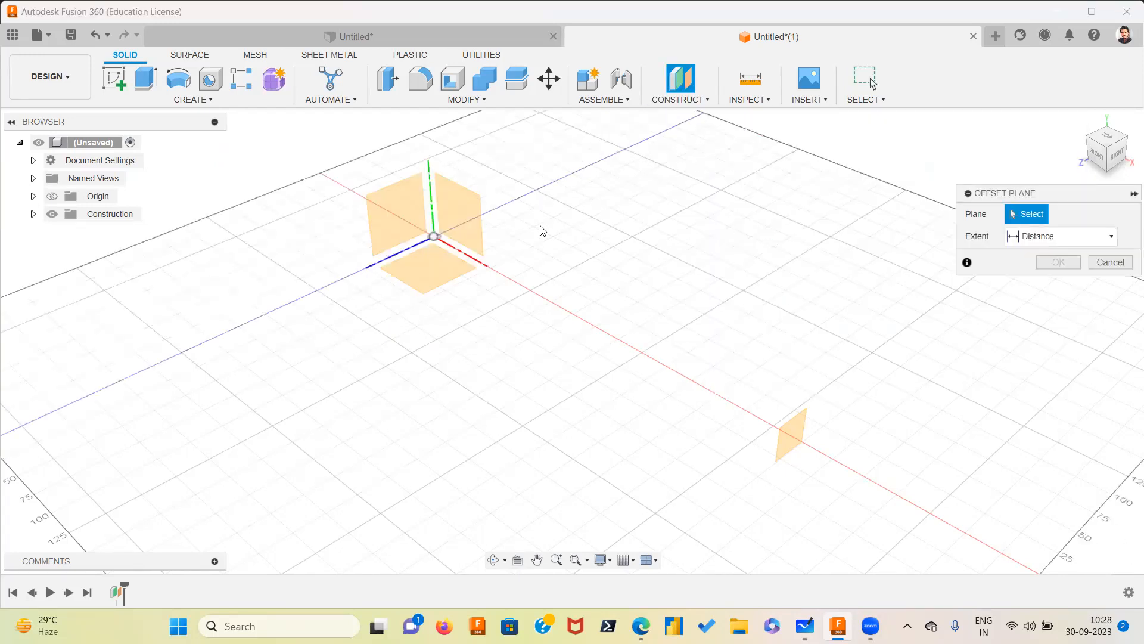
click(398, 215)
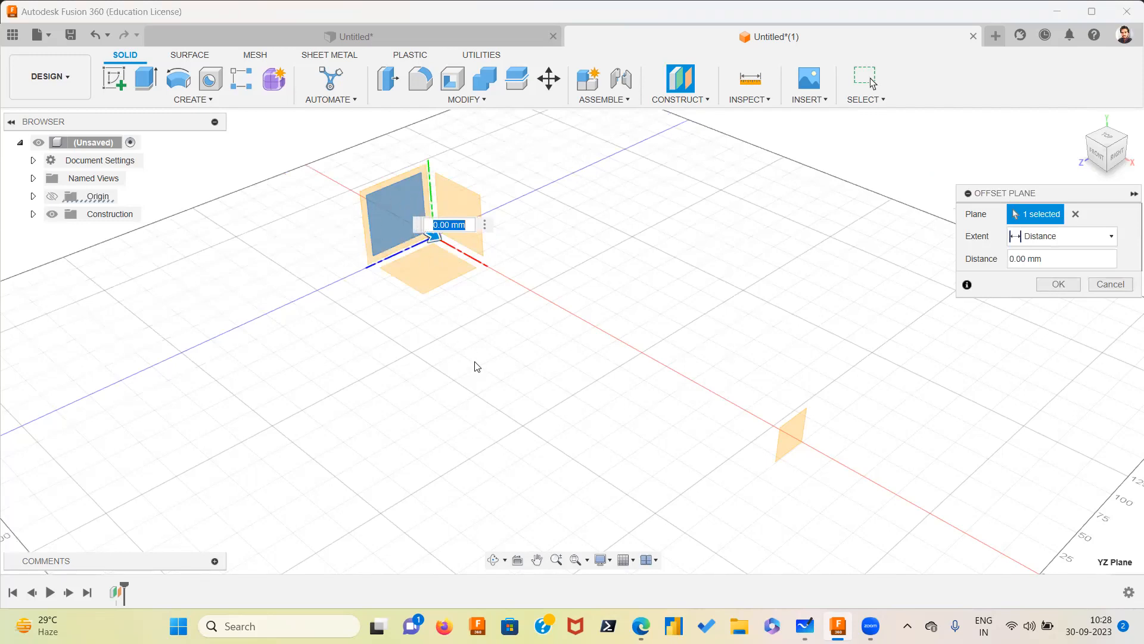
Create a new sketch on the YZ plane
click(121, 84)
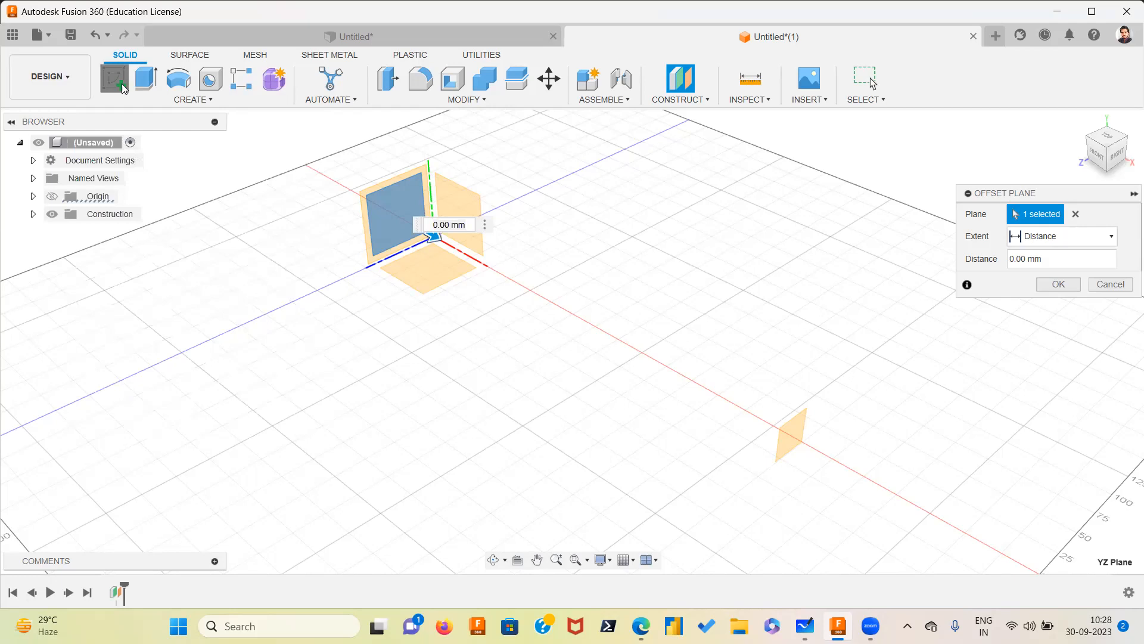
click(471, 240)
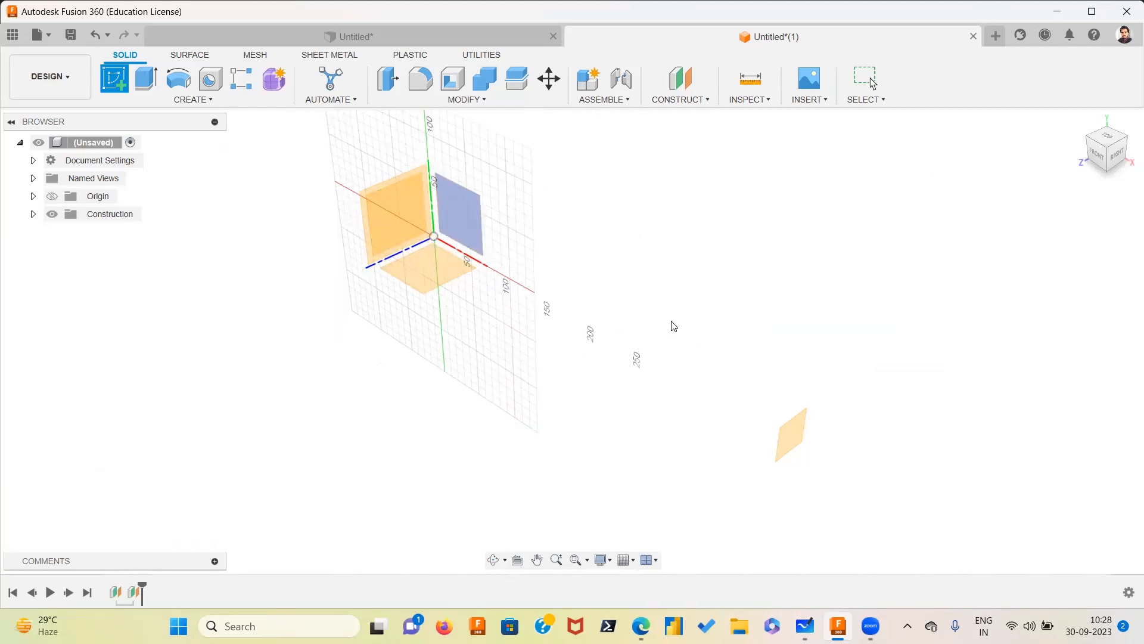
click(404, 205)
click(413, 213)
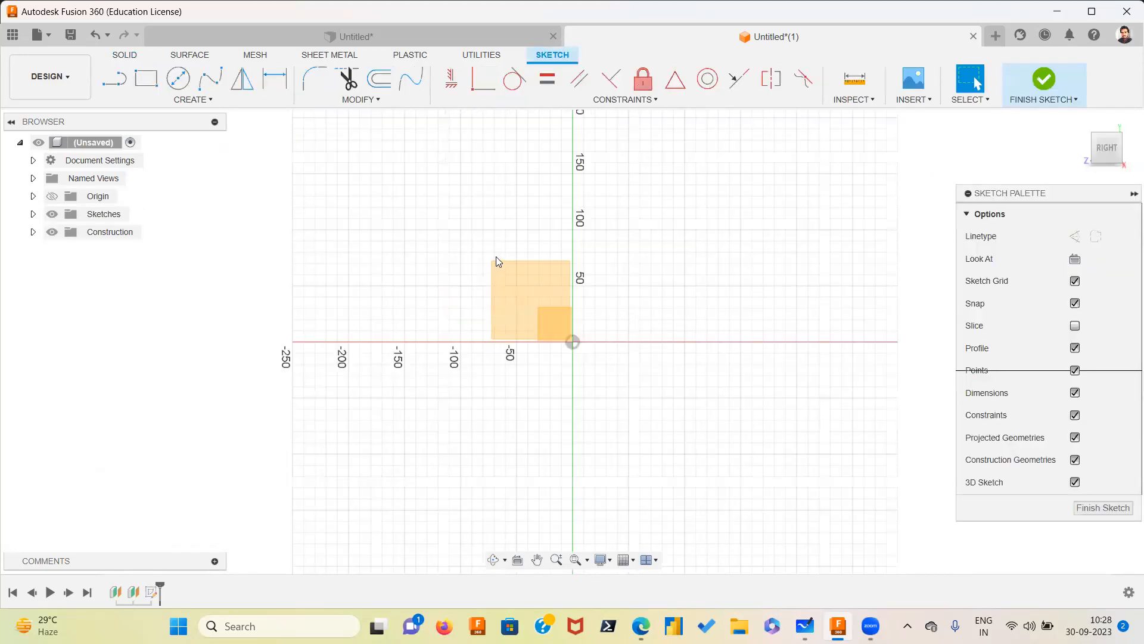
Draw a center-diameter circle at the origin with its diameter set to the Outer_circle parameter
click(178, 81)
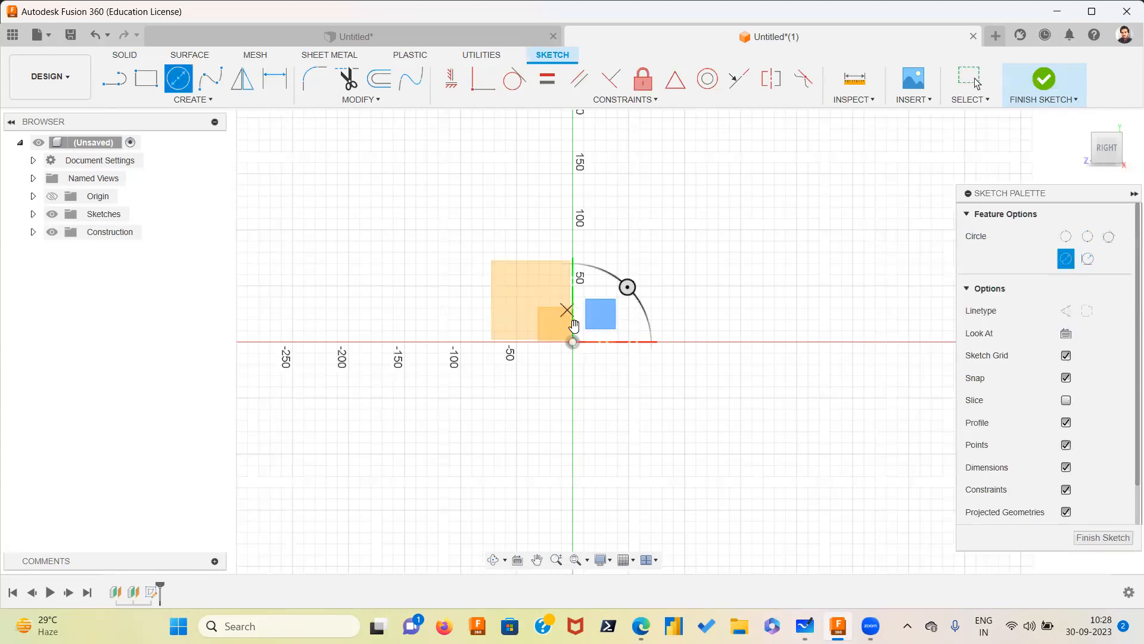
click(573, 342)
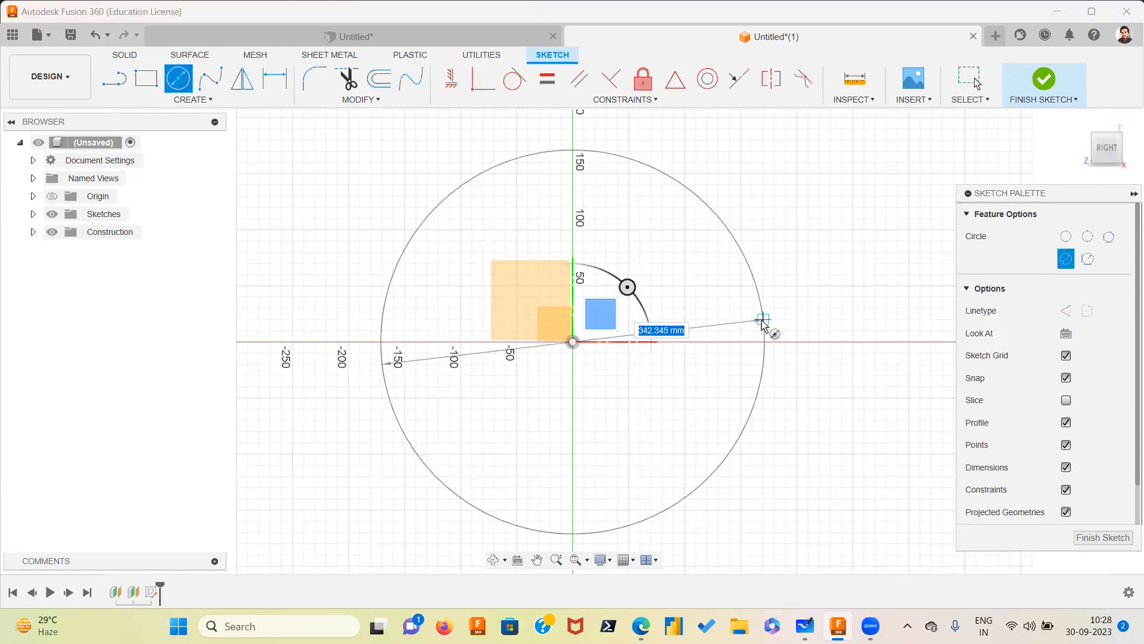
text(o)
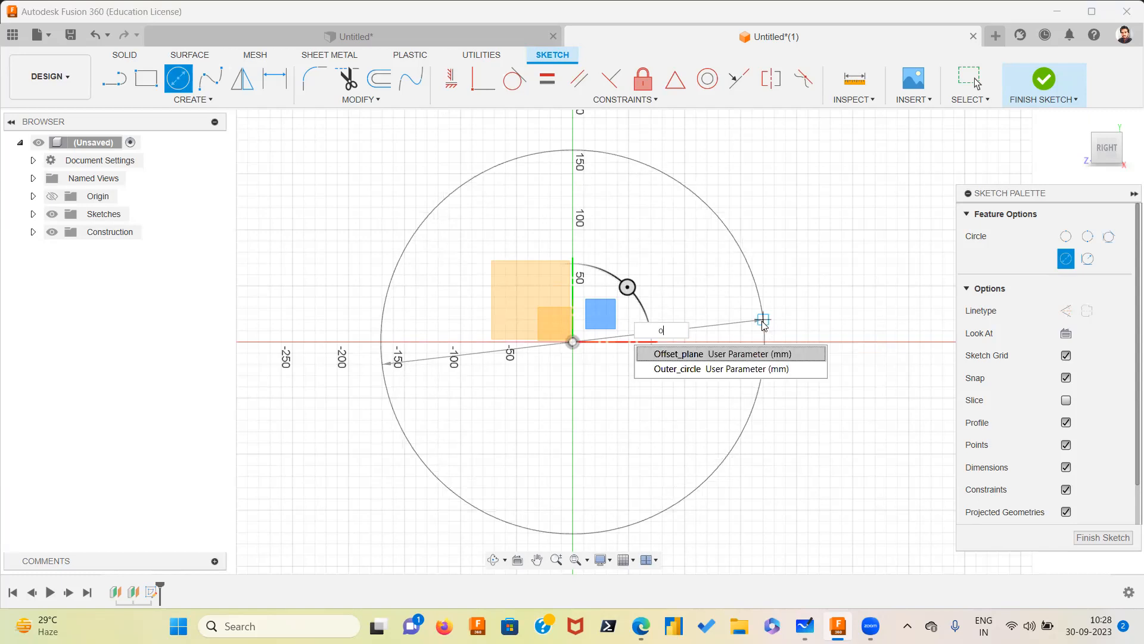
click(753, 369)
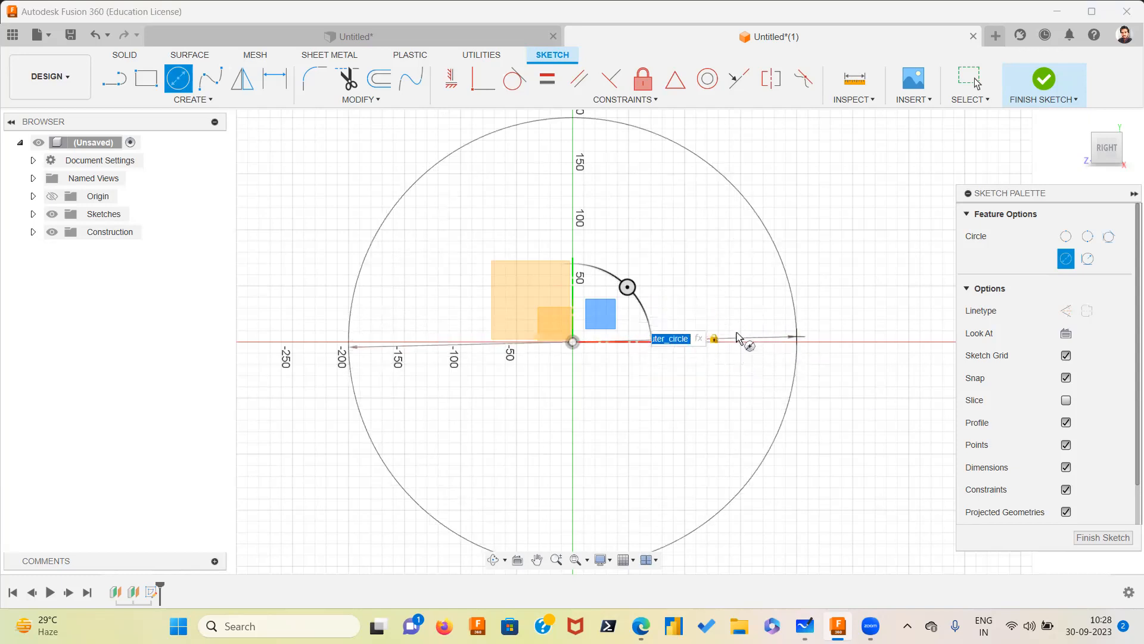
key(Return)
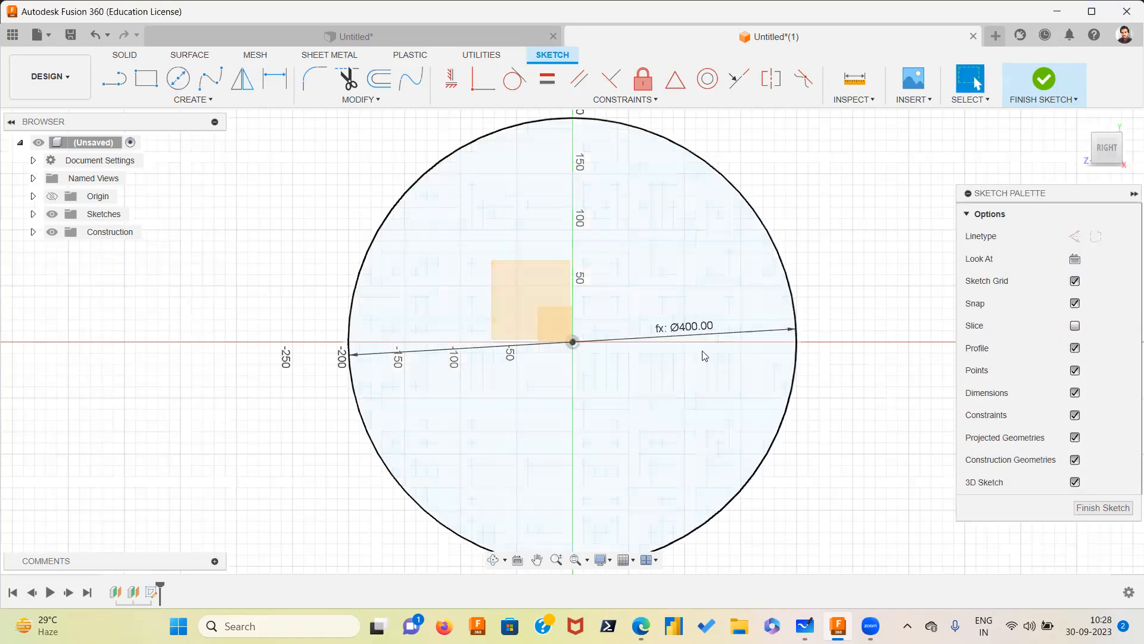
drag(808, 329, 853, 342)
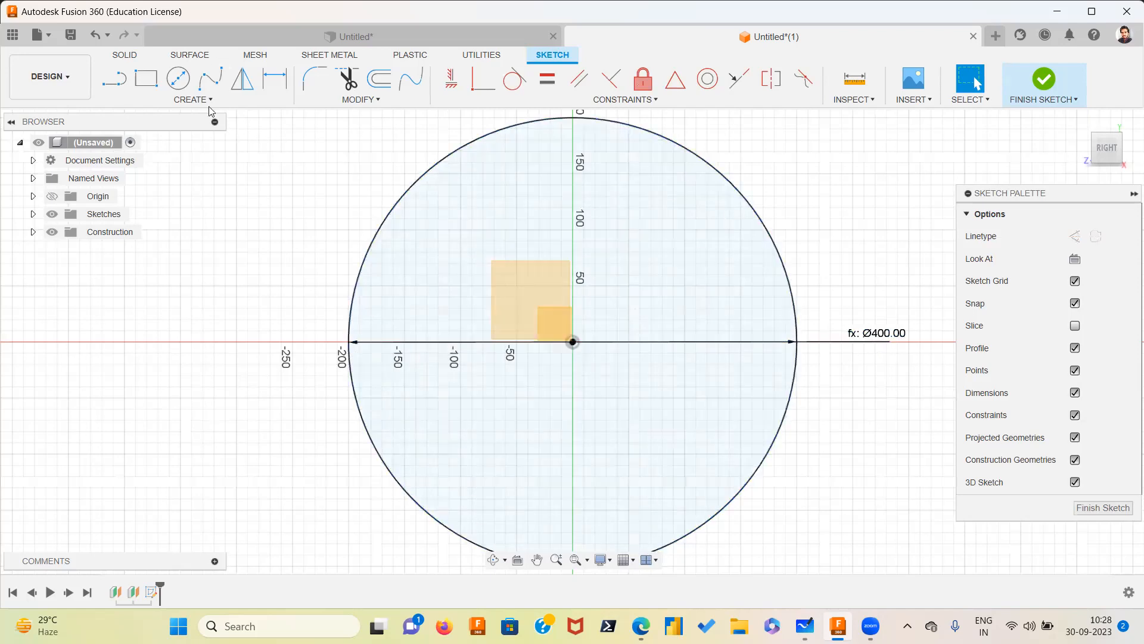
Draw a center rectangle at the origin with its sides driven by the Length and width parameters
click(154, 85)
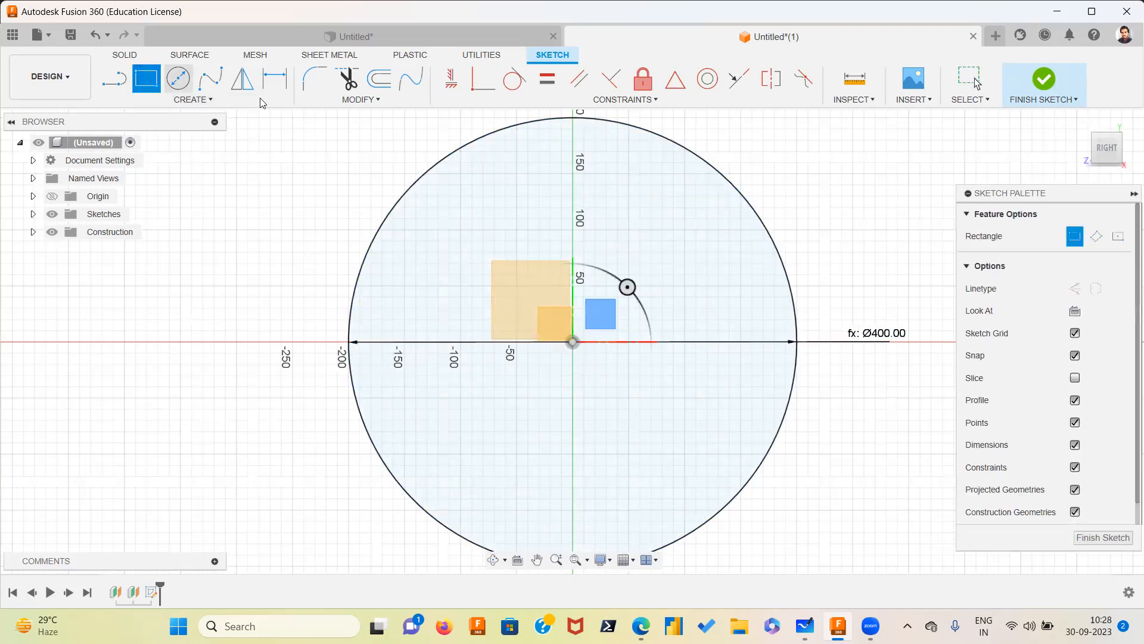
click(1118, 237)
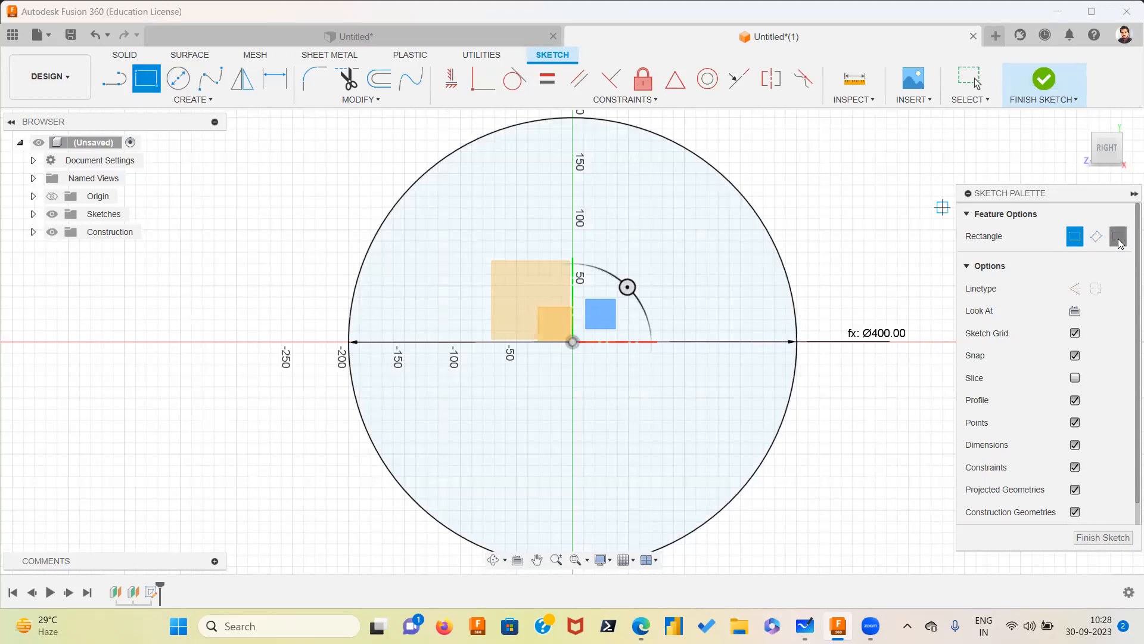
click(572, 344)
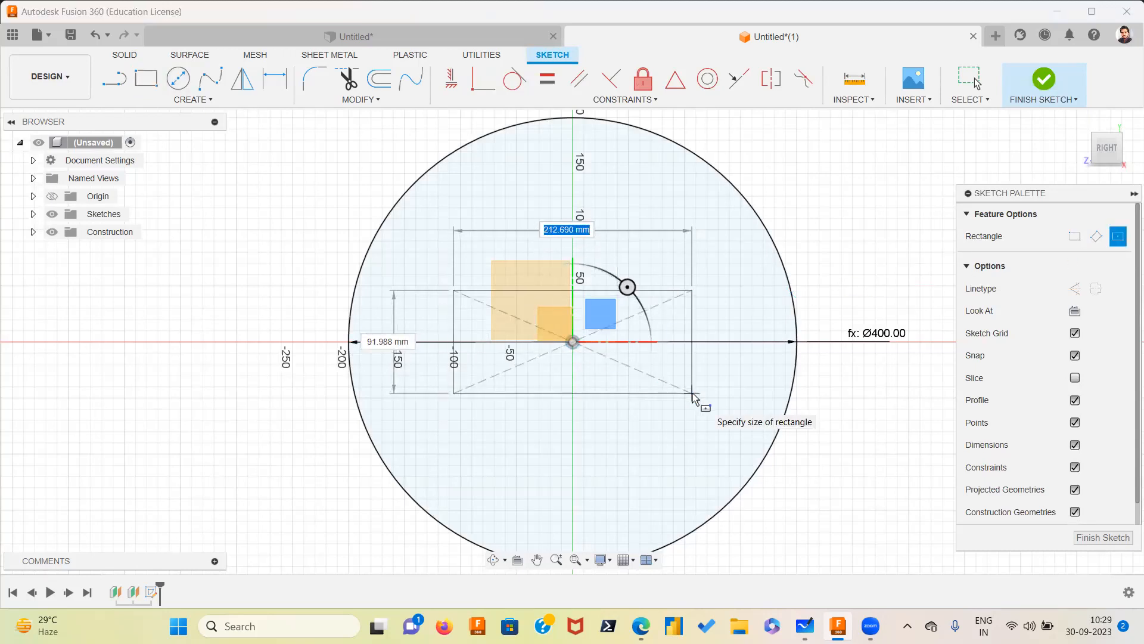
key(Tab)
text(40)
key(Tab)
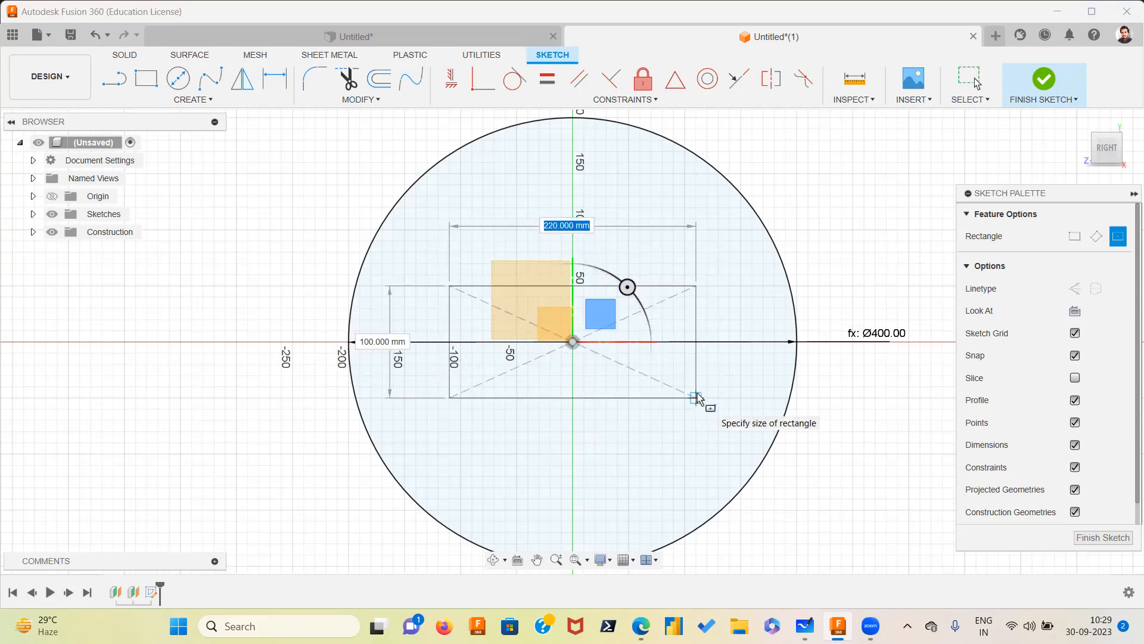
text(l)
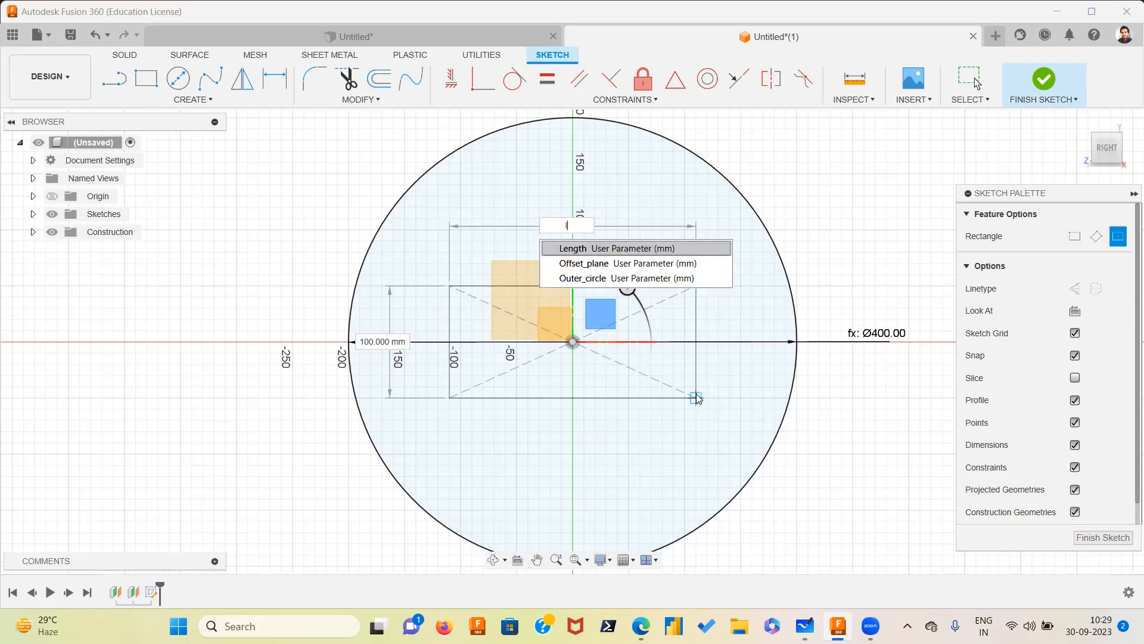
key(Return)
key(Tab)
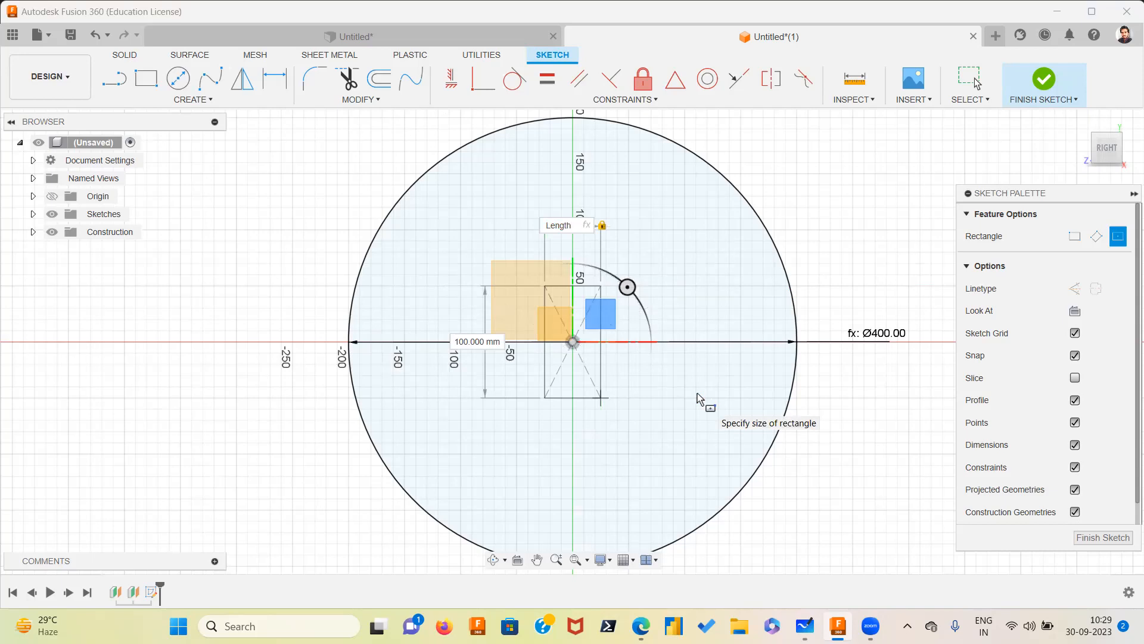
key(Tab)
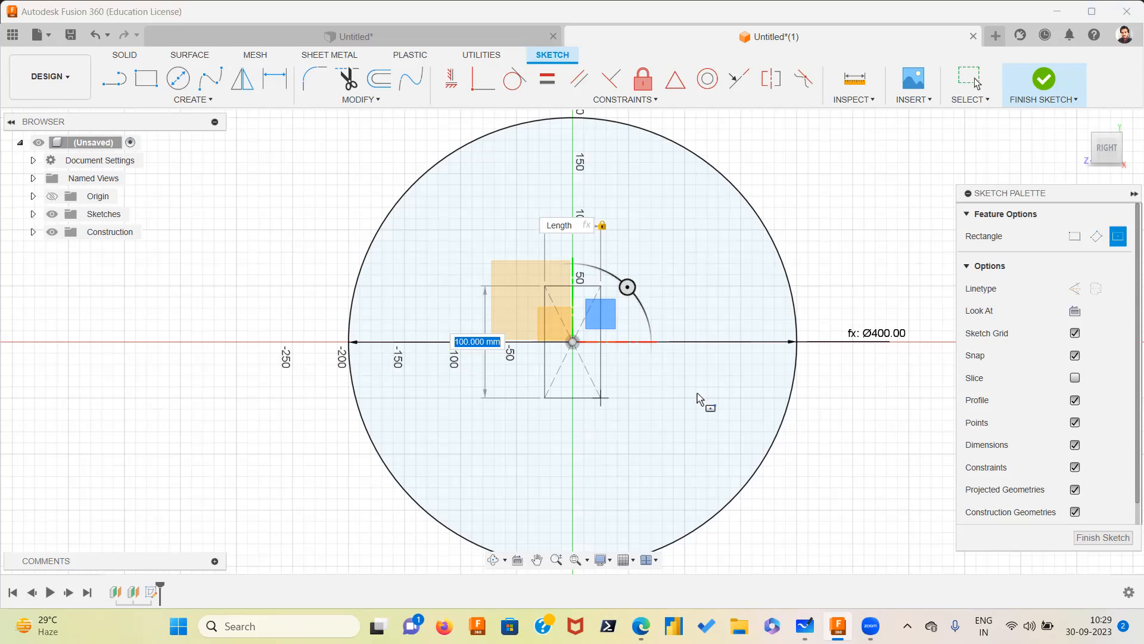
text(w)
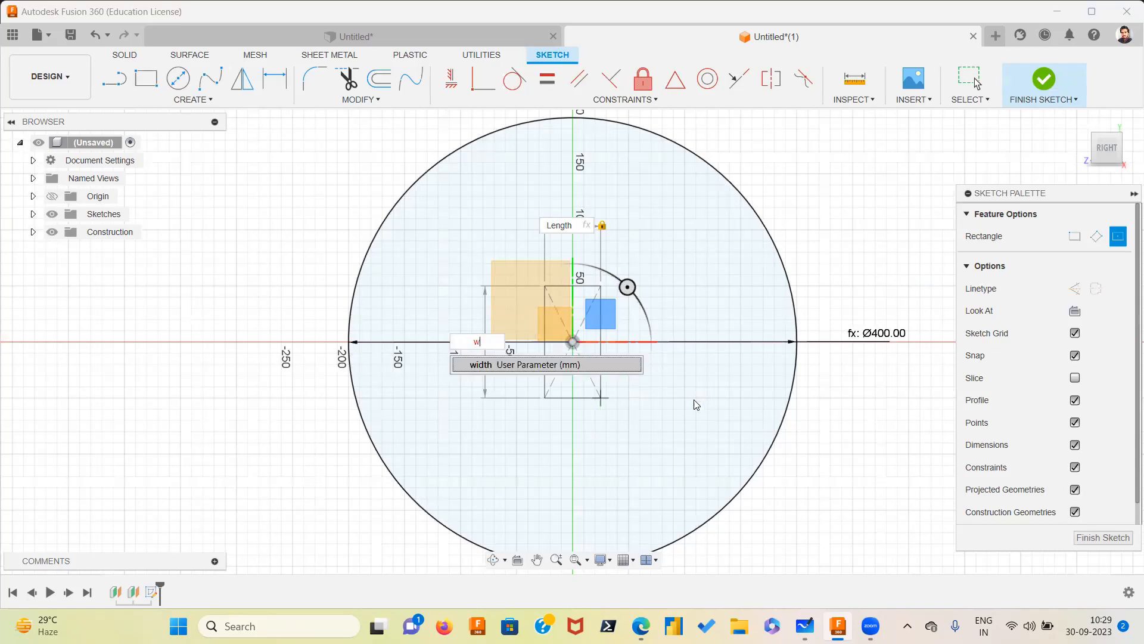
click(625, 374)
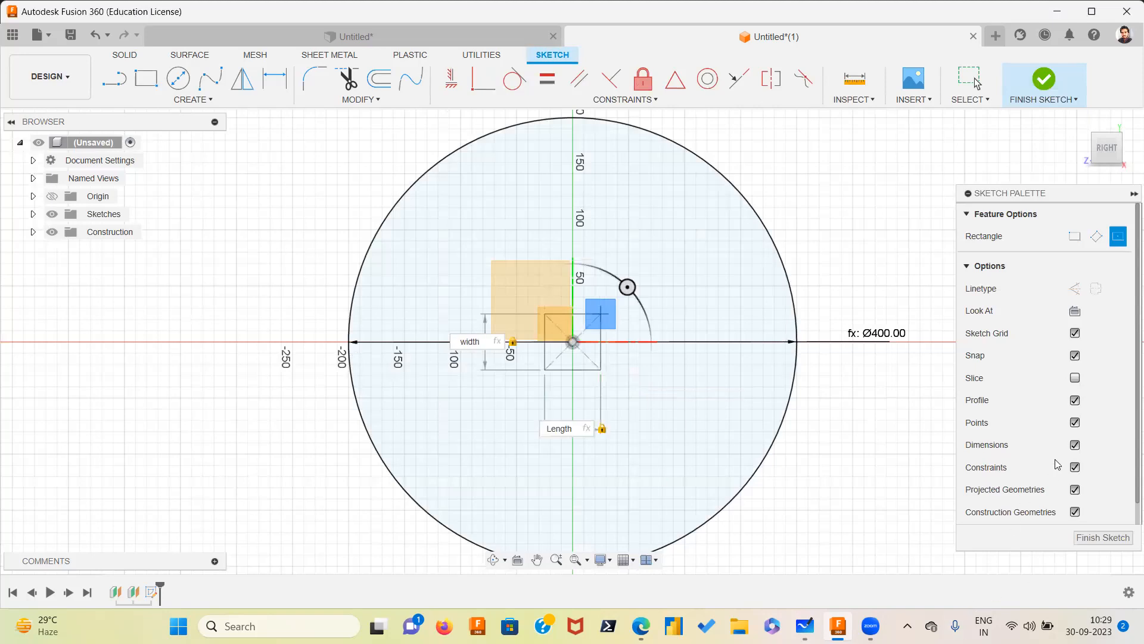
key(Return)
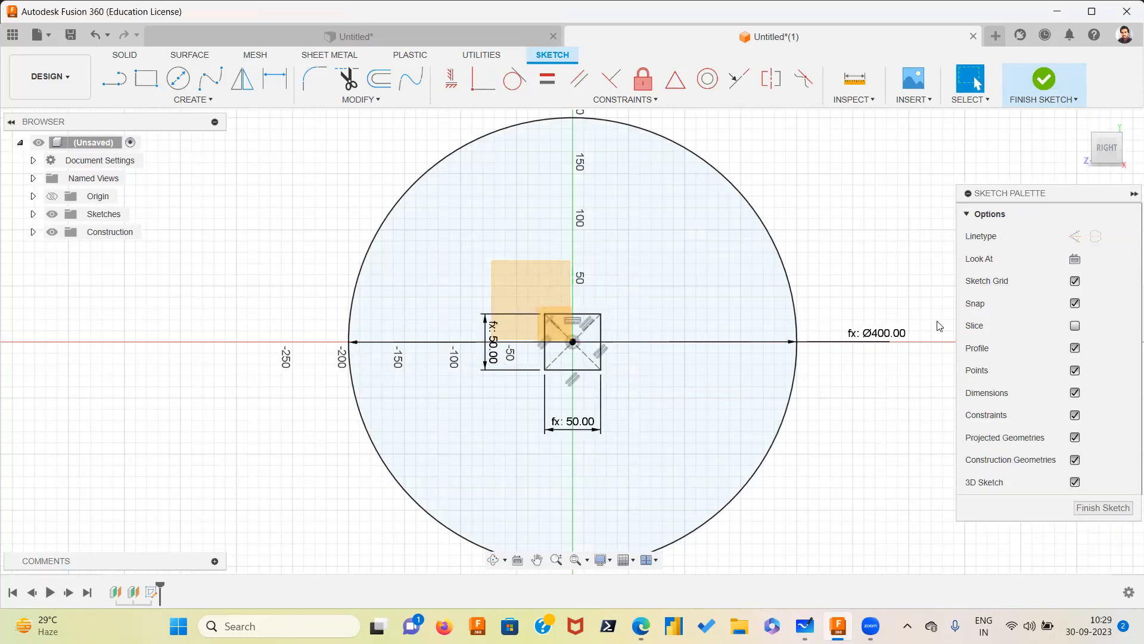
Finish the sketch
scroll(836, 315, up, 2)
scroll(868, 390, down, 3)
mouse_move(866, 389)
middle_down()
mouse_move(754, 312)
mouse_move(710, 360)
middle_up()
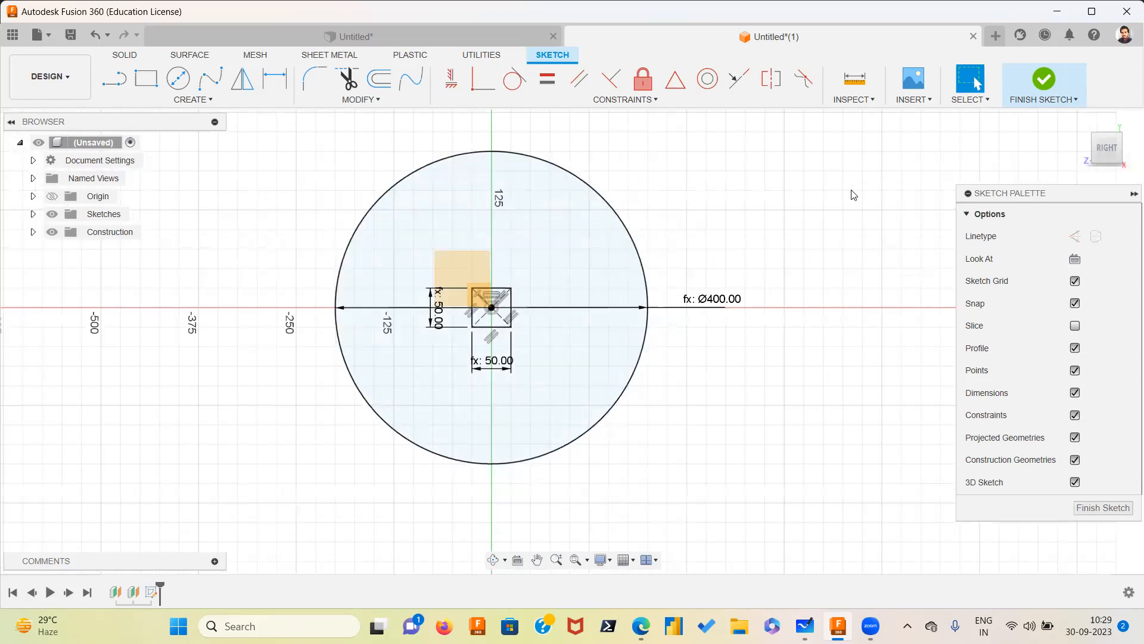
click(1042, 82)
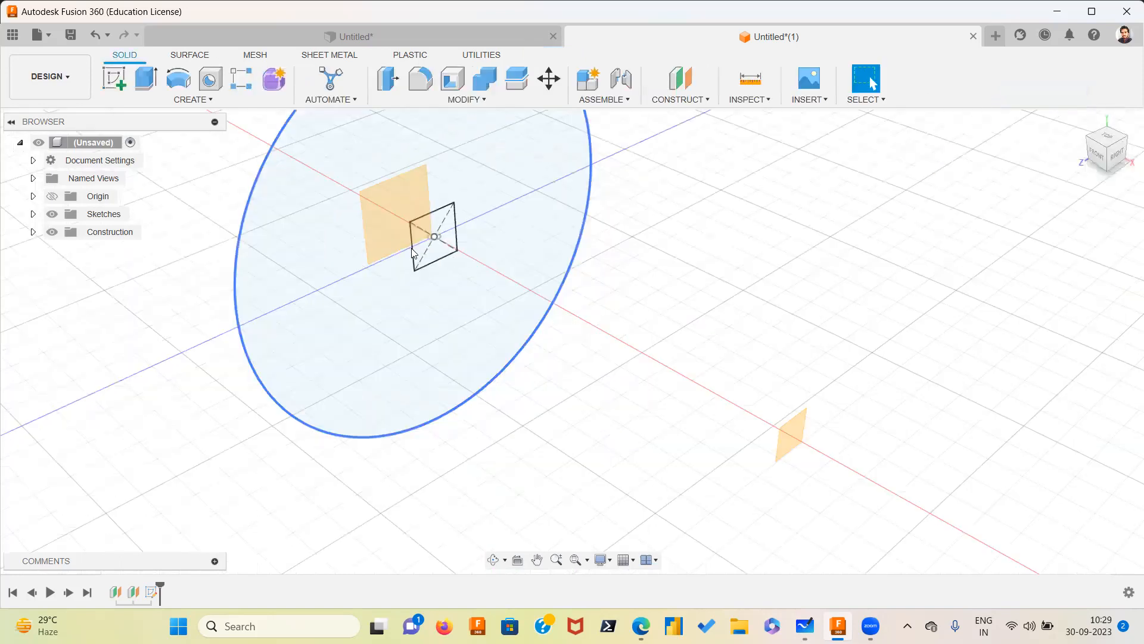
Extrude the circular profile around the square to the offset plane using the To Object extent
middle_drag(491, 249, 490, 351)
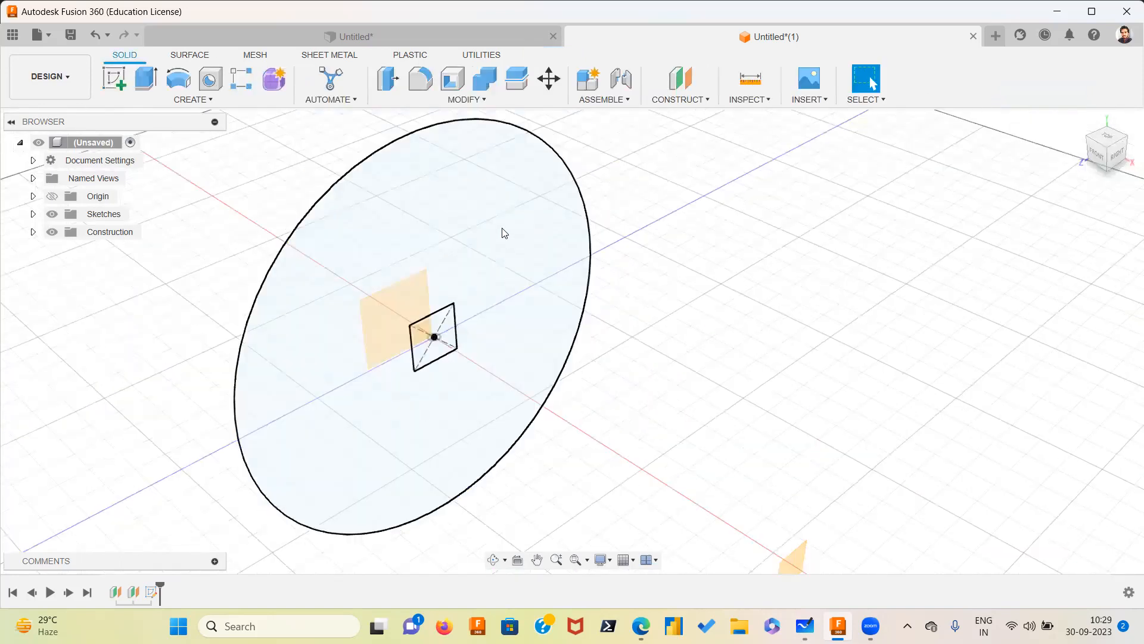
click(471, 305)
middle_drag(648, 297, 624, 181)
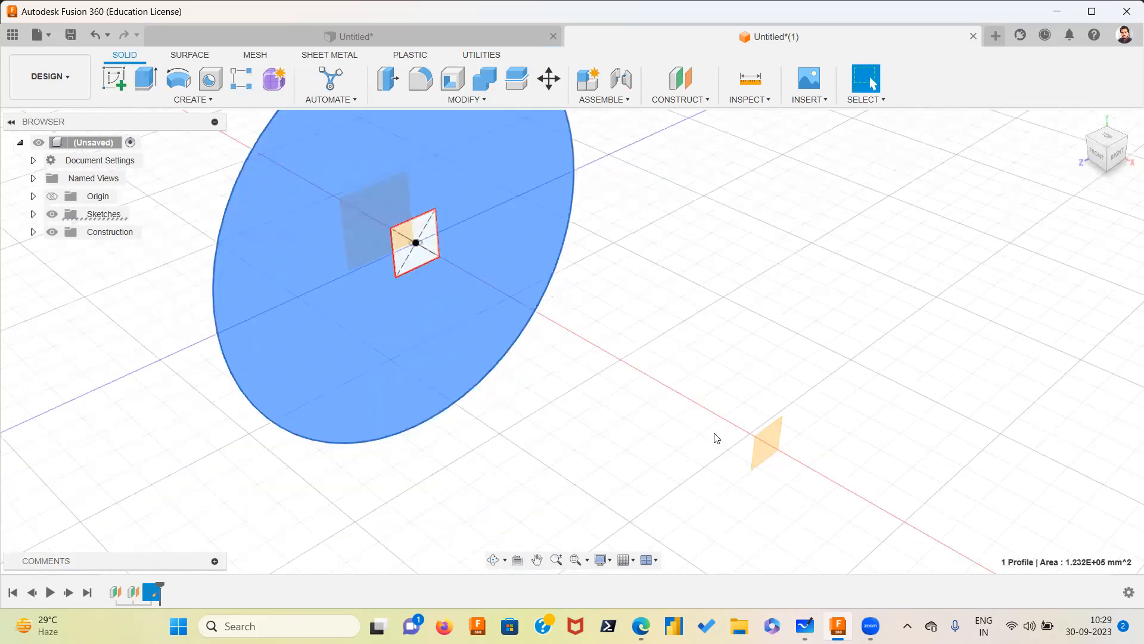
click(146, 80)
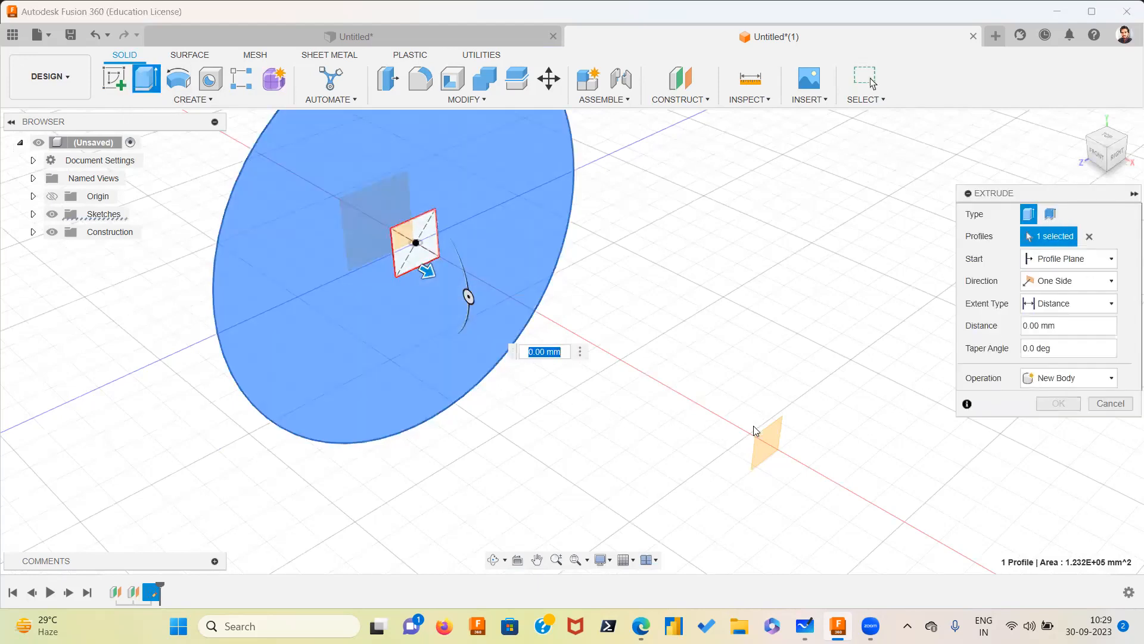
click(1059, 309)
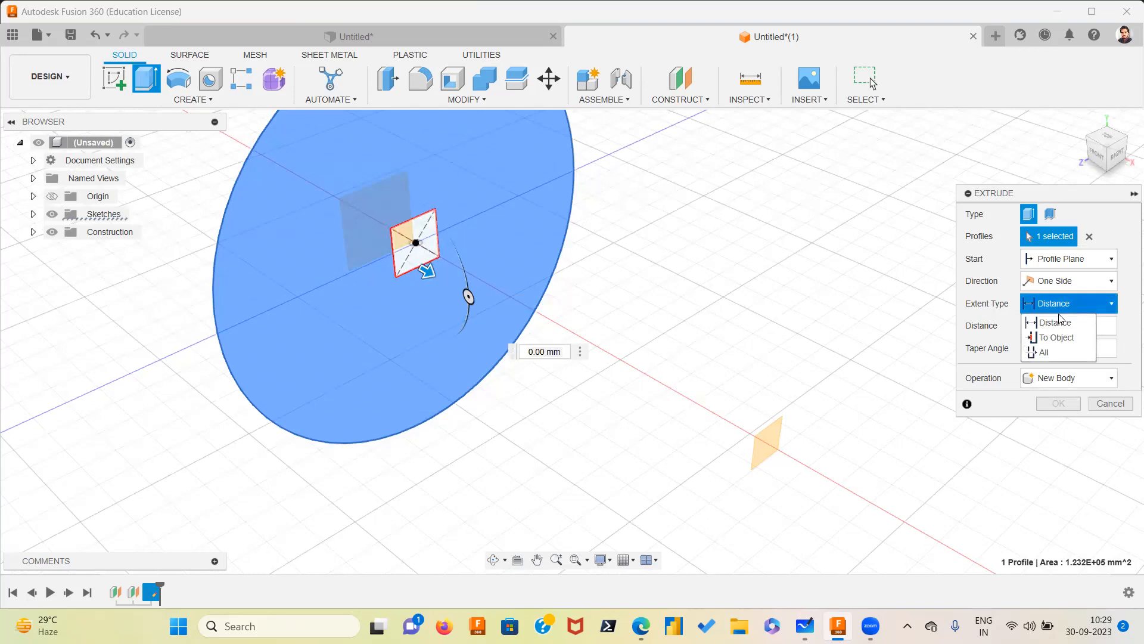
click(1067, 344)
middle_drag(900, 479, 688, 424)
middle_drag(628, 341, 737, 439)
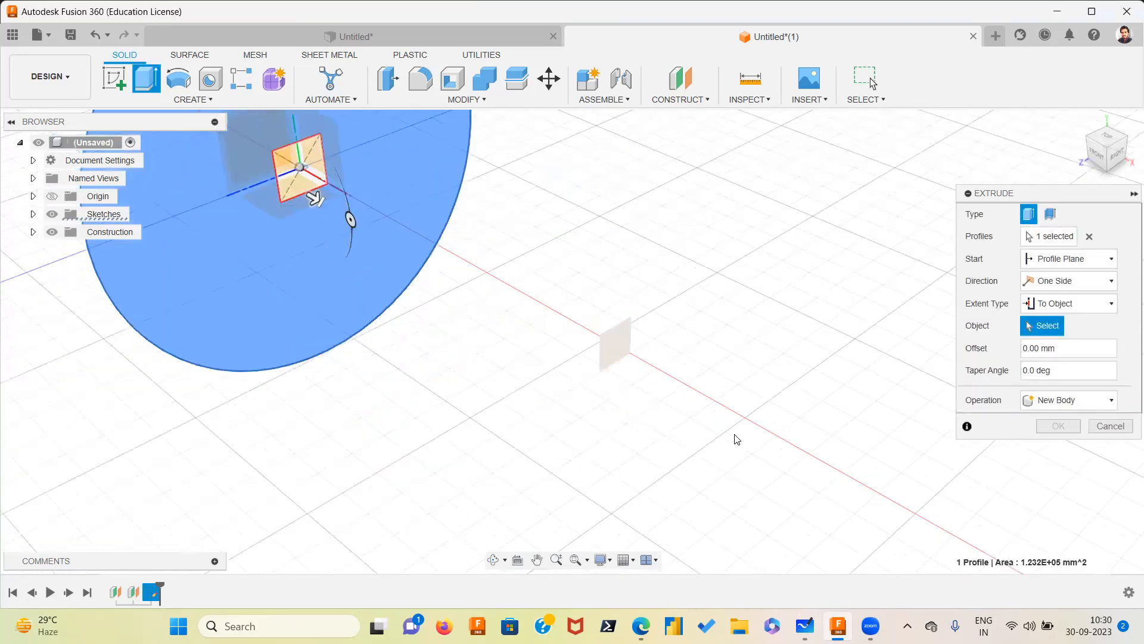
click(759, 454)
click(1056, 426)
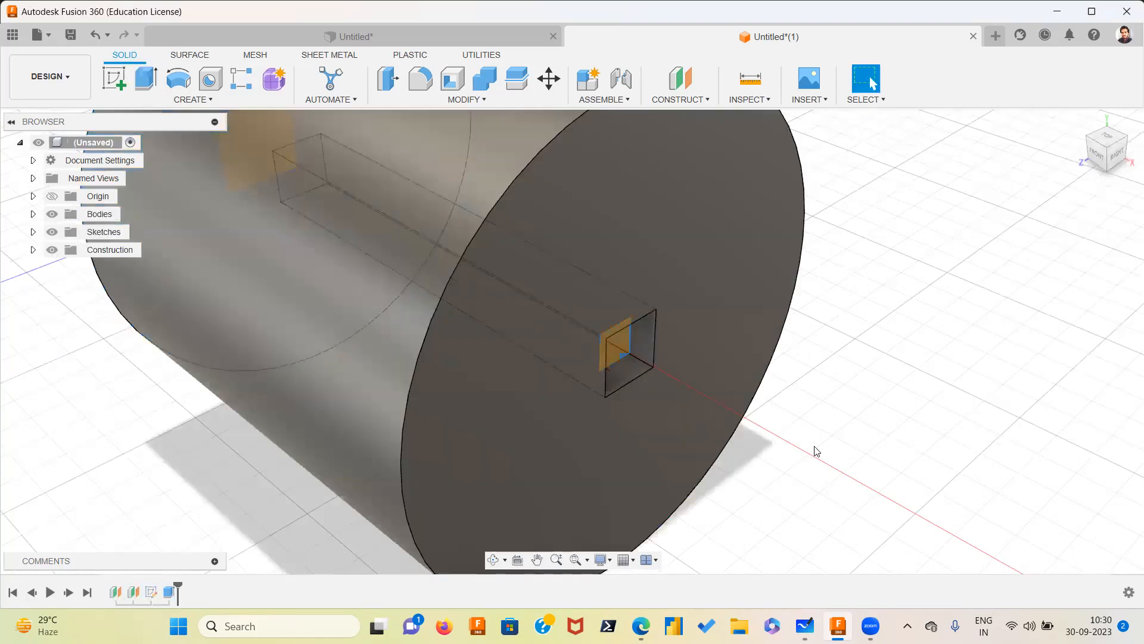
Orbit around the extruded cylinder to inspect the square opening through it
scroll(740, 421, down, 5)
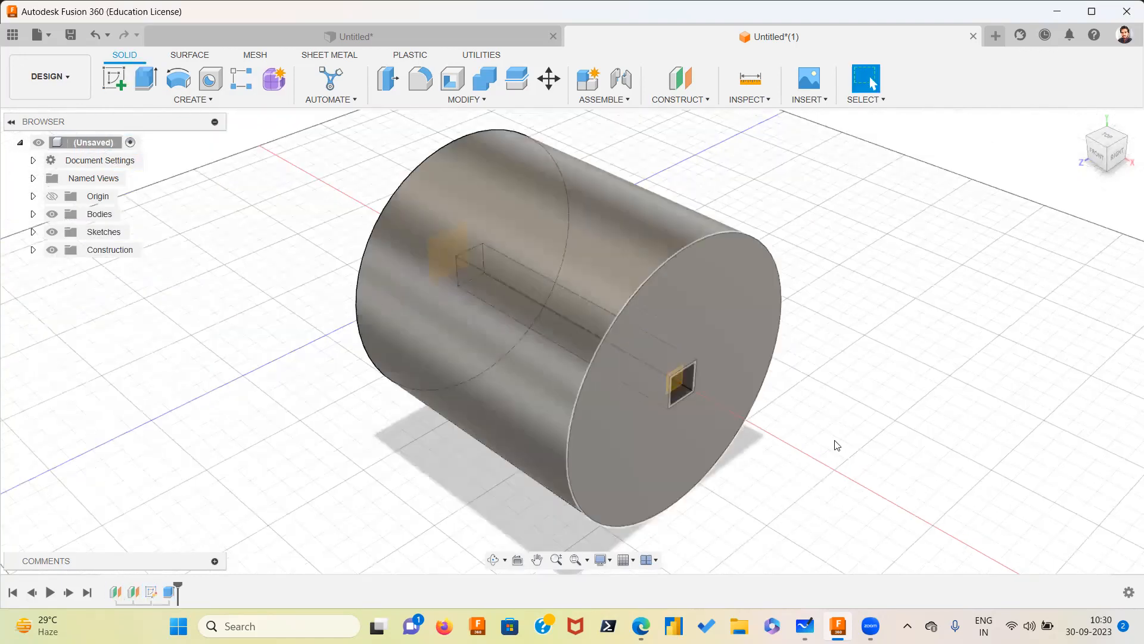
shift+middle_drag(789, 370, 773, 334)
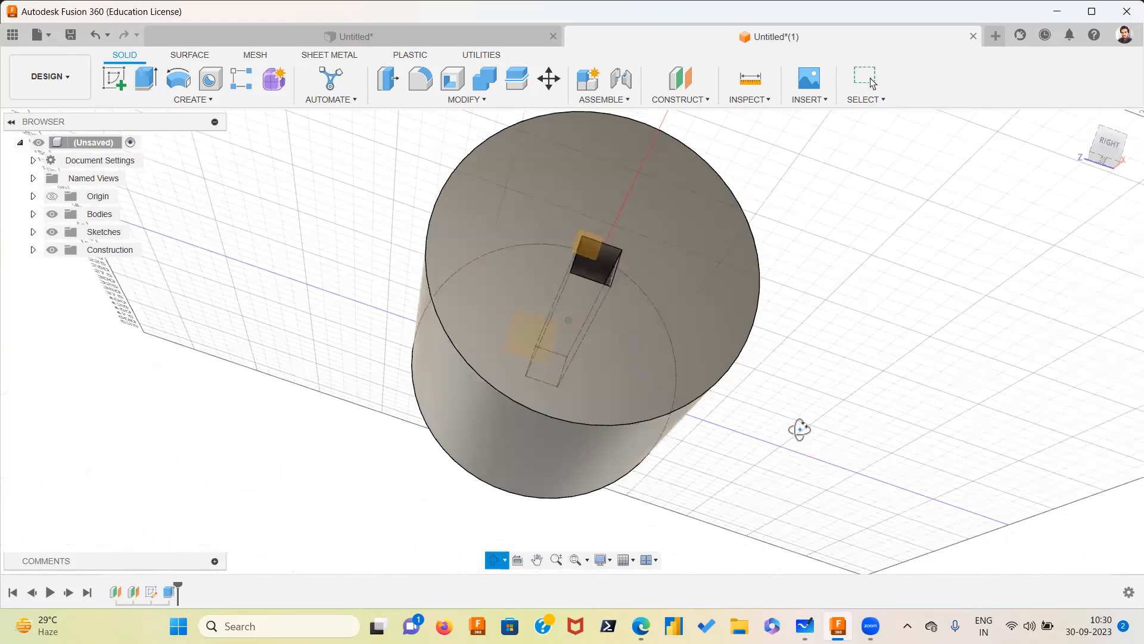
shift+middle_drag(800, 429, 893, 376)
shift+middle_drag(797, 384, 779, 366)
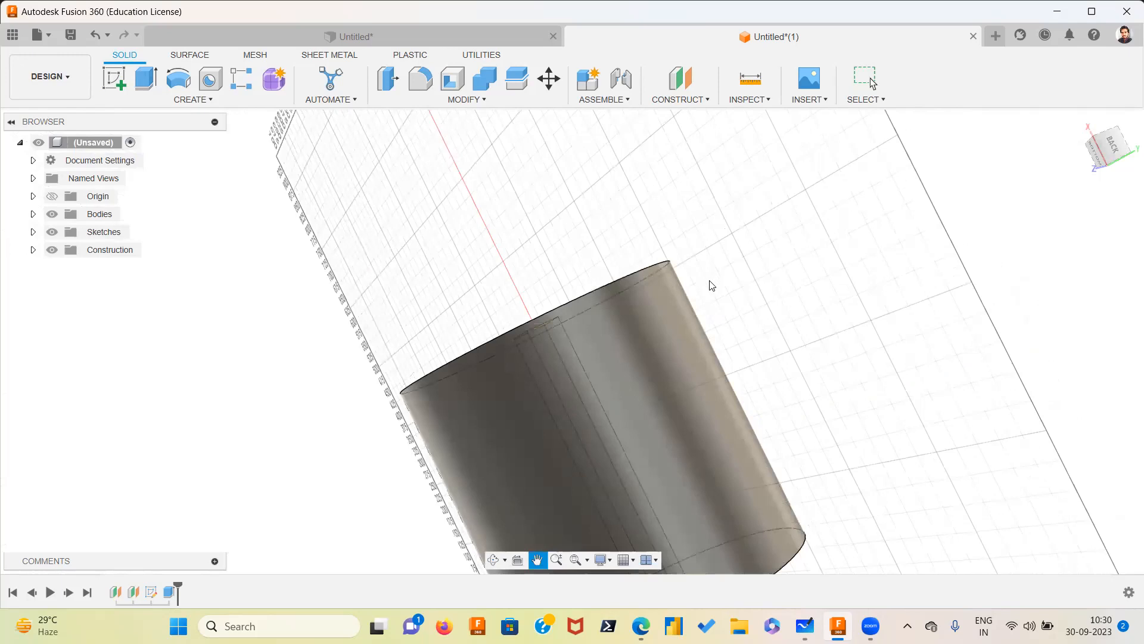
middle_drag(709, 281, 742, 352)
shift+middle_drag(810, 435, 595, 359)
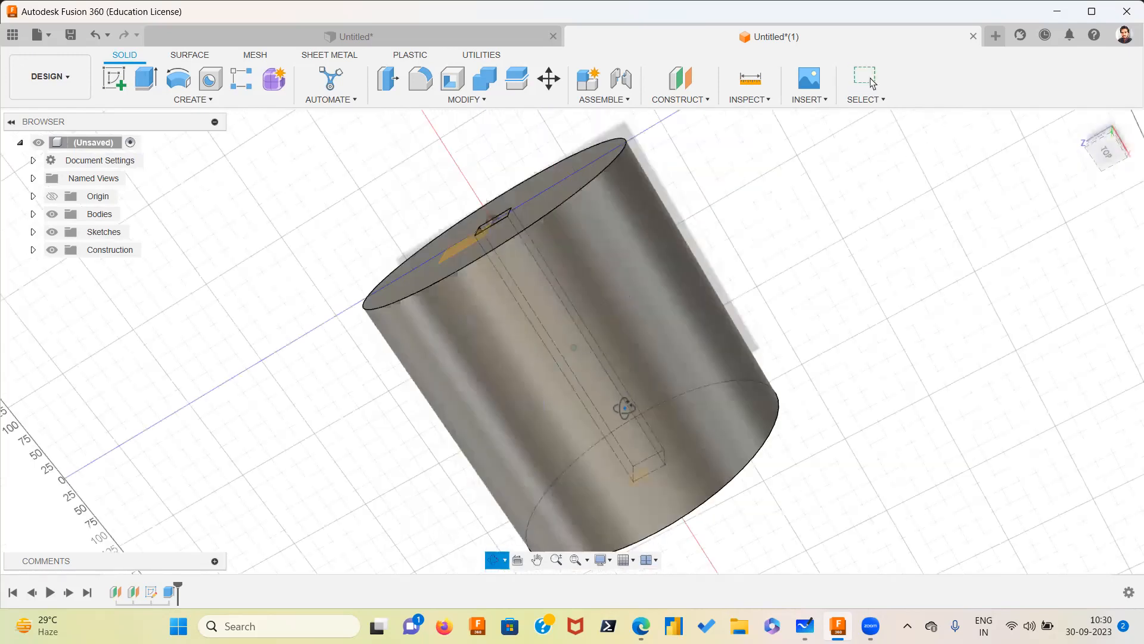
shift+middle_drag(849, 381, 956, 403)
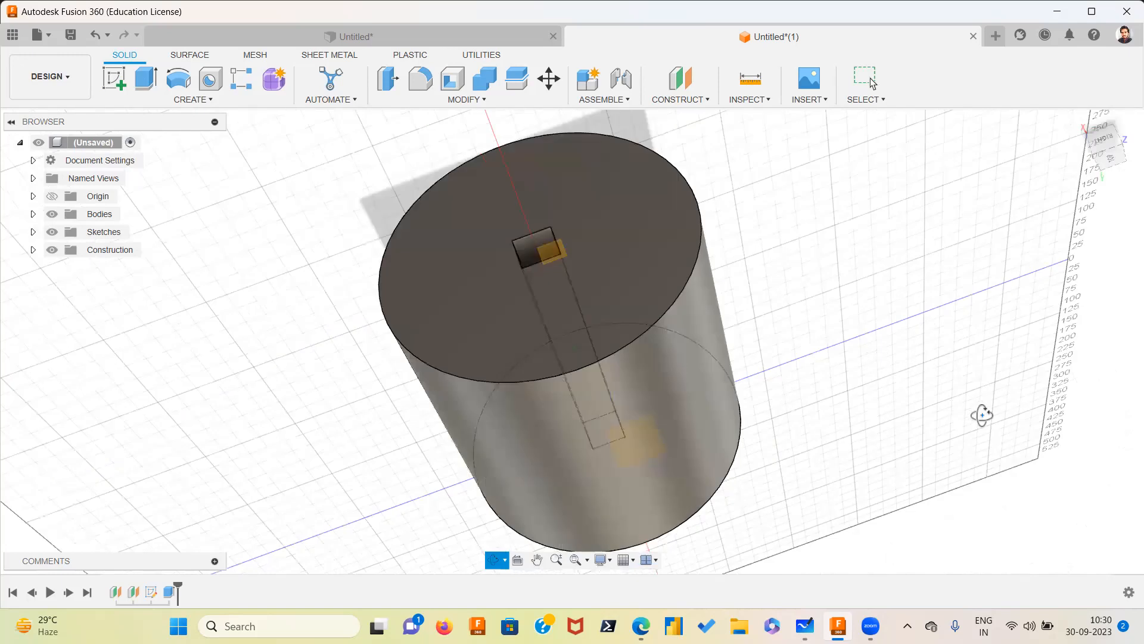
mouse_move(1017, 424)
shift+middle_down()
mouse_move(991, 454)
mouse_move(1007, 439)
shift+middle_up()
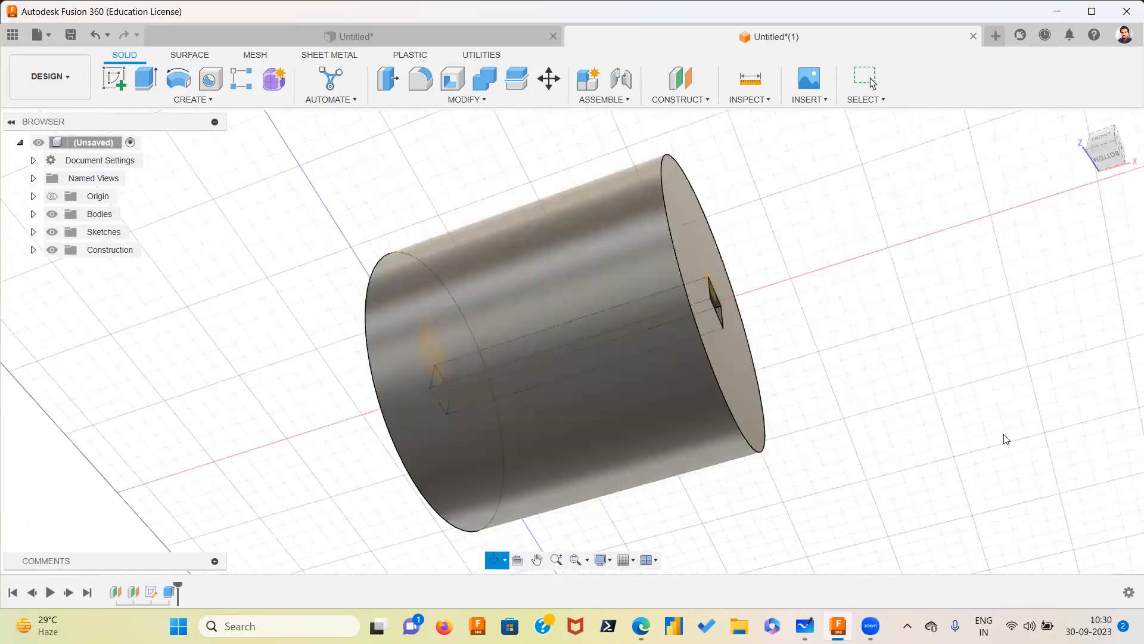
shift+middle_drag(662, 405, 687, 273)
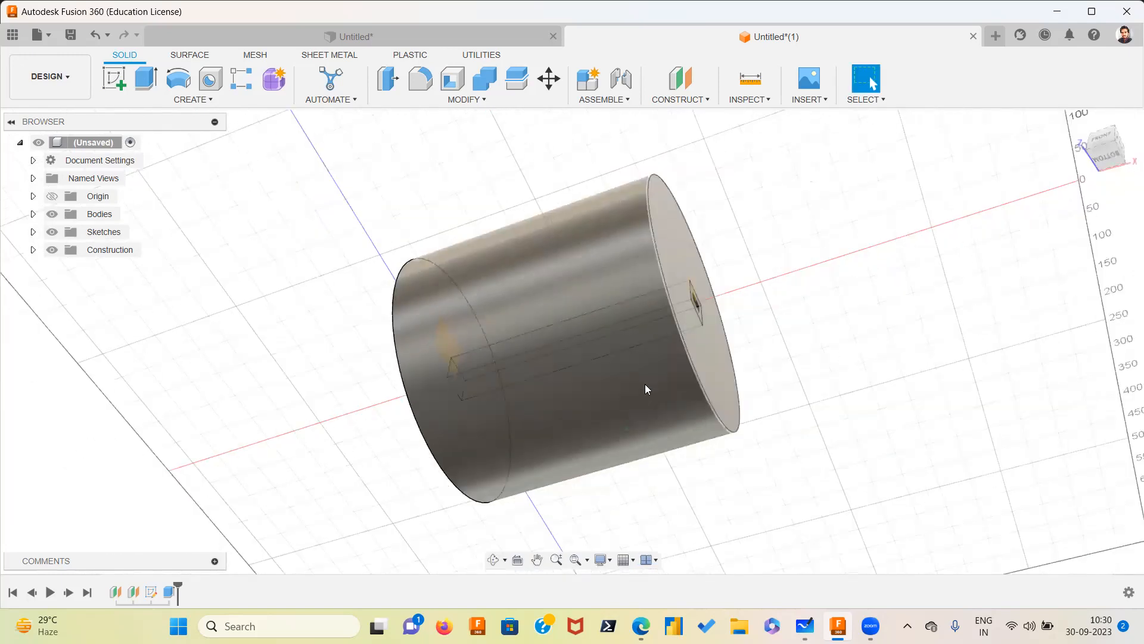
scroll(730, 390, down, 5)
shift+middle_drag(462, 276, 460, 226)
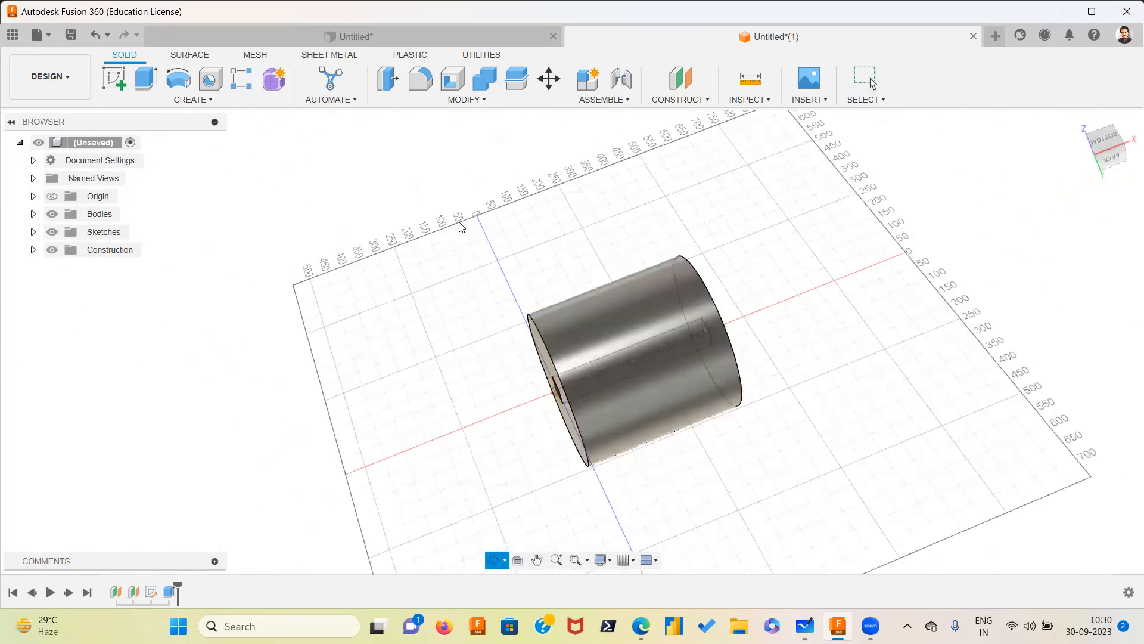
shift+middle_drag(799, 388, 812, 391)
shift+middle_drag(800, 350, 700, 341)
middle_drag(600, 347, 554, 384)
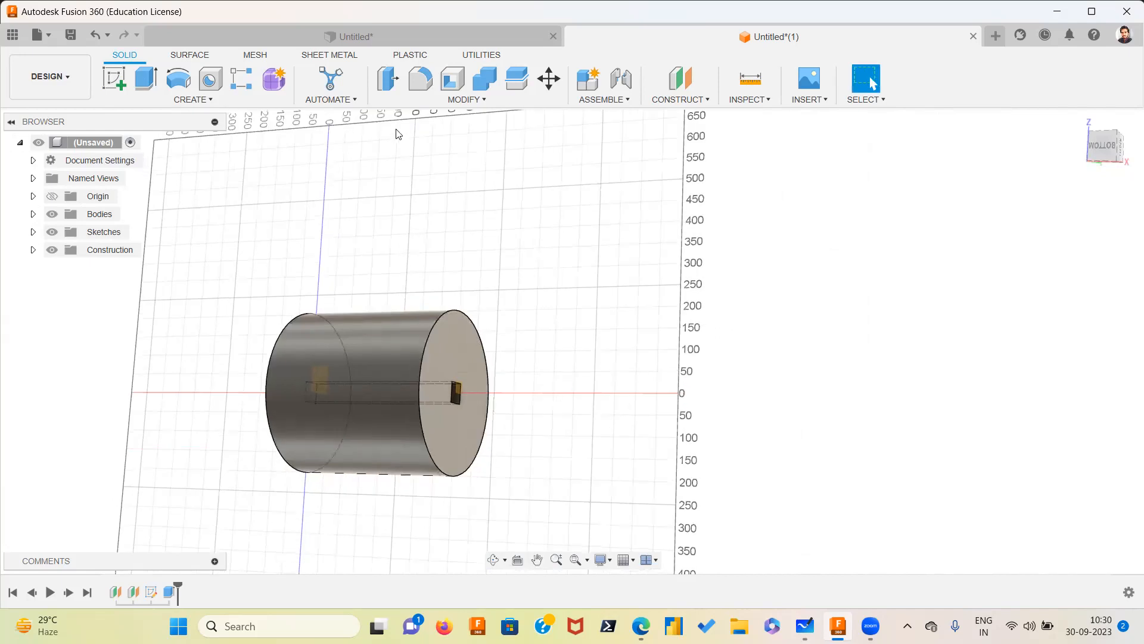
Open the Change Parameters dialog, enlarge it, and review the user and model parameters listed
click(483, 100)
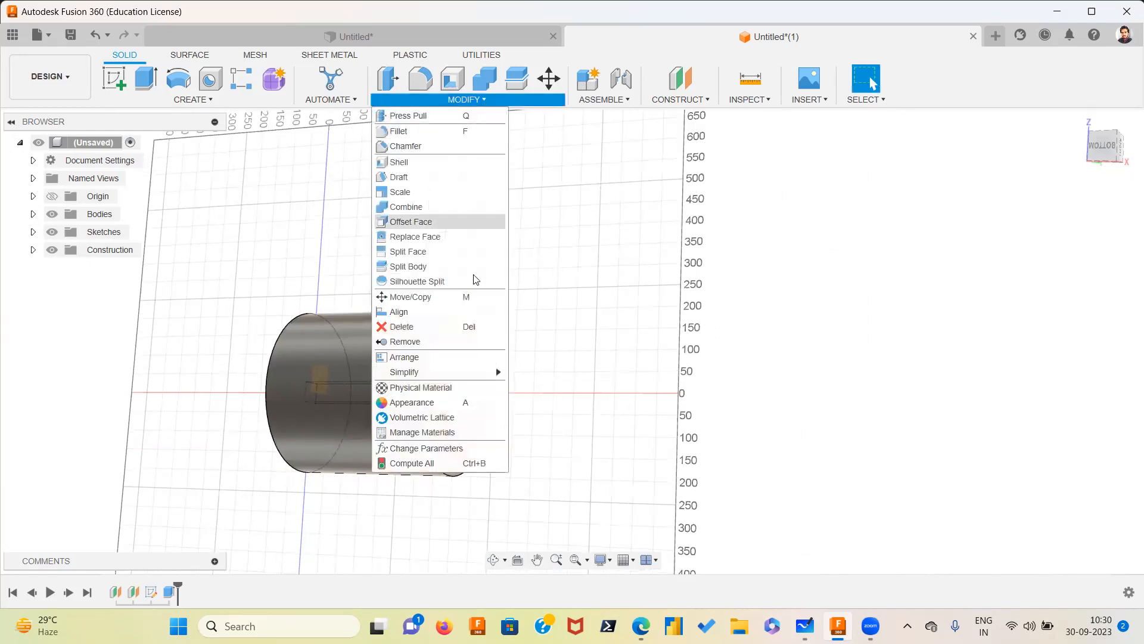
click(453, 448)
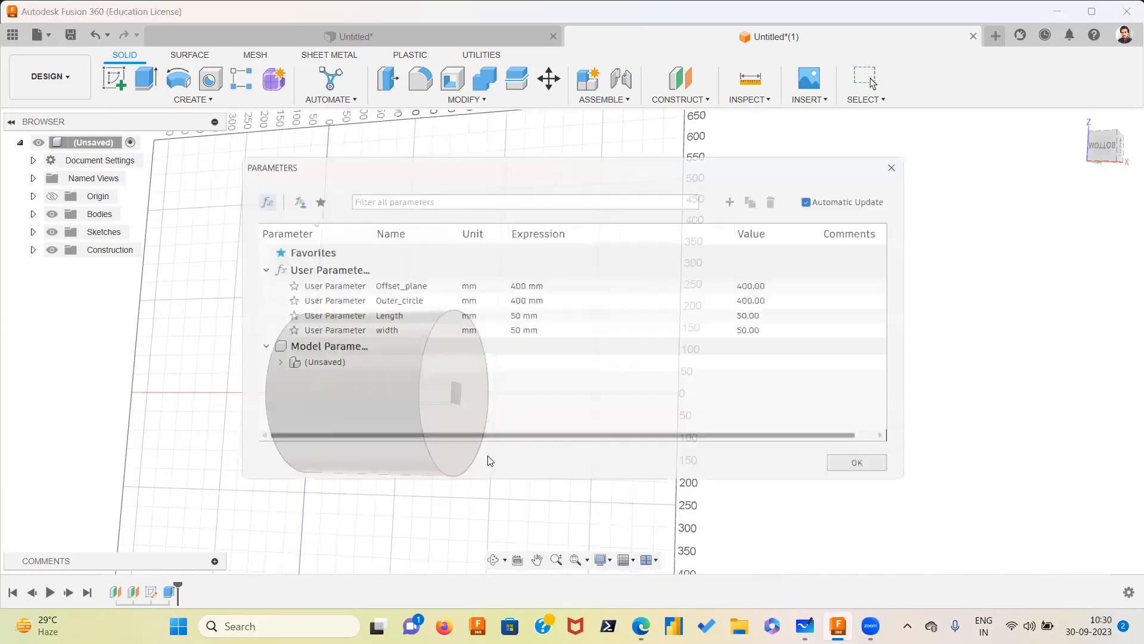
drag(660, 164, 889, 143)
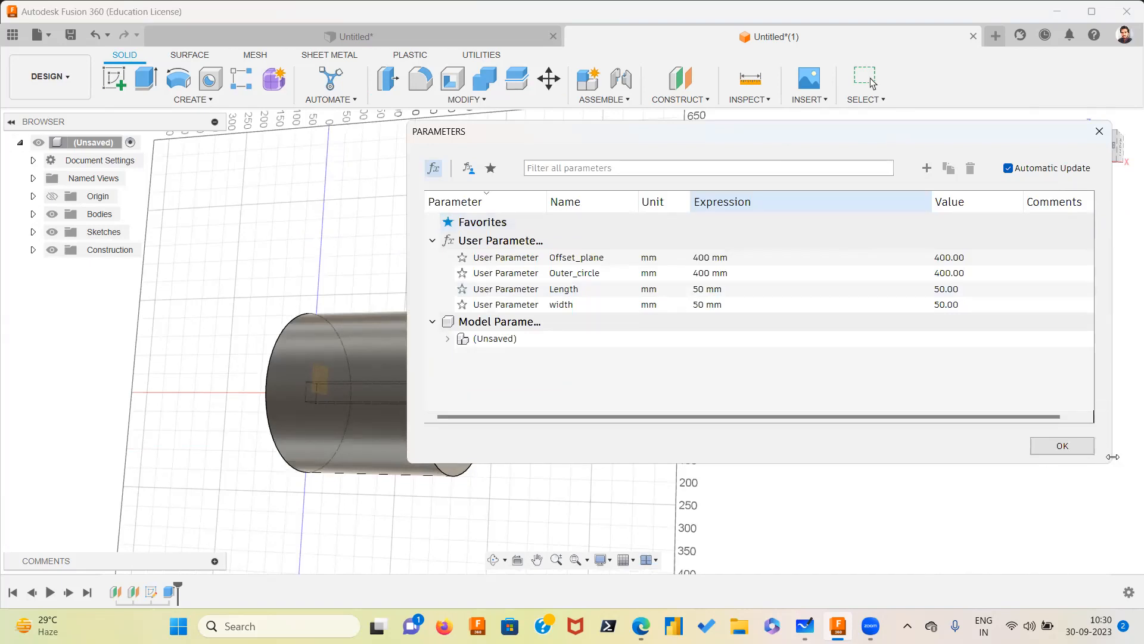
drag(1112, 456, 953, 435)
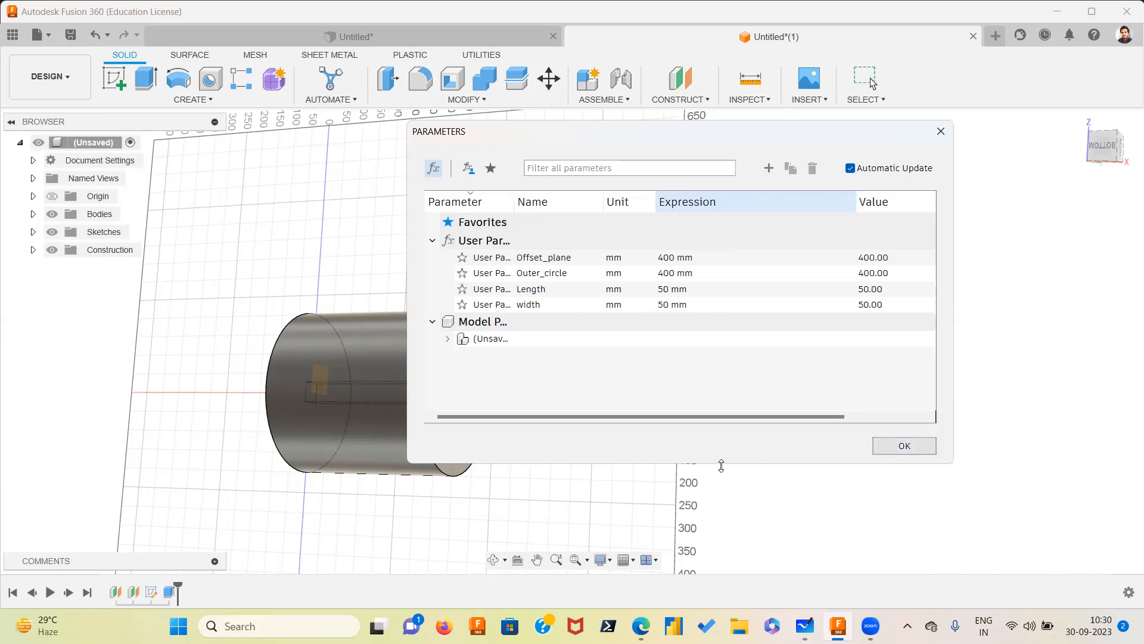
drag(720, 466, 719, 401)
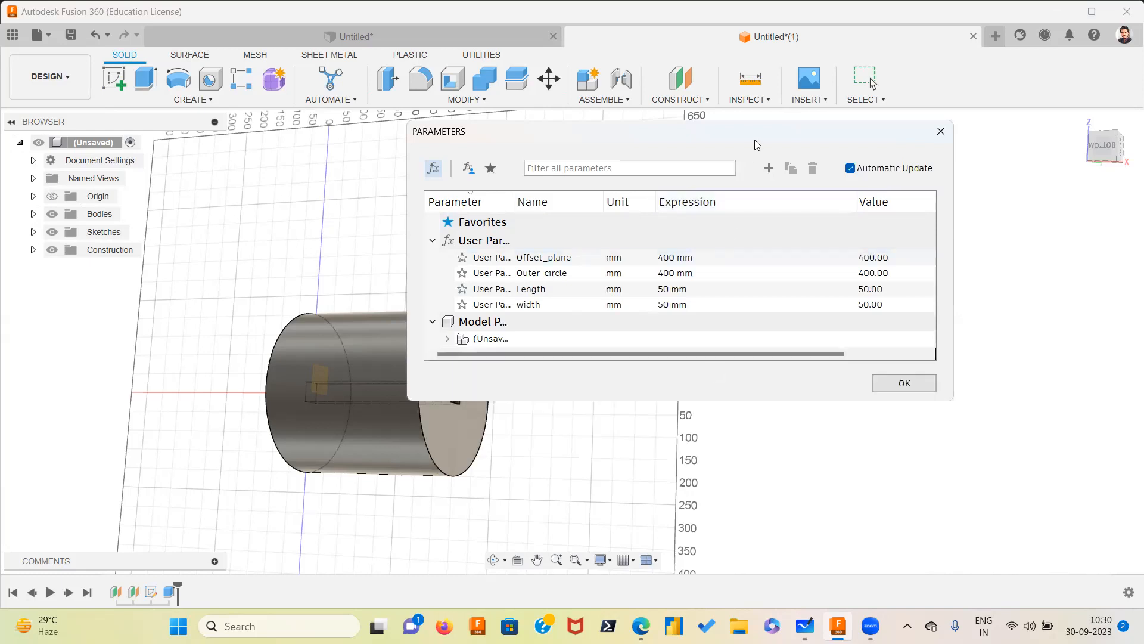
drag(758, 145, 916, 242)
click(607, 436)
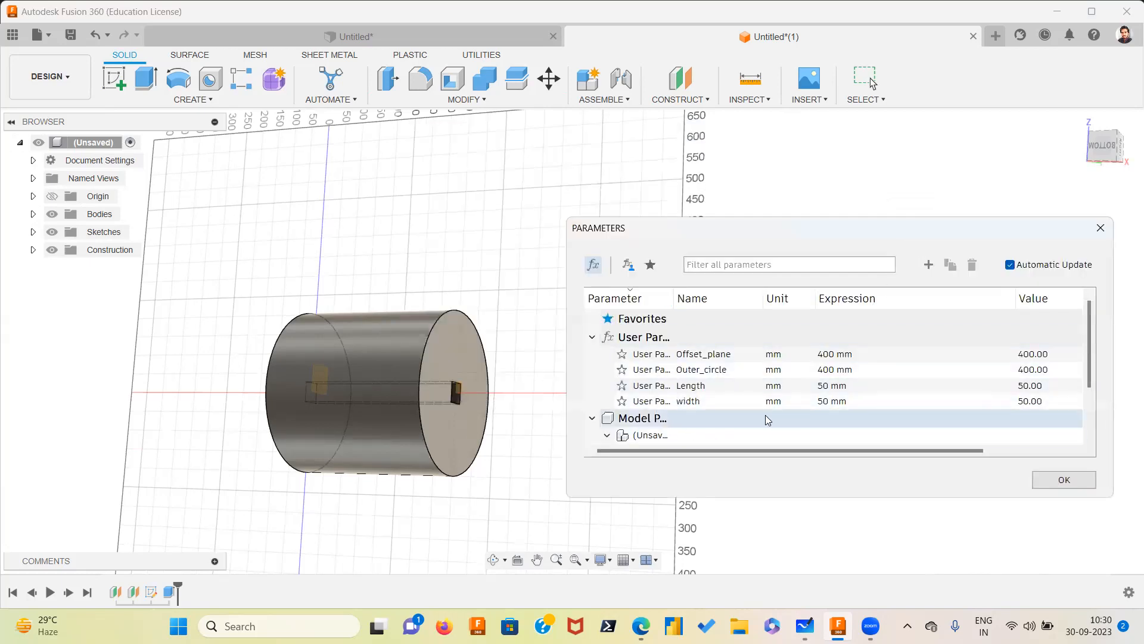
scroll(765, 420, down, 2)
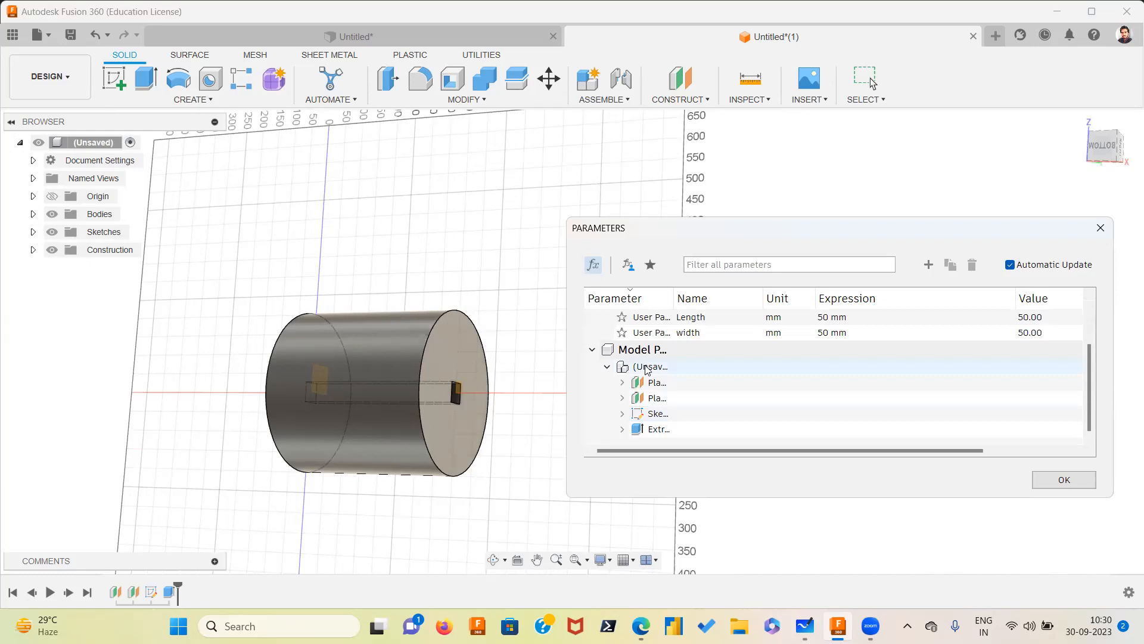
click(608, 367)
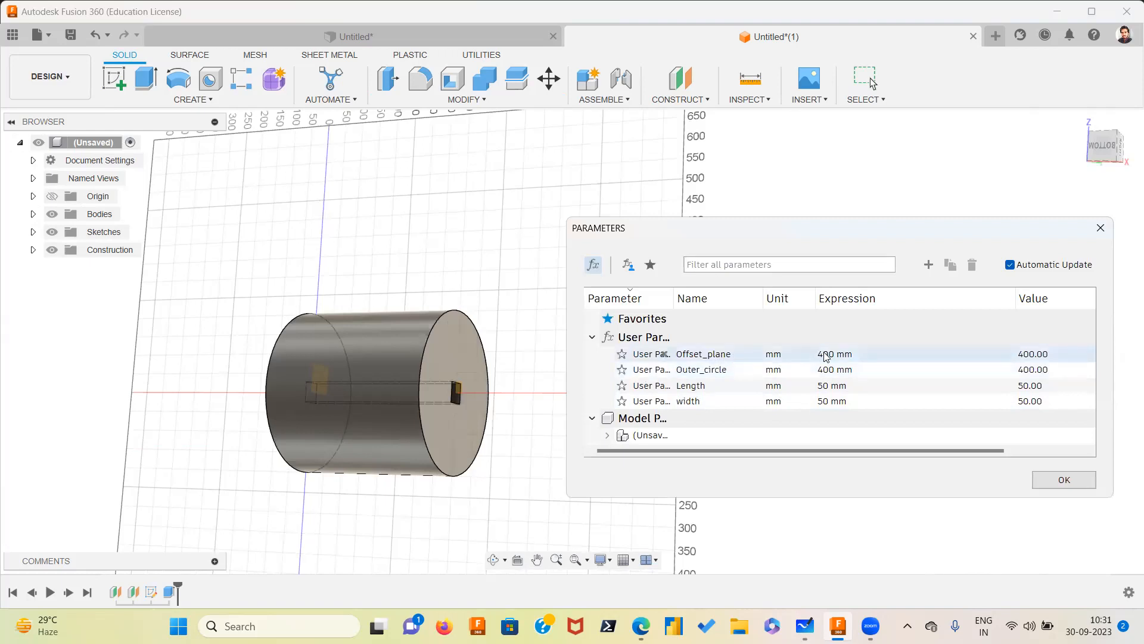
middle_drag(500, 392, 288, 388)
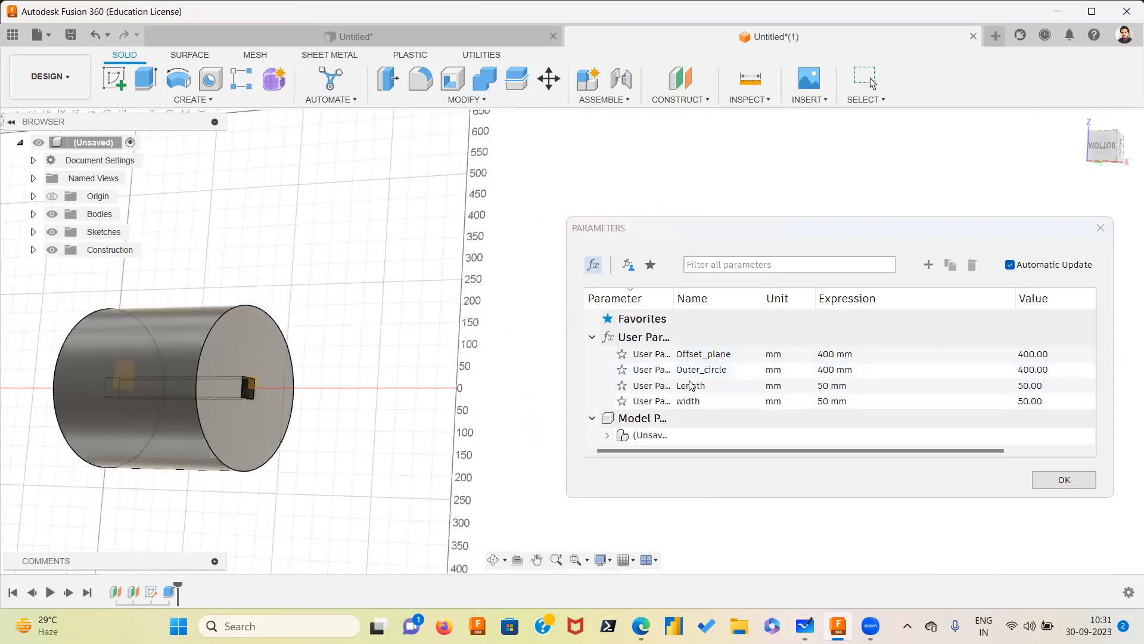
Set the Offset_plane parameter's expression to 700 mm and close the dialog
double_click(845, 355)
click(822, 354)
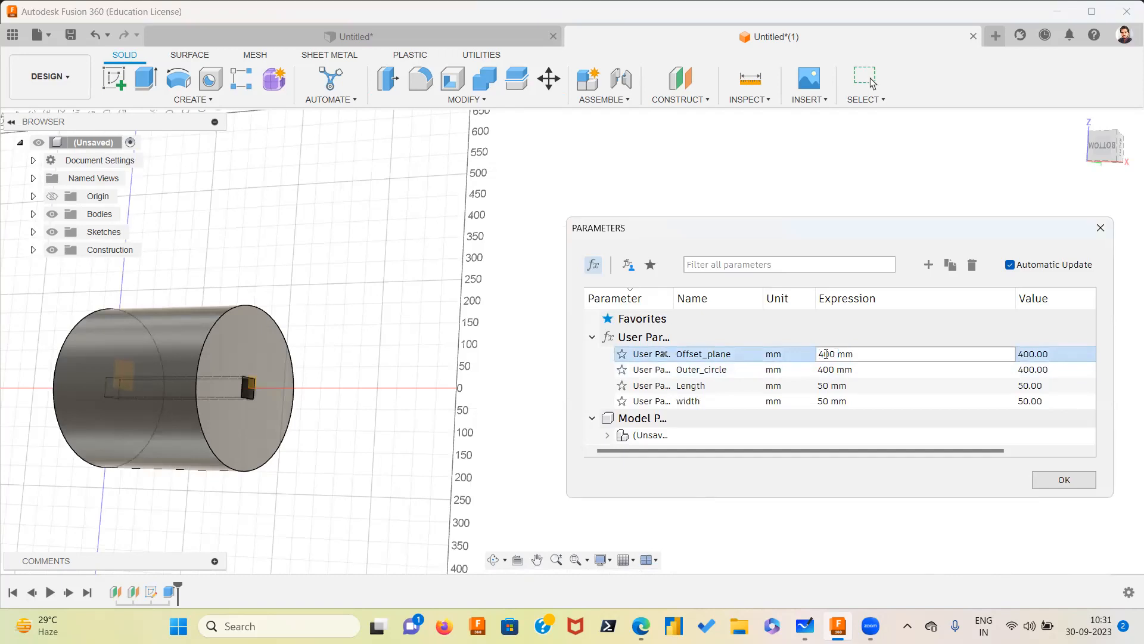
key(BackSpace)
text(7)
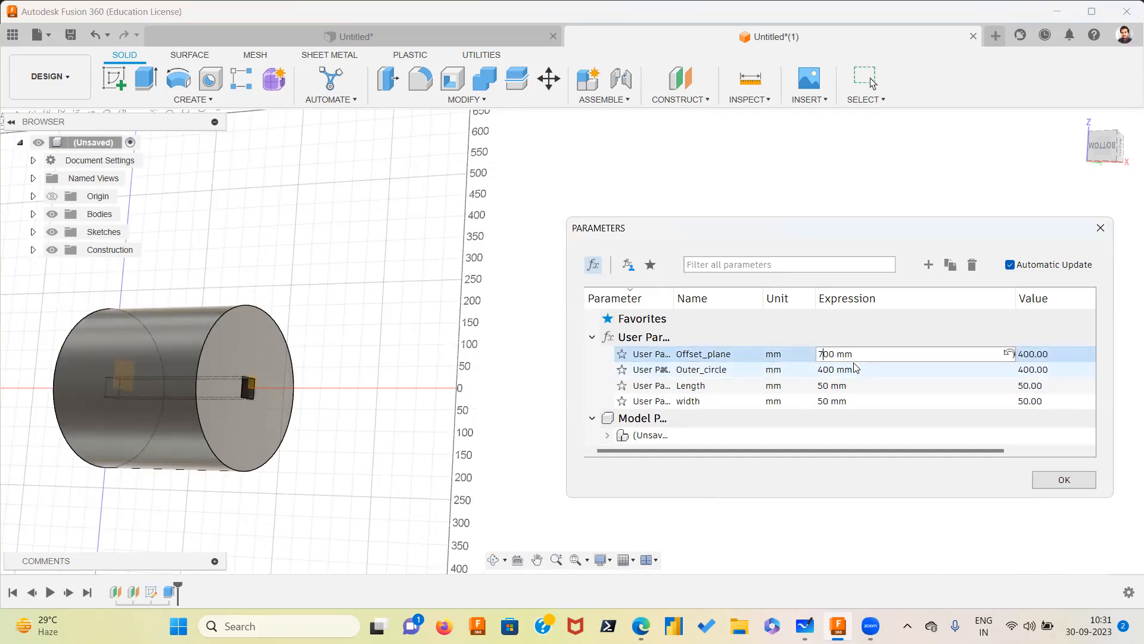
click(1086, 488)
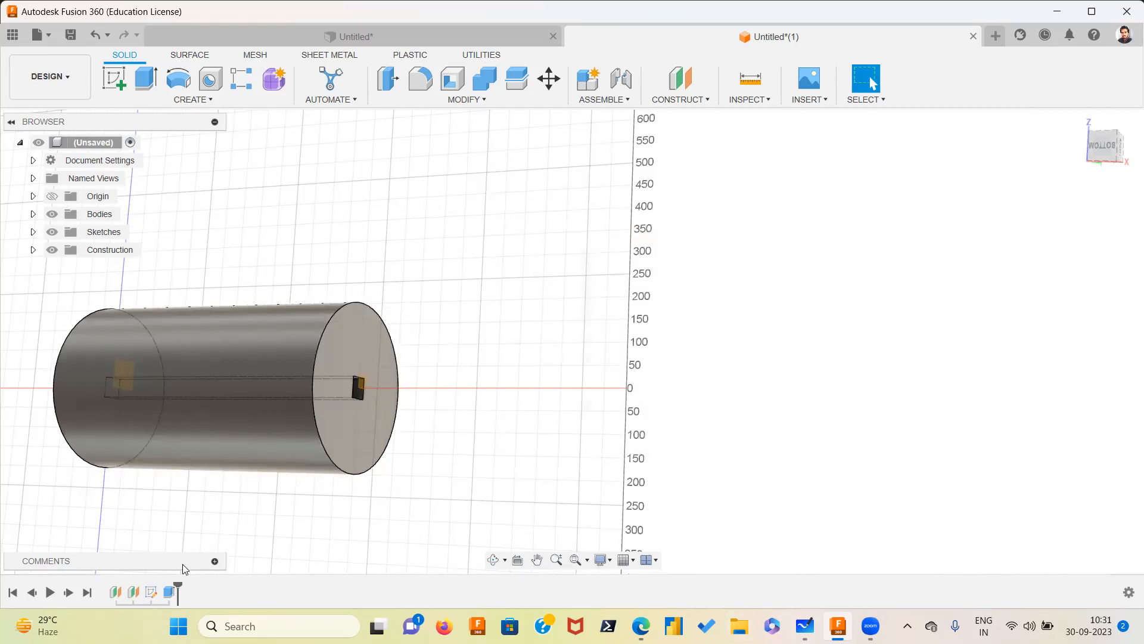
Reopen the Change Parameters dialog and set the Length parameter to 100 mm
click(215, 560)
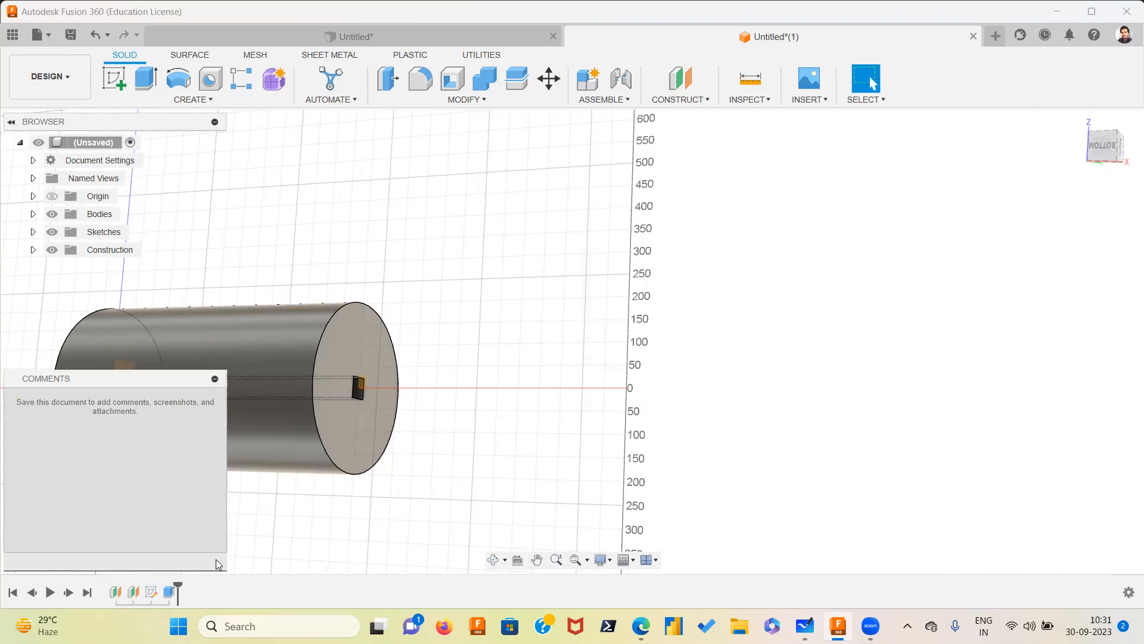
click(214, 379)
click(483, 100)
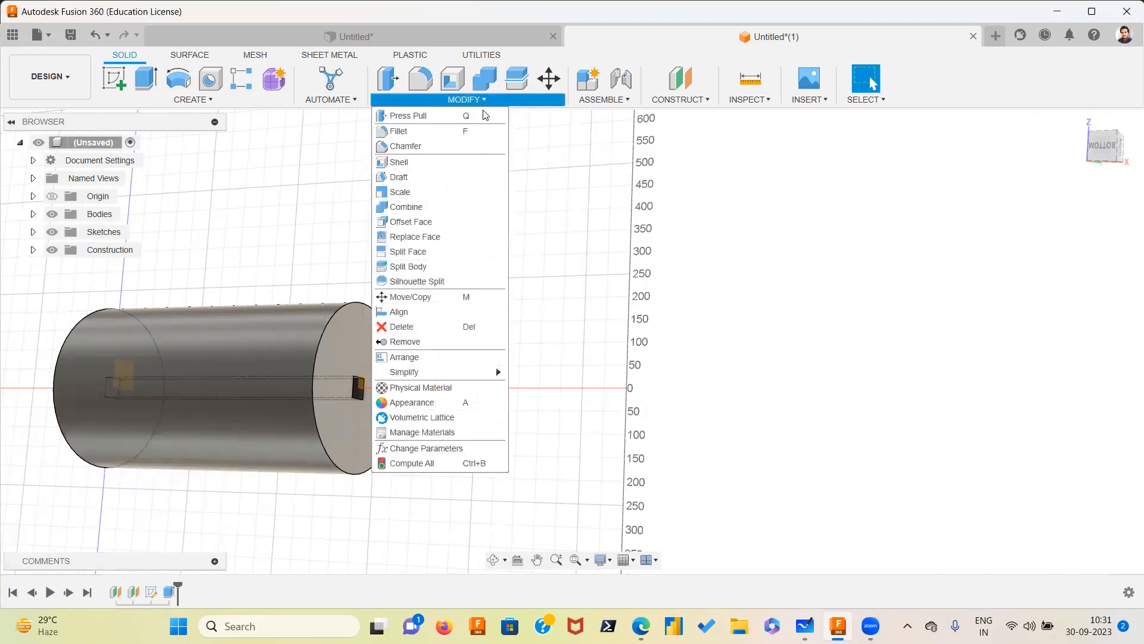
click(420, 448)
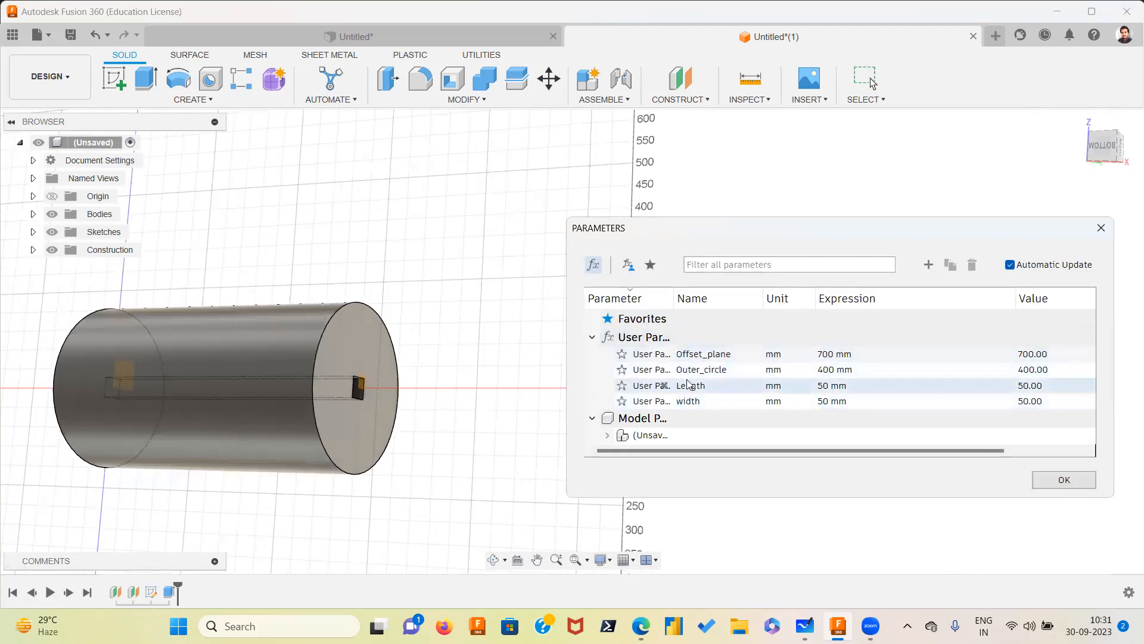
click(831, 386)
click(823, 387)
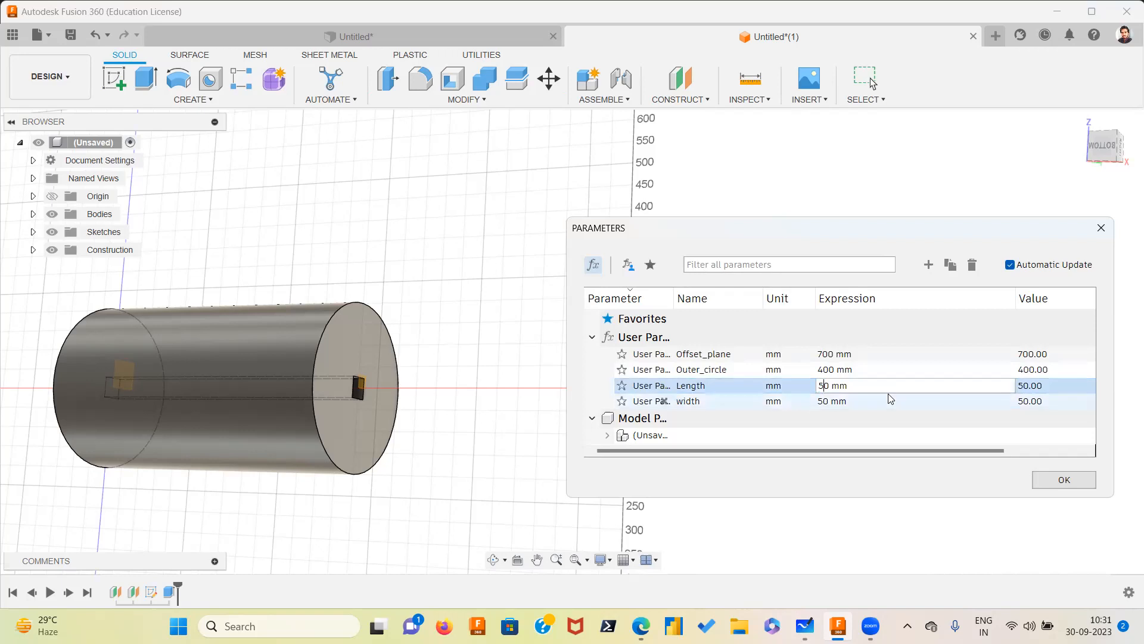
key(BackSpace)
text(100)
key(BackSpace)
Set the width parameter's expression to 150 mm
click(826, 403)
click(829, 403)
key(BackSpace)
key(BackSpace)
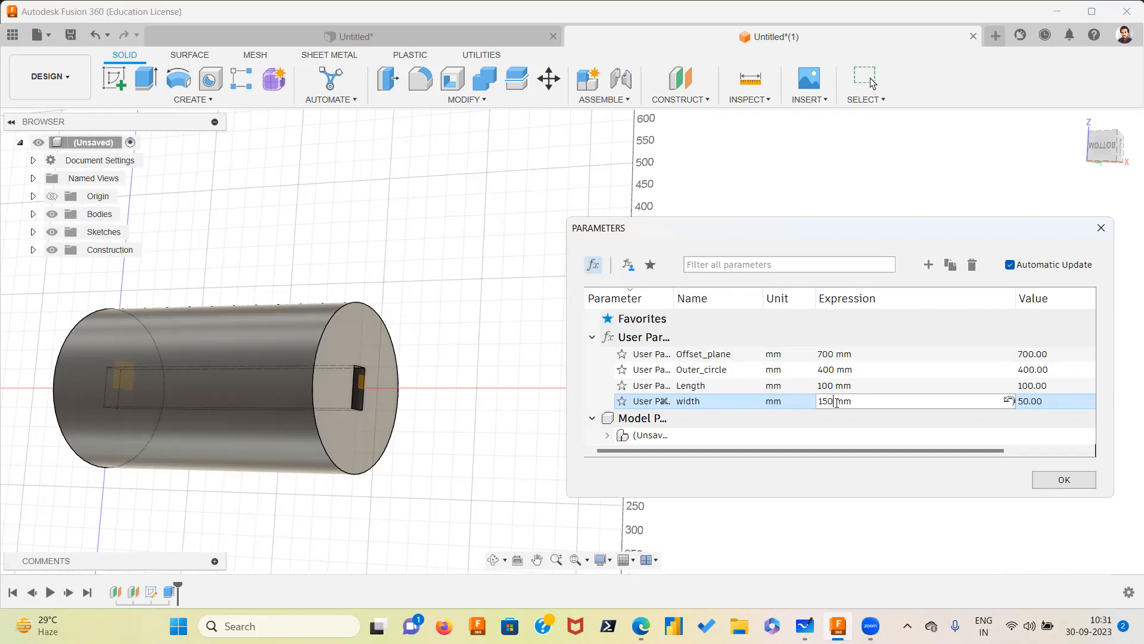
text(150)
key(Return)
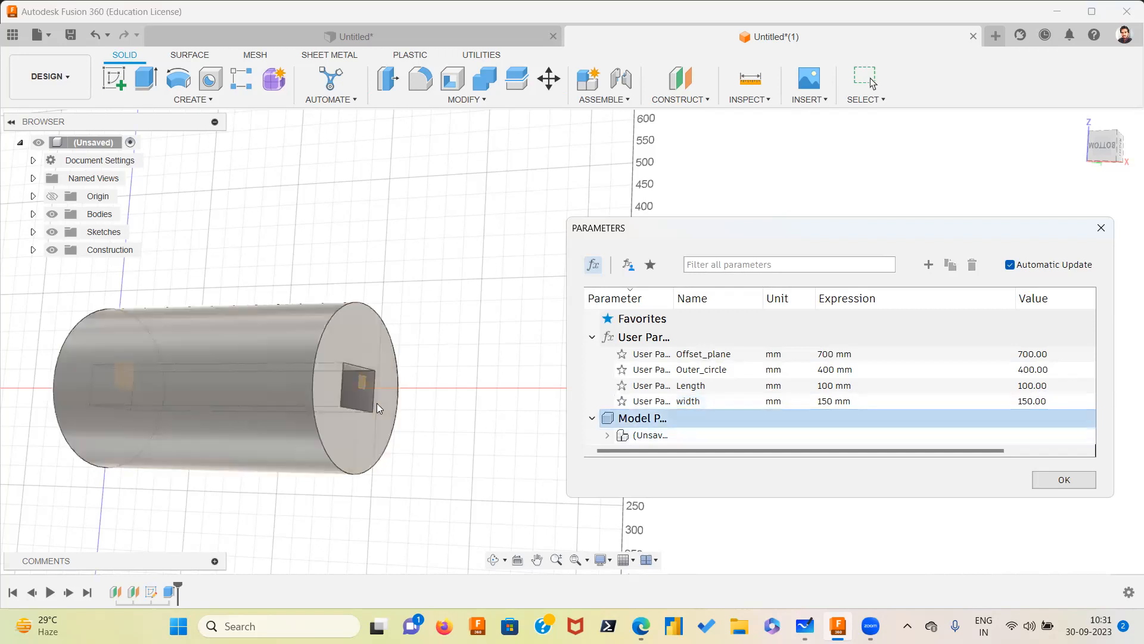
Set the Outer_circle parameter's expression to 700 mm
middle_drag(380, 401, 446, 349)
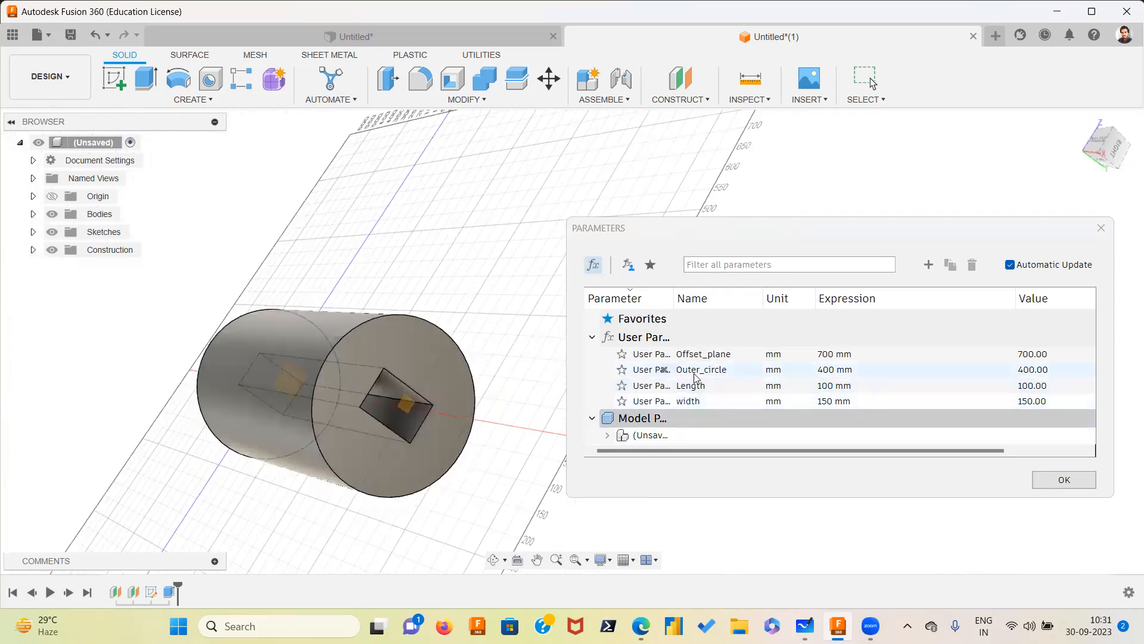
double_click(828, 371)
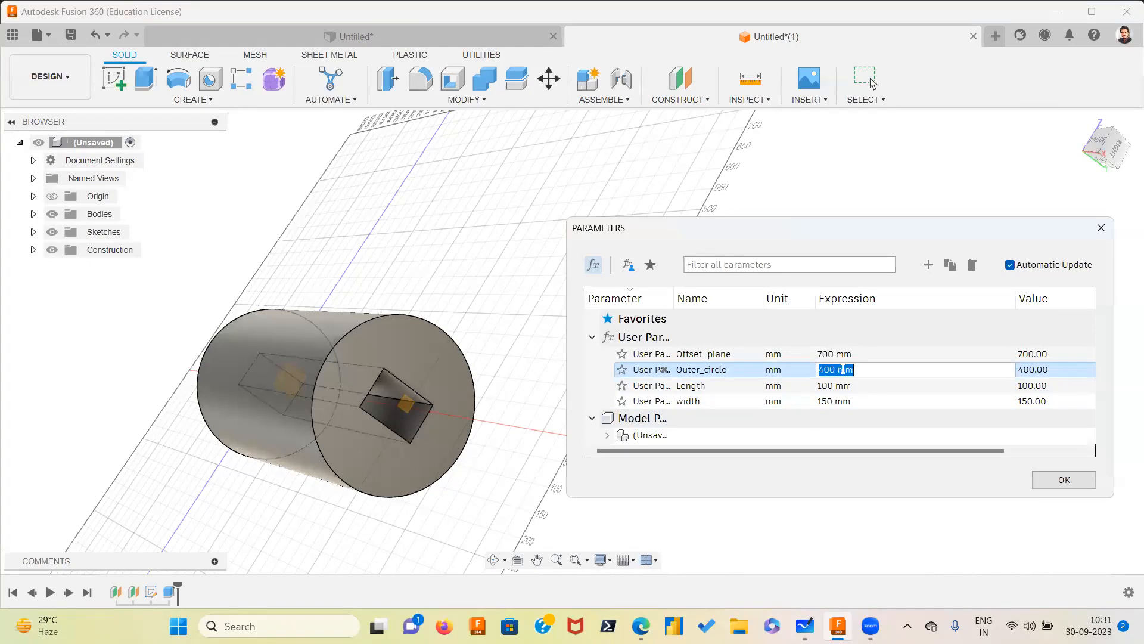
click(830, 372)
key(BackSpace)
key(BackSpace)
text(70)
click(933, 322)
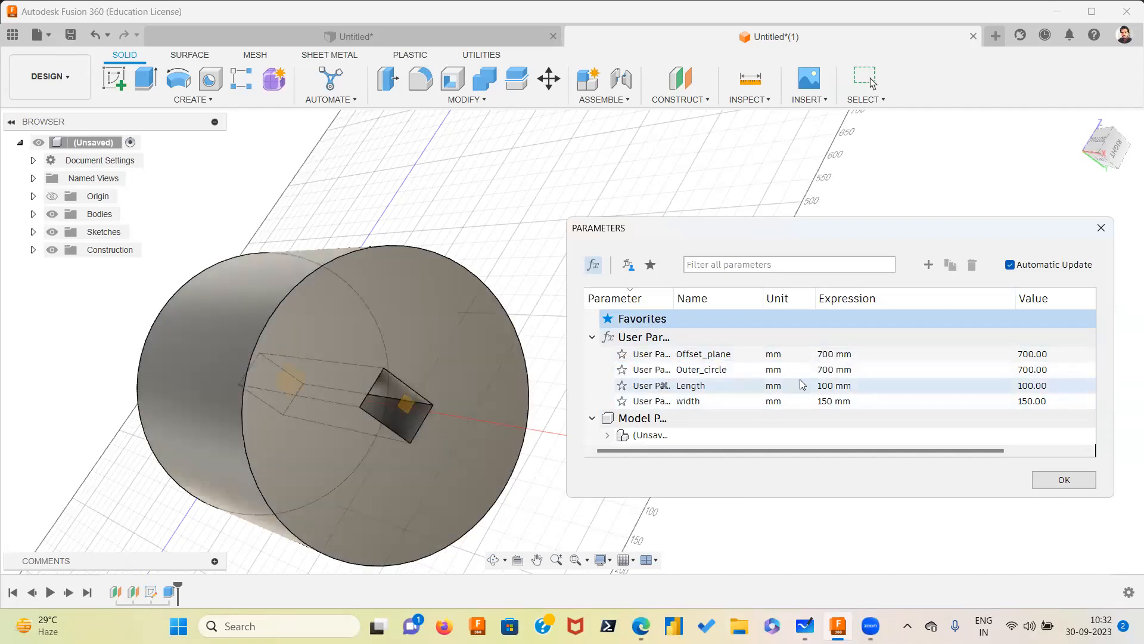
Set the Outer_circle parameter's expression to 70 mm
double_click(824, 370)
click(825, 371)
key(Delete)
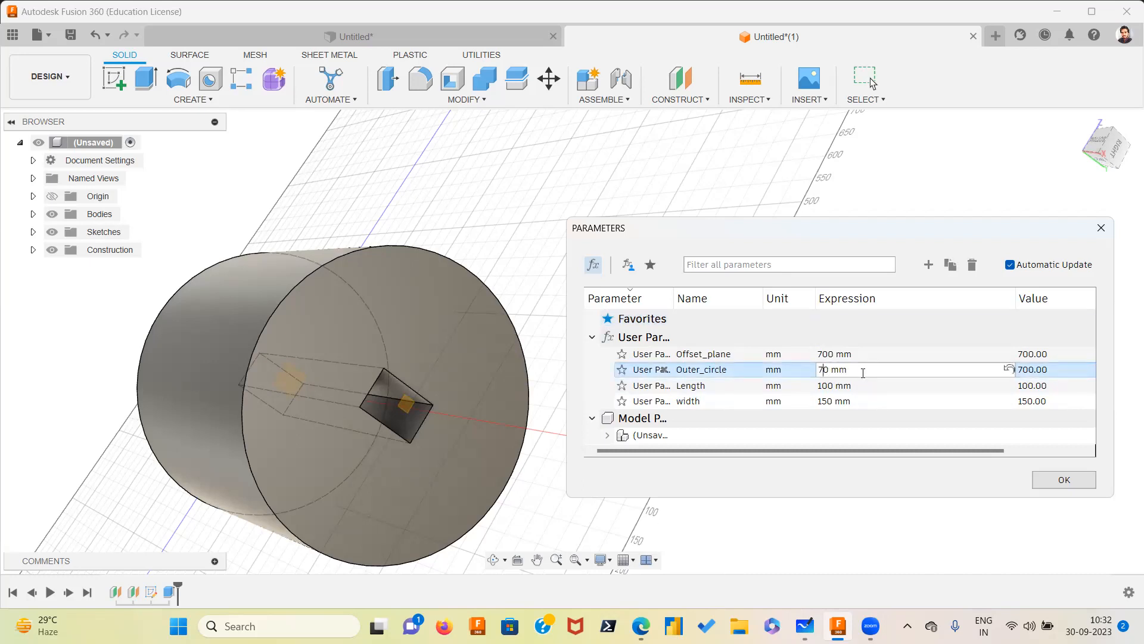
Set the Length parameter's expression to 700 mm
double_click(832, 386)
click(828, 386)
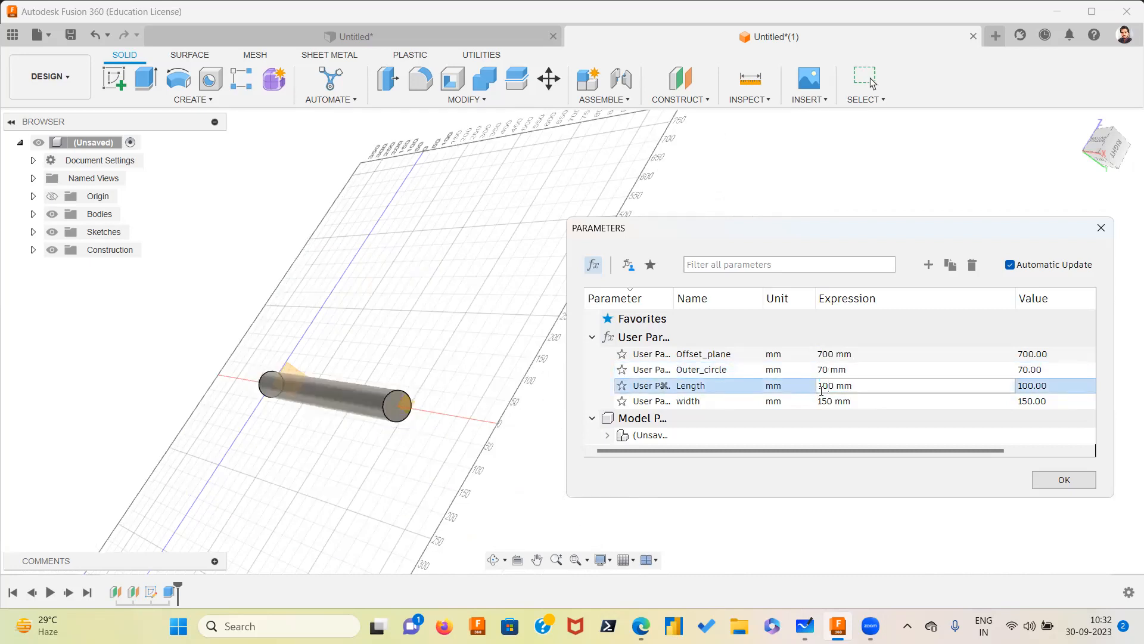
key(BackSpace)
text(7)
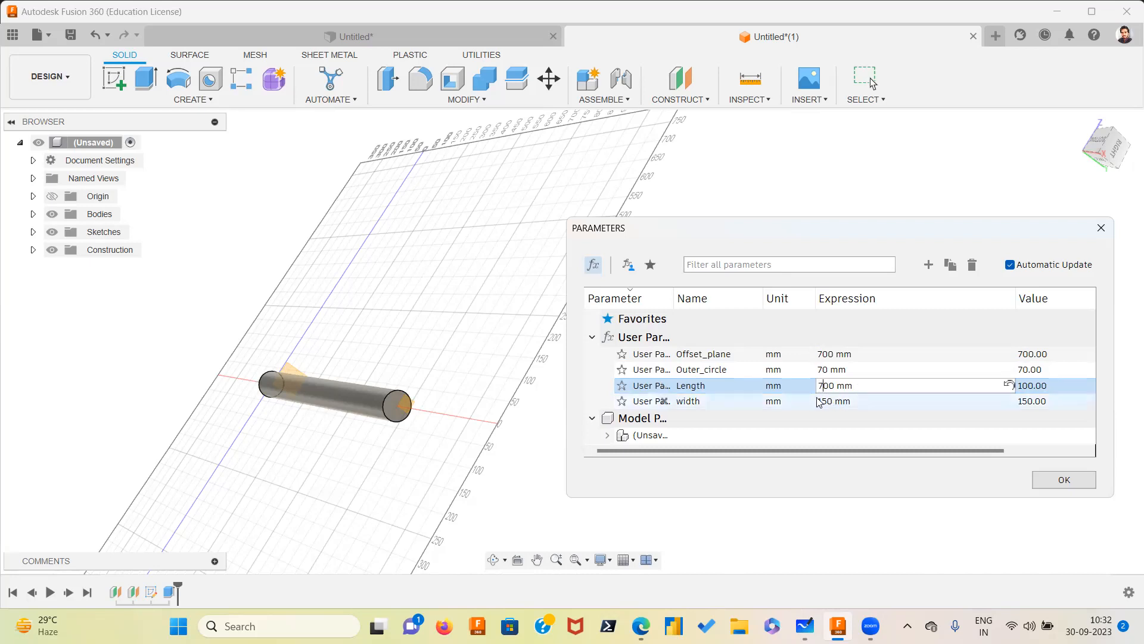
Set the width parameter's expression to 850 mm and close the dialog
click(855, 405)
click(854, 404)
key(BackSpace)
text(8)
click(861, 419)
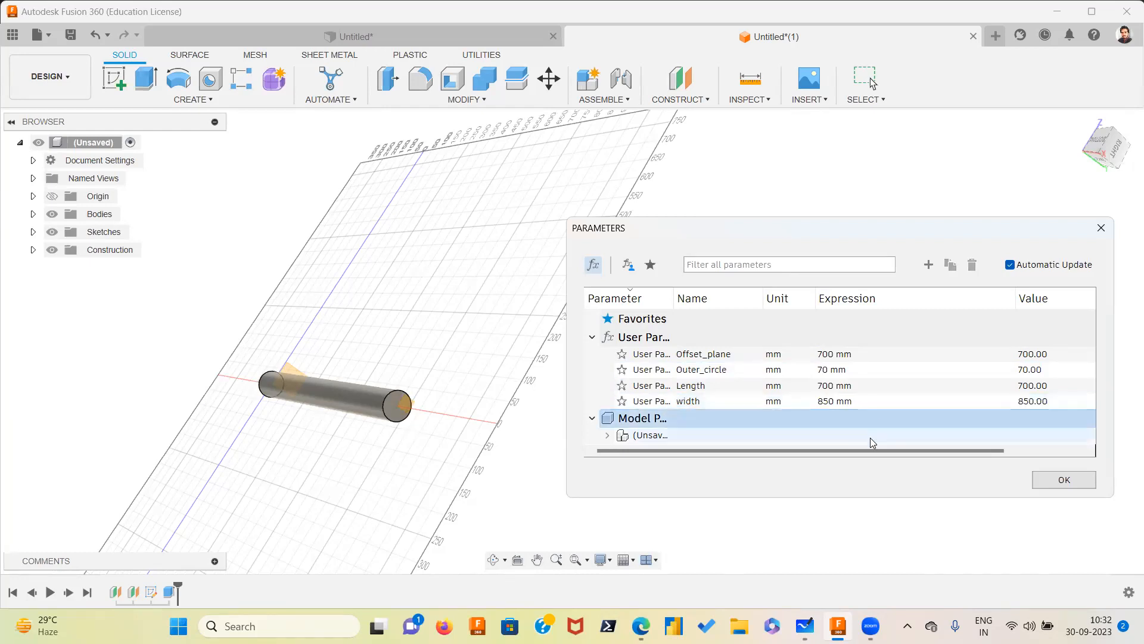
mouse_move(467, 403)
shift+middle_down()
mouse_move(396, 366)
mouse_move(447, 360)
mouse_move(491, 409)
mouse_move(396, 378)
mouse_move(378, 342)
mouse_move(462, 370)
mouse_move(463, 417)
mouse_move(451, 397)
shift+middle_up()
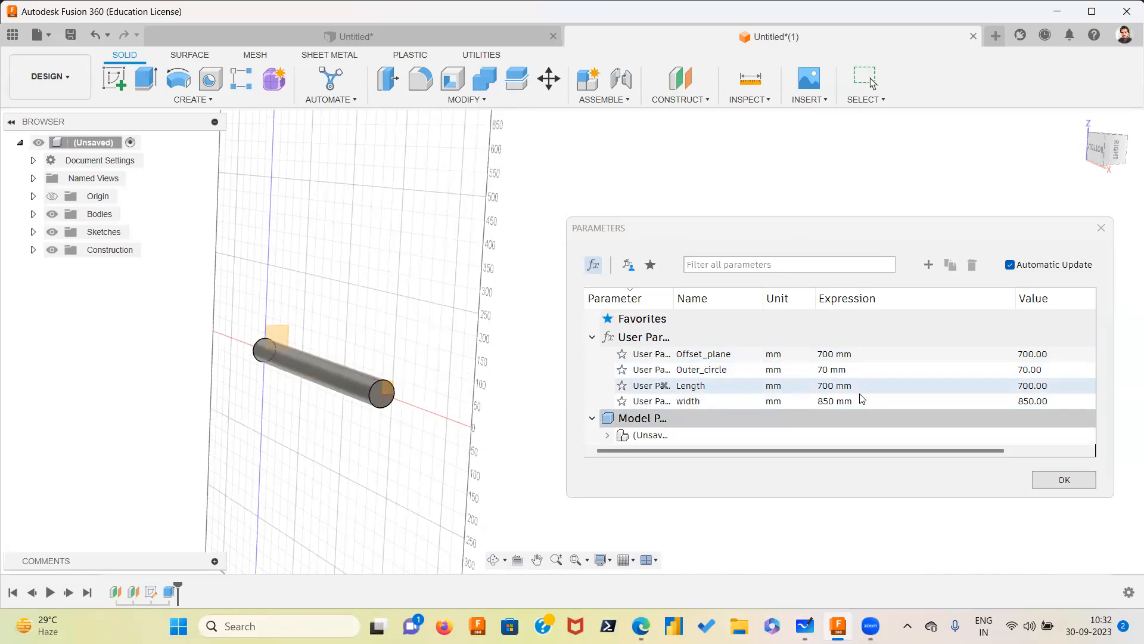
key(Escape)
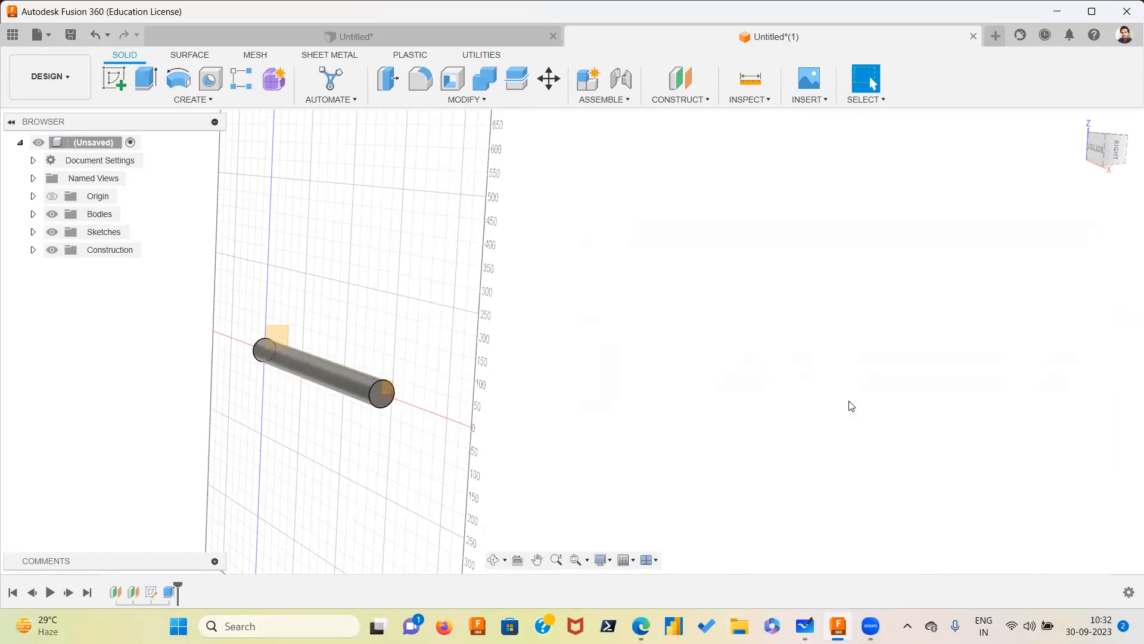
click(481, 100)
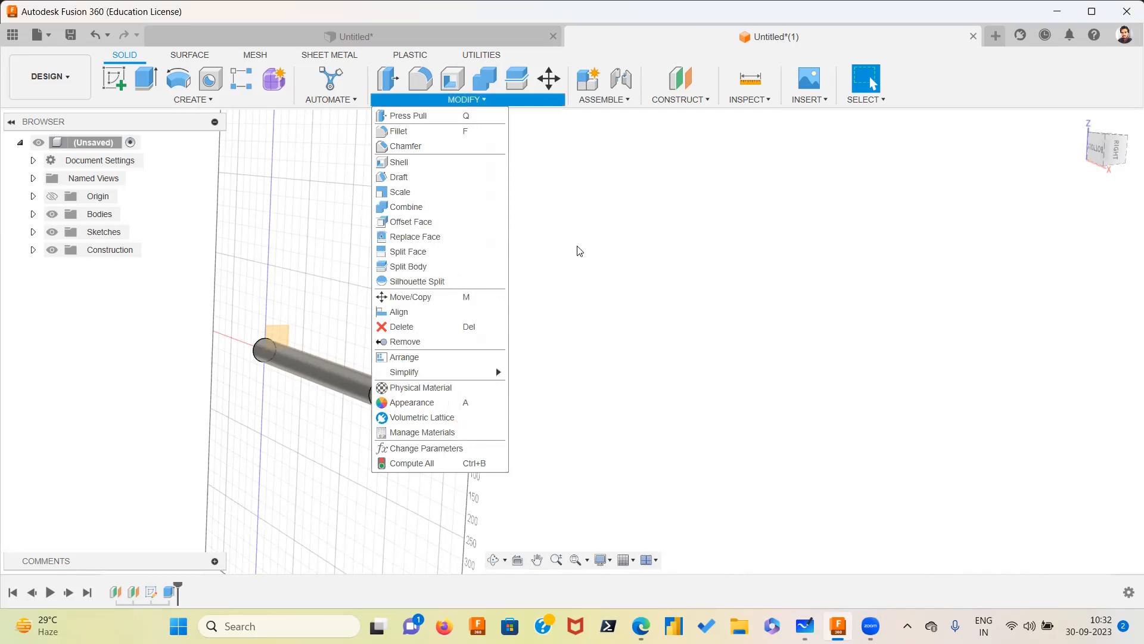
click(424, 434)
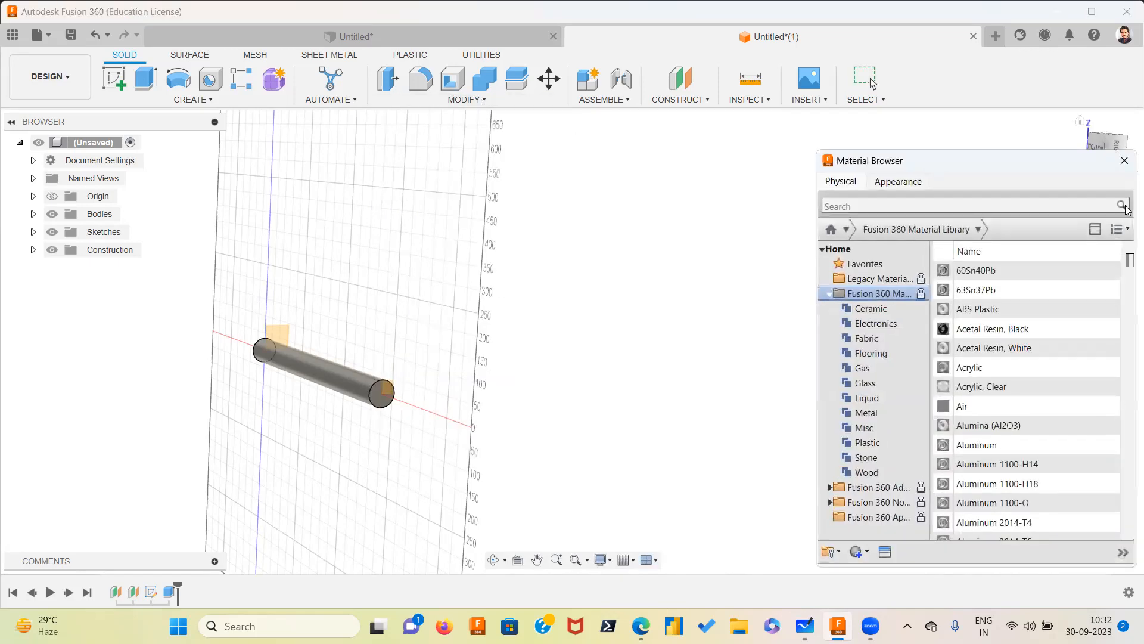
click(1125, 160)
Reopen the Change Parameters dialog and set the Outer_circle parameter to 600 mm
click(465, 100)
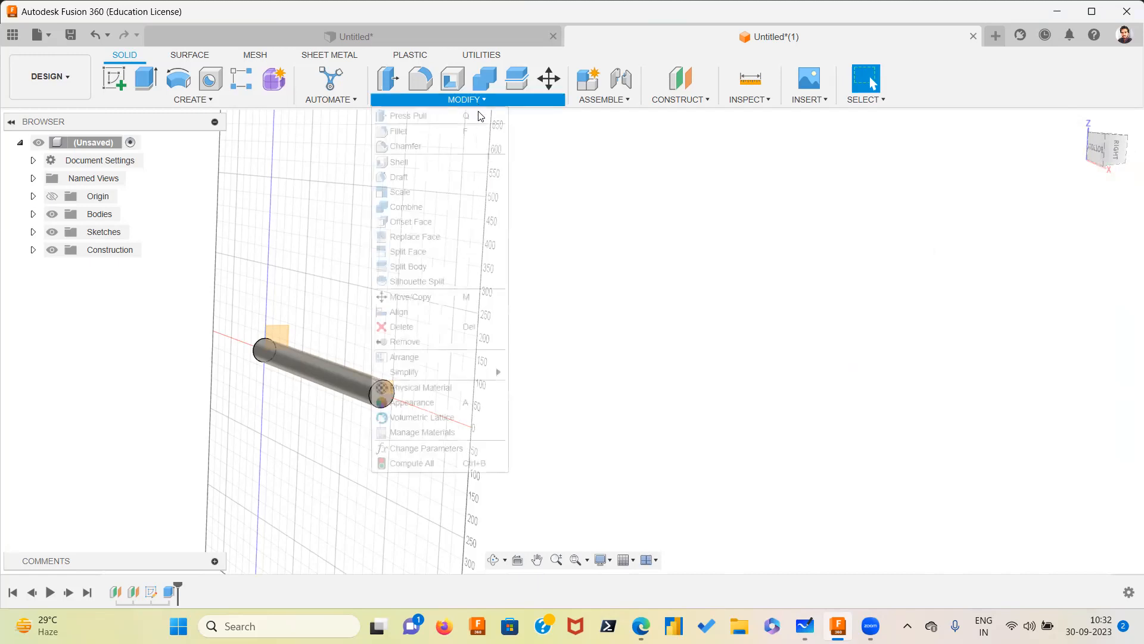
click(448, 448)
click(830, 354)
click(829, 355)
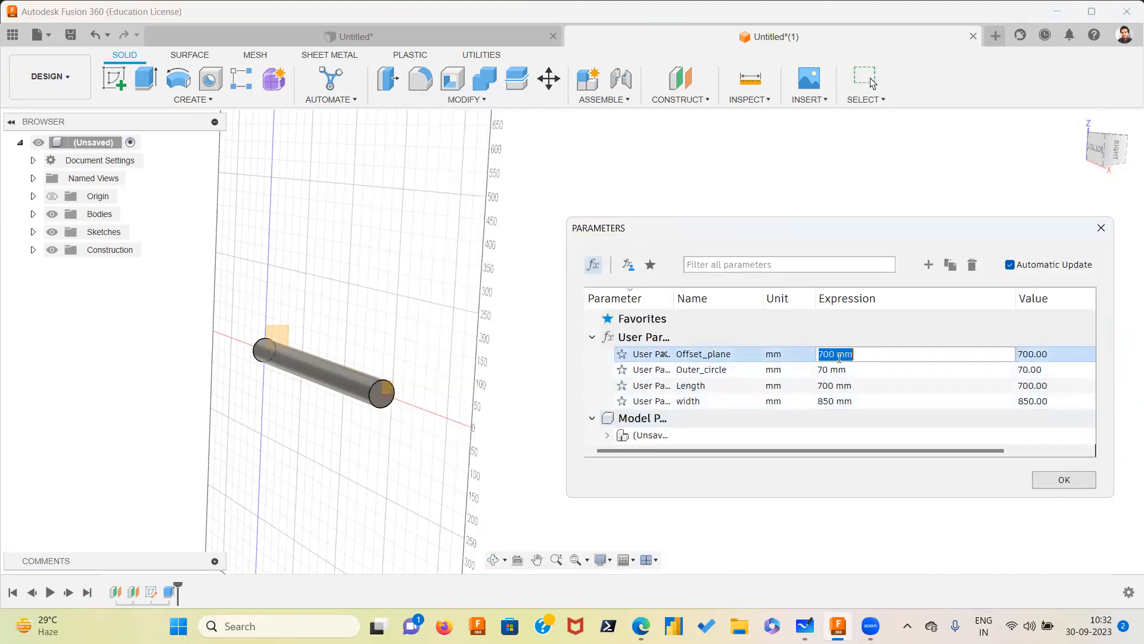
click(853, 354)
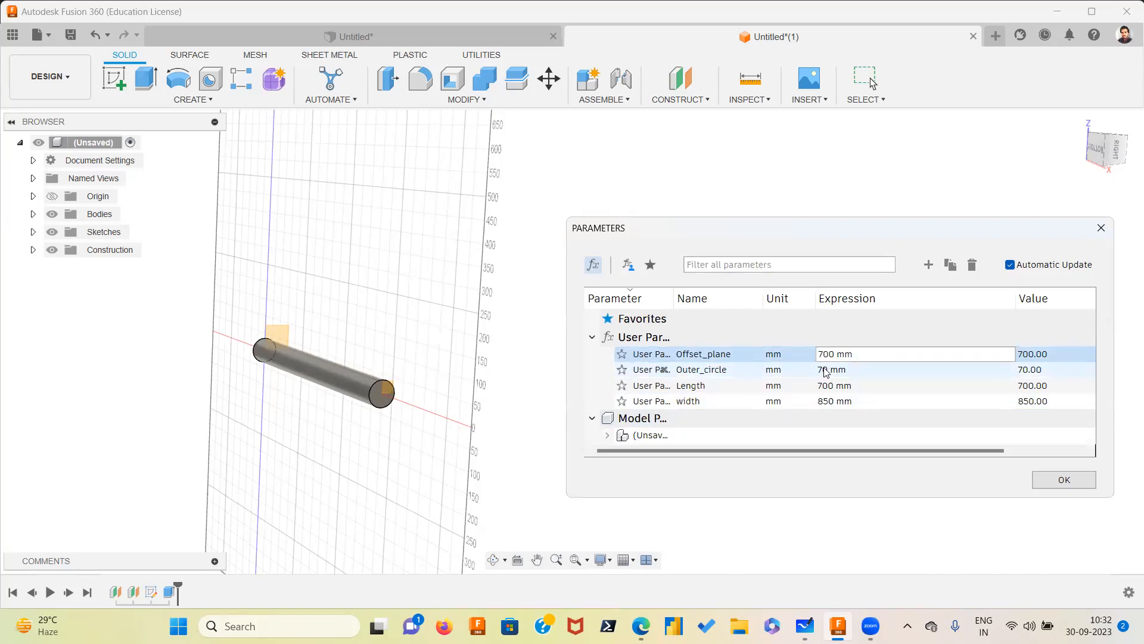
click(832, 371)
click(833, 371)
key(BackSpace)
text(600)
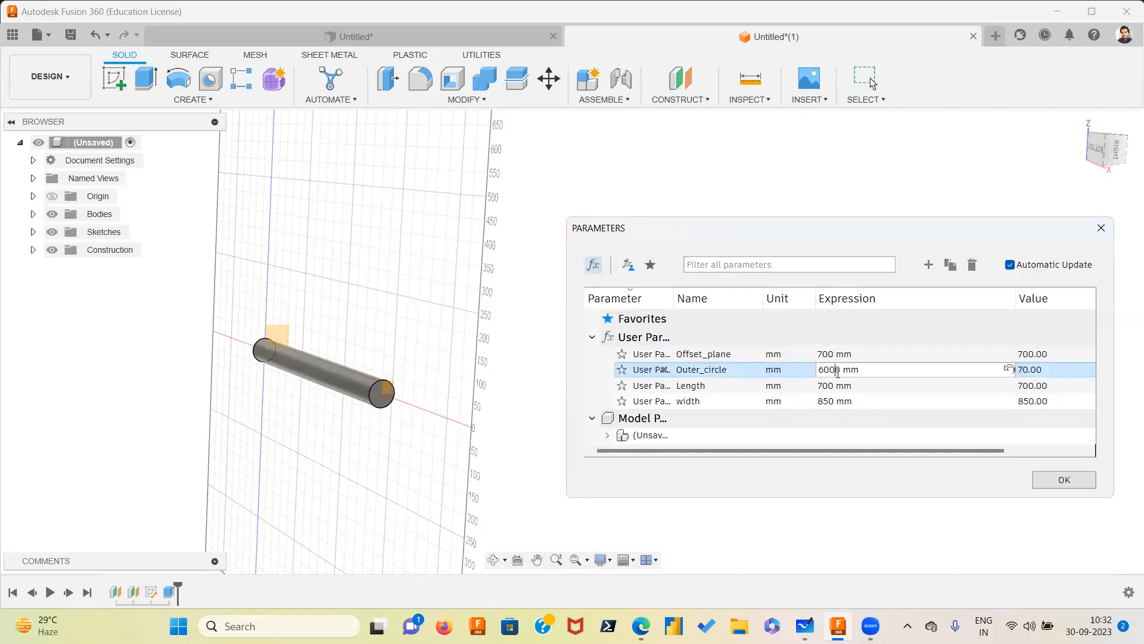
key(Delete)
click(921, 418)
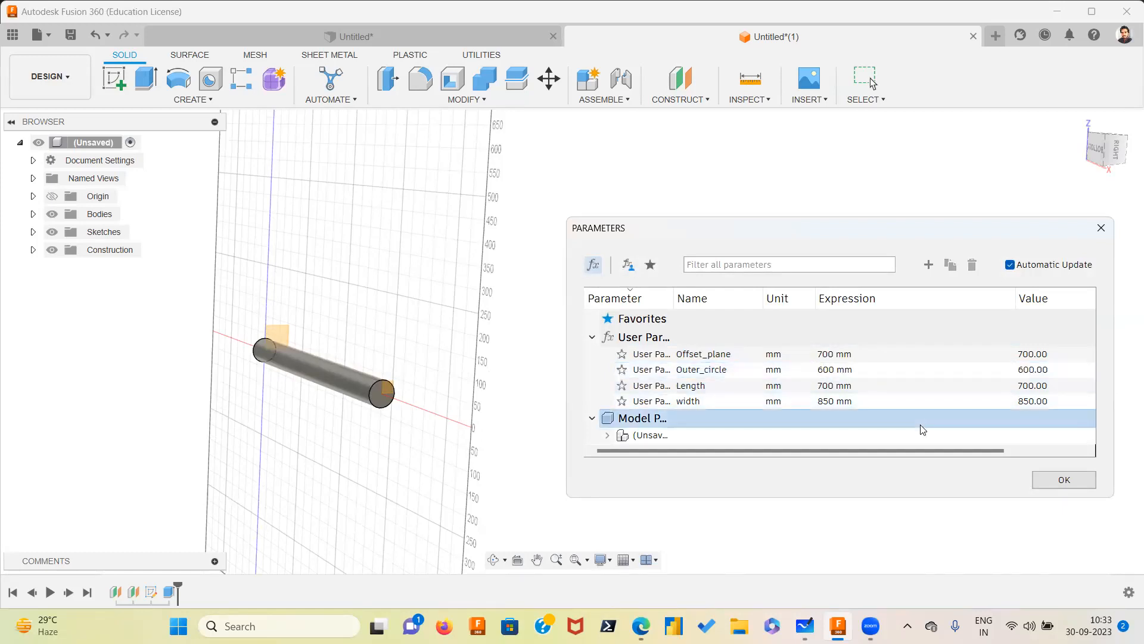
Set the Length parameter's expression to 150 mm
click(831, 386)
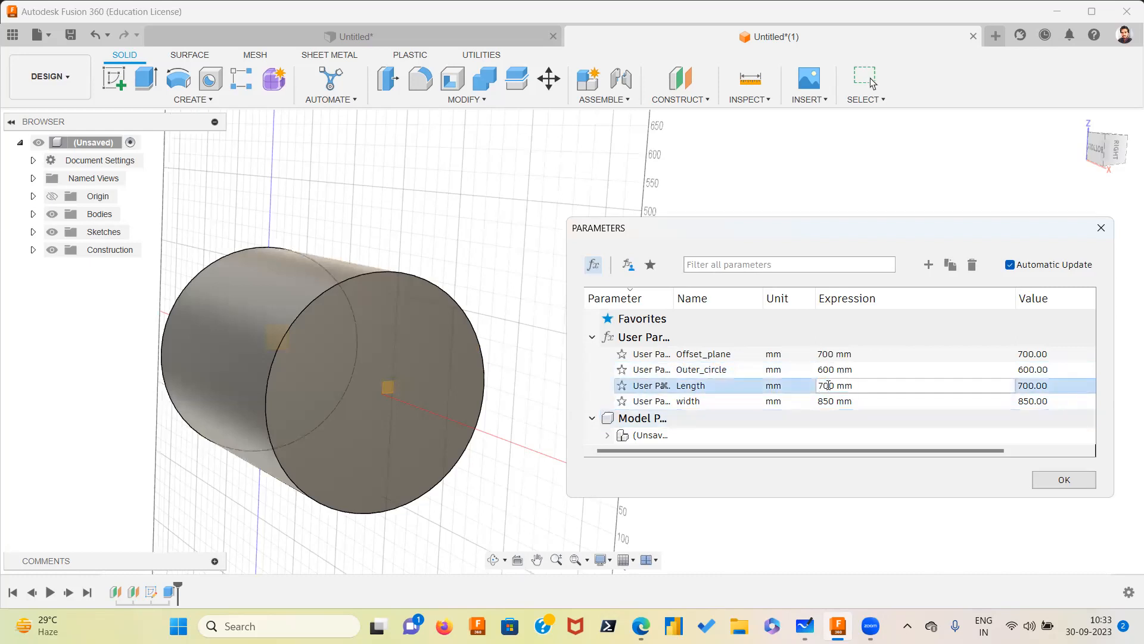
key(BackSpace)
key(BackSpace)
text(15)
Set the width parameter's expression to 150 mm and close the Parameters dialog
click(827, 401)
click(831, 401)
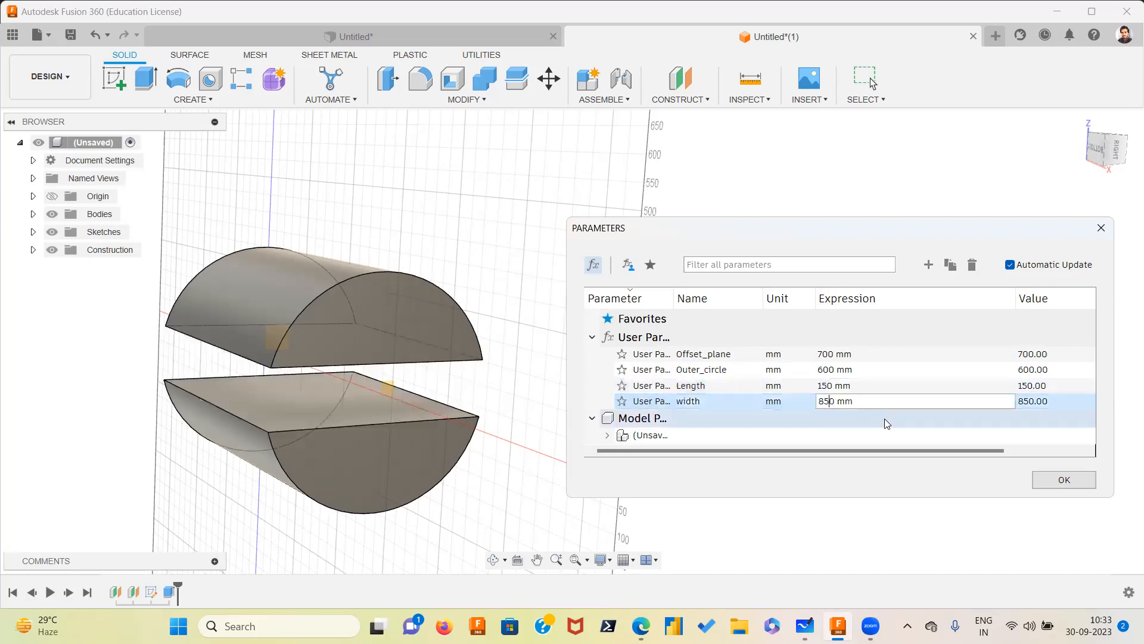
click(823, 401)
key(BackSpace)
text(1)
click(909, 432)
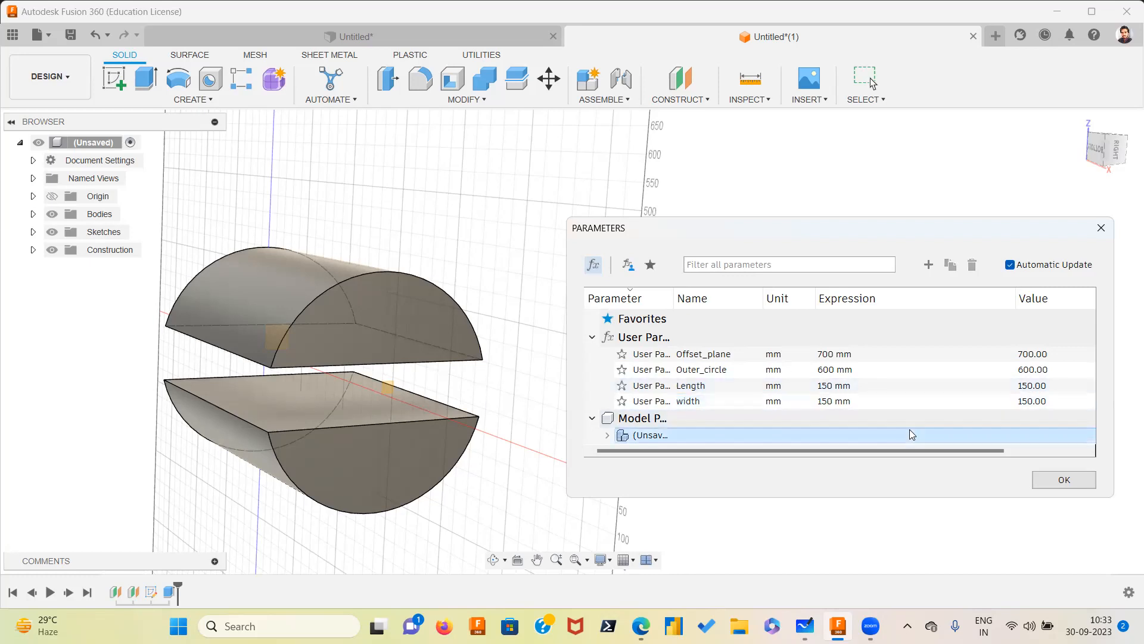
click(1080, 481)
Orbit around the model to examine the updated cylinder and its square hole
shift+middle_drag(547, 384, 550, 259)
shift+middle_drag(707, 324, 807, 401)
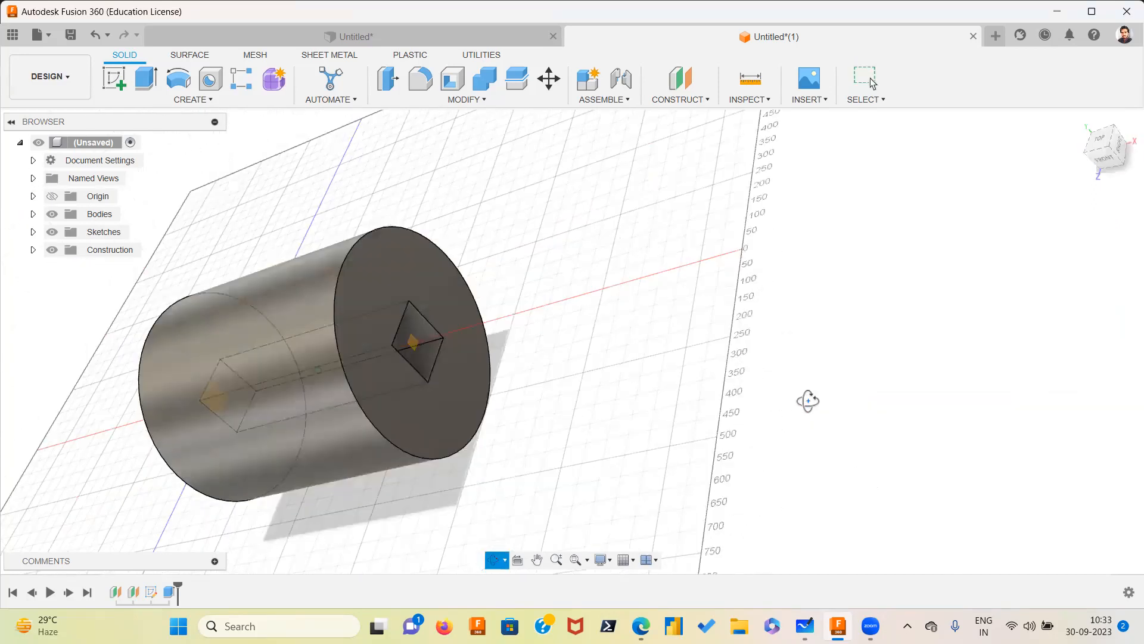
shift+middle_drag(633, 268, 470, 266)
shift+middle_drag(541, 326, 584, 253)
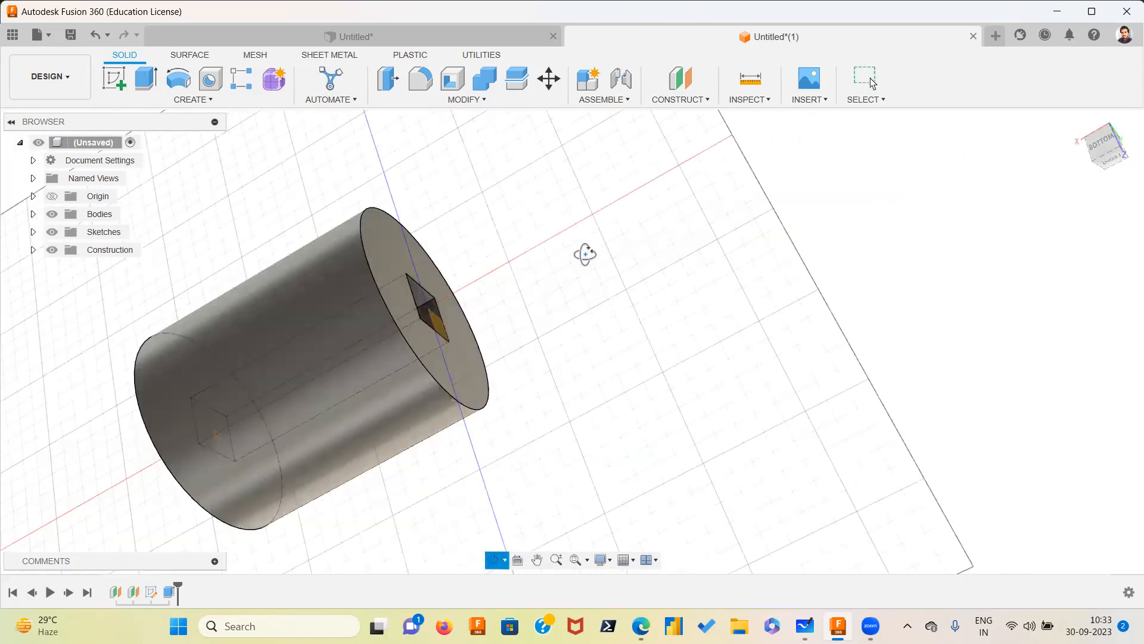
shift+middle_drag(500, 146, 403, 243)
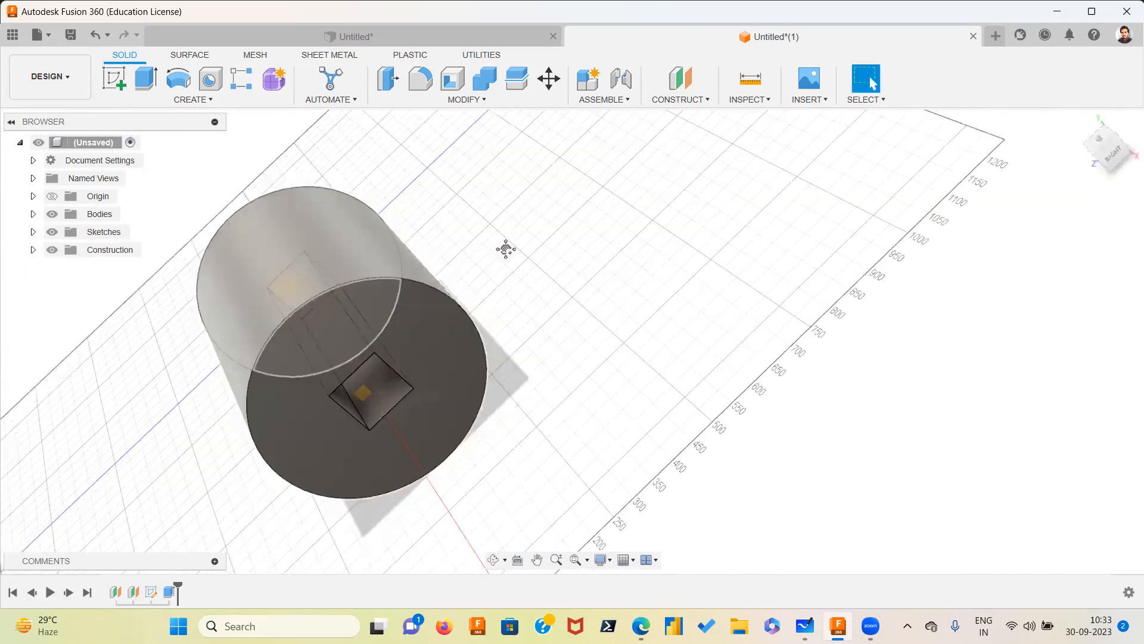
shift+middle_drag(562, 239, 603, 233)
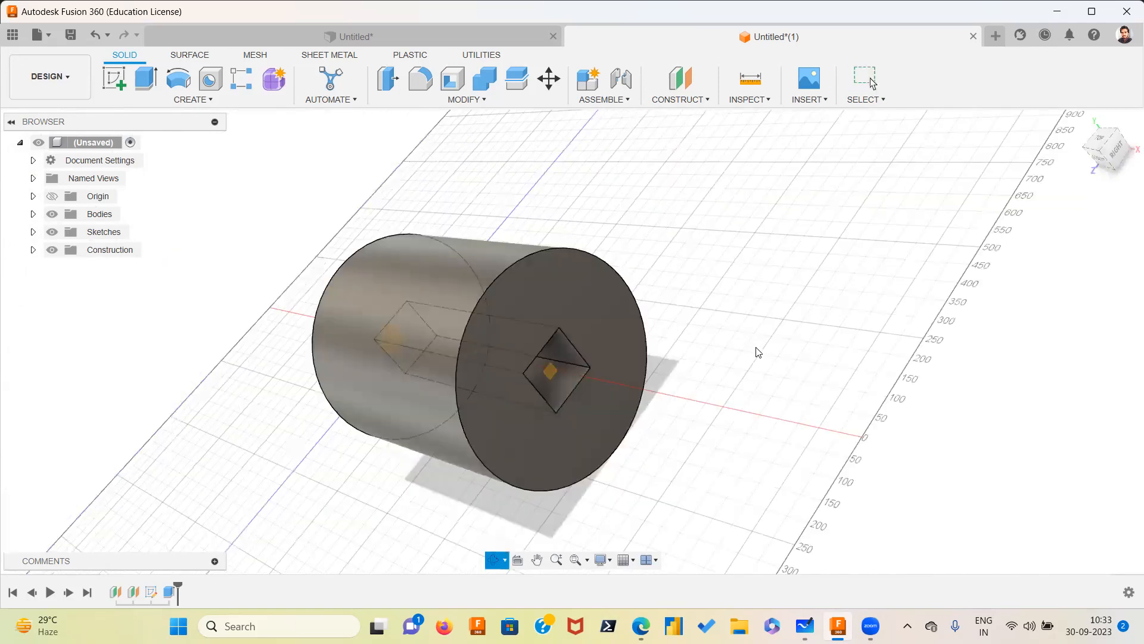